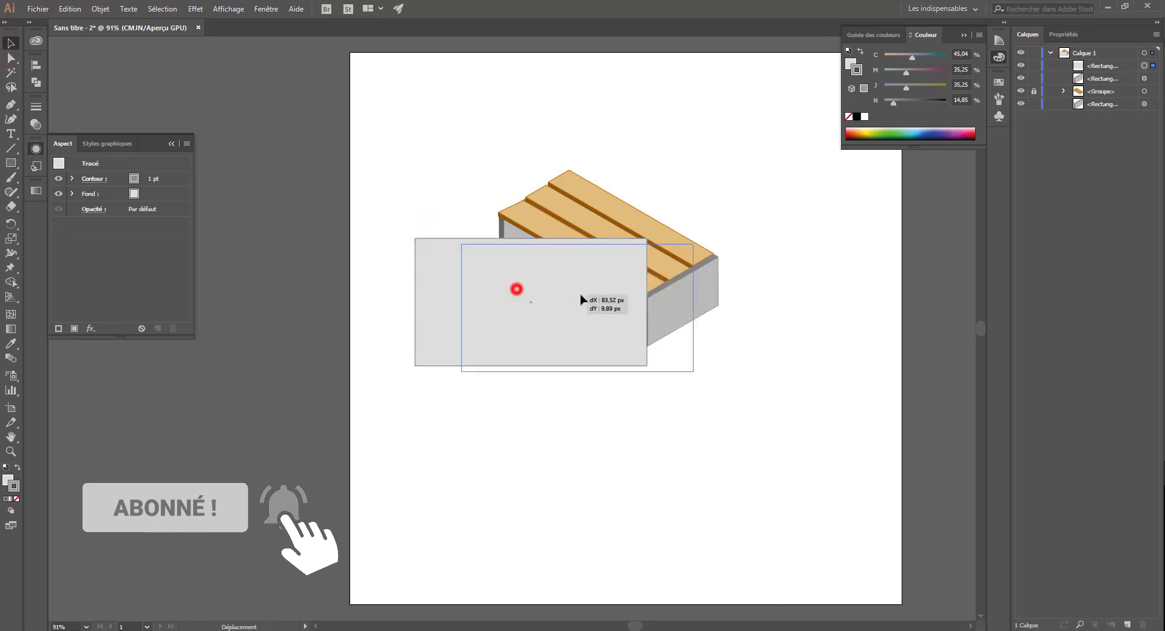
- Swap the grey rectangle's fill and stroke colours and send it behind the bench
{"action": "left_click", "coordinate": [17, 467]}
{"action": "key", "text": "ctrl+shift+["}
- Apply a 3D Extrude & Bevel effect to the rectangle with 0 pt depth and the Isométrique haut position
{"action": "left_click", "coordinate": [172, 9]}
{"action": "mouse_move", "coordinate": [208, 78]}
{"action": "left_click", "coordinate": [416, 84]}
{"action": "left_click", "coordinate": [795, 160]}
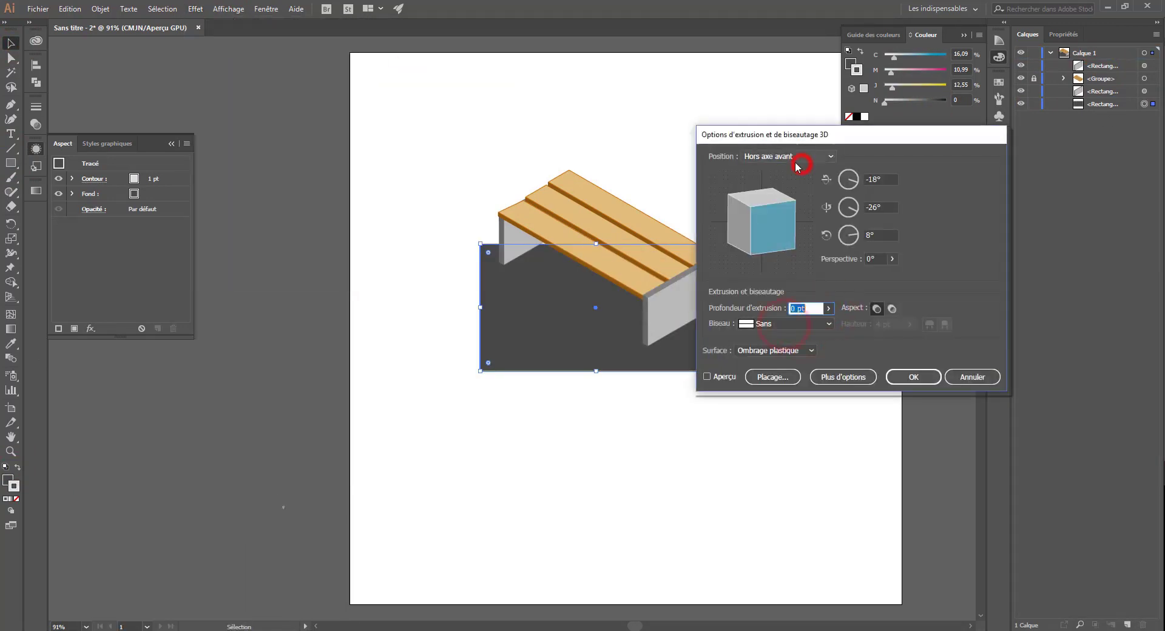
{"action": "left_click", "coordinate": [789, 366]}
{"action": "left_click", "coordinate": [712, 376]}
{"action": "left_click", "coordinate": [789, 156]}
{"action": "left_click", "coordinate": [795, 377]}
{"action": "left_click", "coordinate": [913, 377]}
- Fit the flat isometric plane under the bench as its ground and recolour its fill to a light mauve grey
{"action": "left_click_drag", "start_coordinate": [723, 228], "coordinate": [747, 206]}
{"action": "left_click_drag", "start_coordinate": [490, 318], "coordinate": [479, 317]}
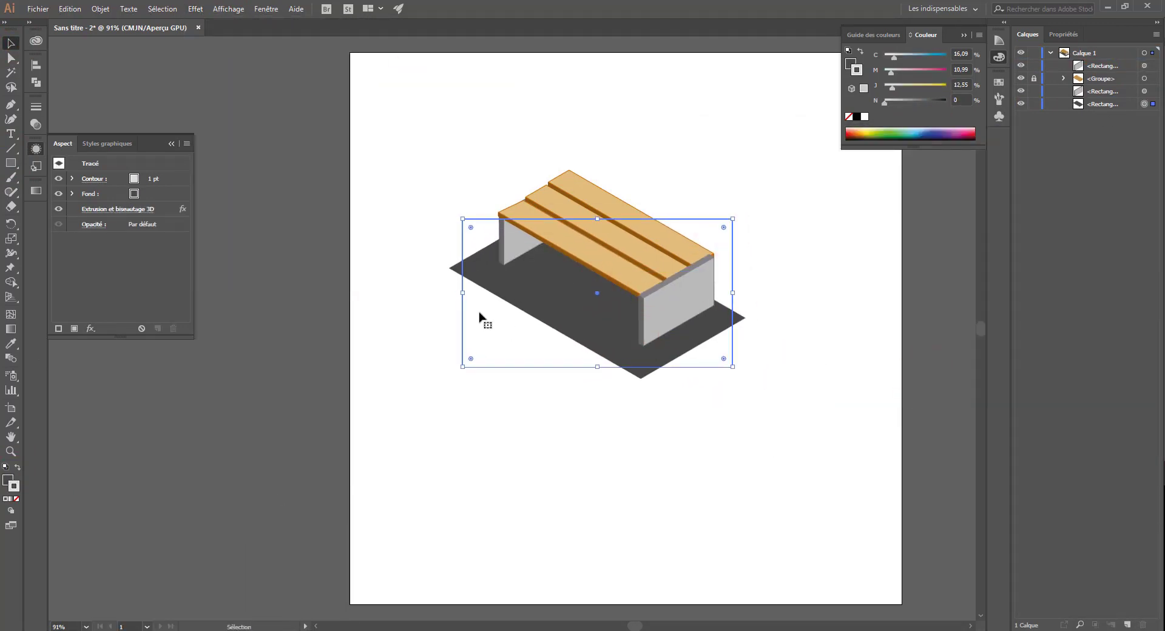
{"action": "left_click", "coordinate": [851, 64]}
{"action": "left_click_drag", "start_coordinate": [930, 102], "coordinate": [898, 87]}
{"action": "left_click_drag", "start_coordinate": [911, 57], "coordinate": [903, 57]}
{"action": "left_click", "coordinate": [363, 160]}
- Unlock the plank group and move the whole bench with its ground plane to the upper left of the artboard
{"action": "key", "text": "ctrl+a"}
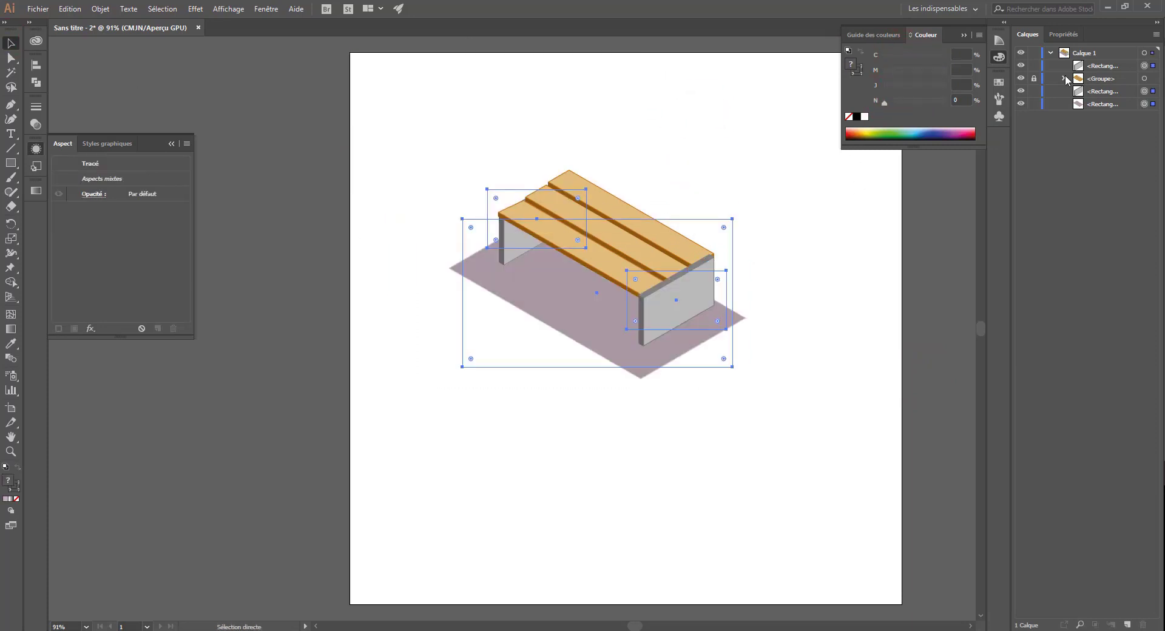
{"action": "left_click", "coordinate": [1034, 79]}
{"action": "left_click", "coordinate": [1144, 53]}
{"action": "left_click_drag", "start_coordinate": [664, 270], "coordinate": [595, 156]}
- Duplicate the Calque 1 layer and move the copied bench to the lower right of the artboard
{"action": "left_click_drag", "start_coordinate": [1092, 53], "coordinate": [1127, 624]}
{"action": "left_click_drag", "start_coordinate": [595, 156], "coordinate": [767, 410]}
- Delete the near grey leg panel of the copied bench and lock its plank group
{"action": "left_click", "coordinate": [777, 446]}
{"action": "key", "text": "Delete"}
{"action": "left_click", "coordinate": [611, 384]}
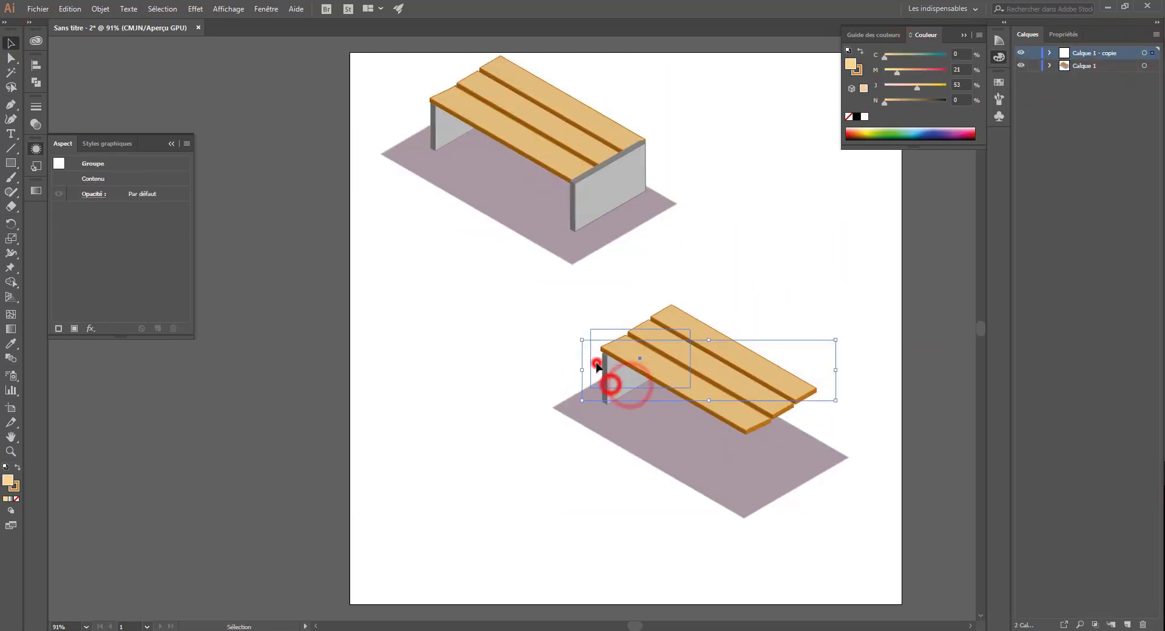
{"action": "left_click", "coordinate": [1049, 52]}
{"action": "left_click", "coordinate": [1034, 66]}
- Remove the fill of the copied bench's remaining leg and give it a dark grey stroke of 89% black
{"action": "left_click", "coordinate": [620, 382]}
{"action": "left_click", "coordinate": [16, 499]}
{"action": "left_click", "coordinate": [13, 486]}
{"action": "left_click", "coordinate": [857, 116]}
{"action": "left_click_drag", "start_coordinate": [946, 103], "coordinate": [940, 103]}
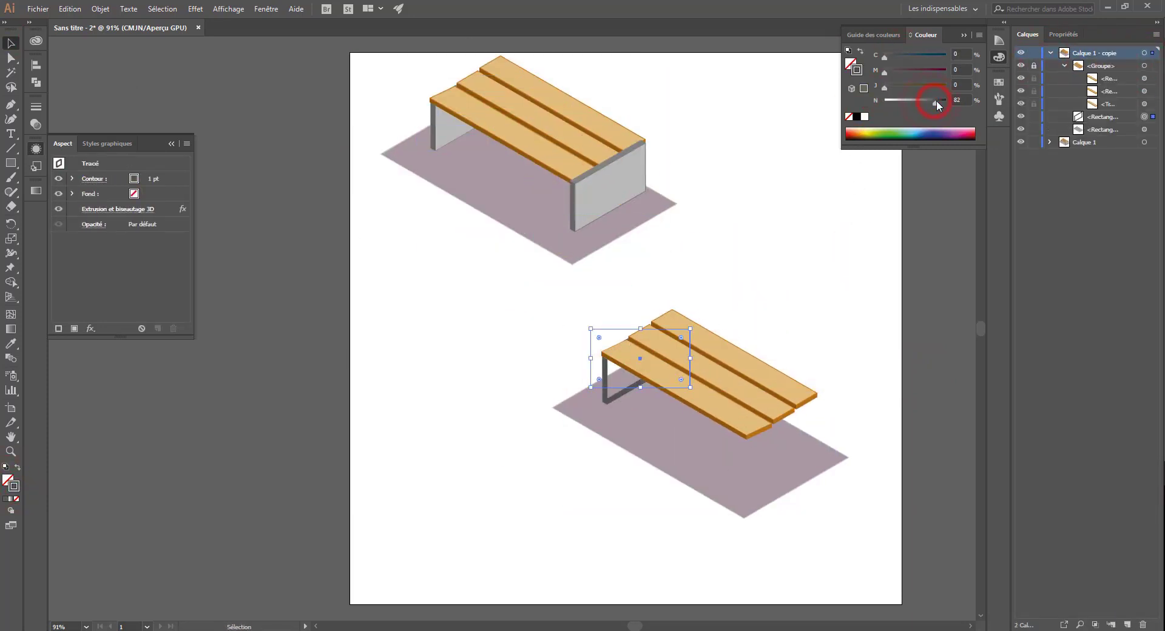
- Duplicate the open leg frame to the other end of the bench and nudge it into place under the planks
{"action": "mouse_move", "coordinate": [600, 364]}
{"action": "left_mouse_down"}
{"action": "mouse_move", "coordinate": [754, 454]}
{"action": "mouse_move", "coordinate": [744, 448]}
{"action": "left_mouse_up"}
{"action": "key", "text": "Left"}
{"action": "key", "text": "Left"}
{"action": "key", "text": "Down"}
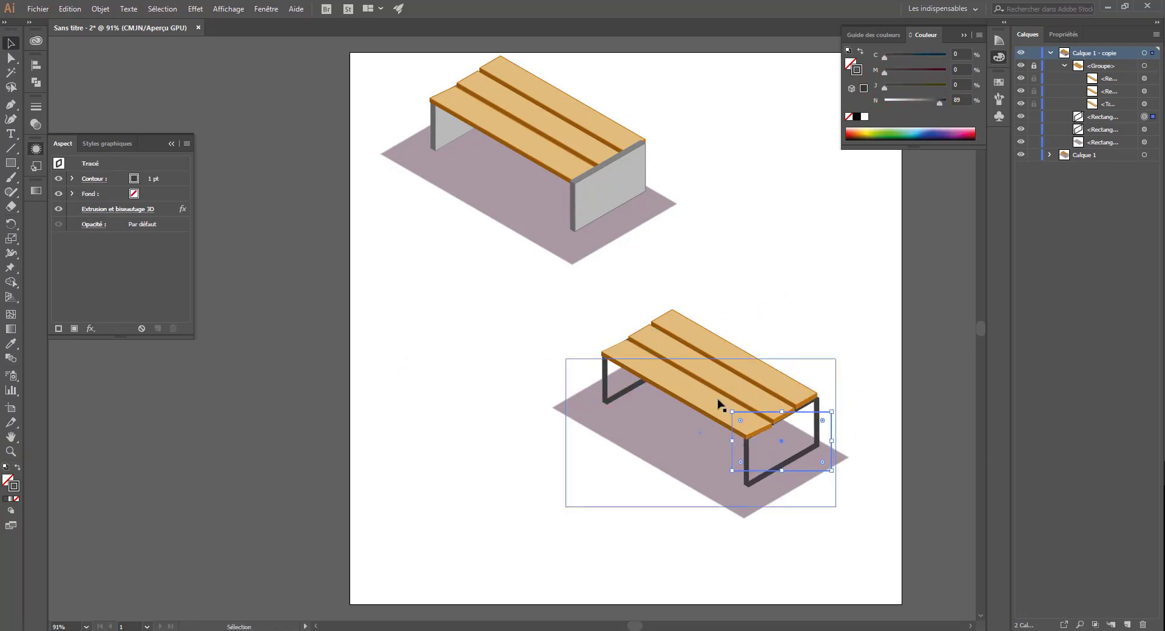
- Unlock the plank group and nudge it slightly up and left to sit on the leg frames
{"action": "key", "text": "ctrl+alt+2"}
{"action": "key", "text": "Up"}
{"action": "key", "text": "Up"}
{"action": "key", "text": "Left"}
{"action": "left_click", "coordinate": [782, 229]}
- Duplicate two seat planks, bring the copies to the front of the layer and place them above the bench
{"action": "left_click", "coordinate": [1108, 78]}
{"action": "left_click", "coordinate": [1117, 88], "text": "shift"}
{"action": "left_click_drag", "start_coordinate": [1100, 81], "coordinate": [1127, 624]}
{"action": "left_click_drag", "start_coordinate": [1107, 82], "coordinate": [1108, 59]}
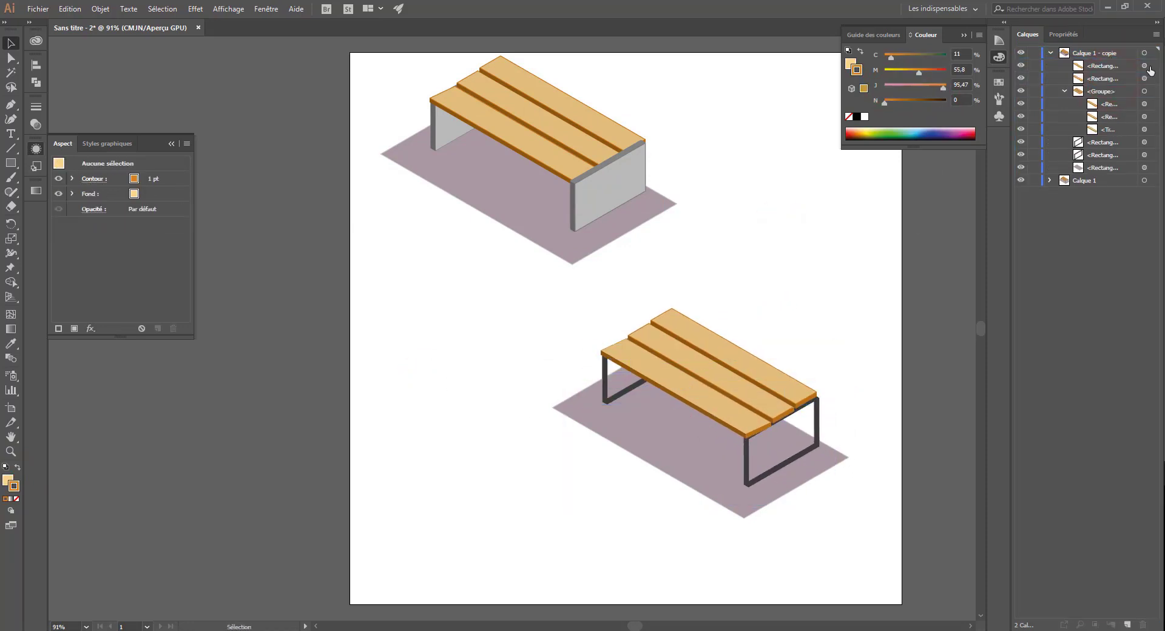
{"action": "left_click", "coordinate": [1146, 66]}
{"action": "left_click", "coordinate": [1147, 78], "text": "shift"}
{"action": "left_click_drag", "start_coordinate": [748, 352], "coordinate": [787, 280]}
- Change the 3D extrusion of the two copied planks to the Isométrique gauche position
{"action": "left_click", "coordinate": [144, 210]}
{"action": "left_click", "coordinate": [927, 144]}
{"action": "left_click", "coordinate": [933, 351]}
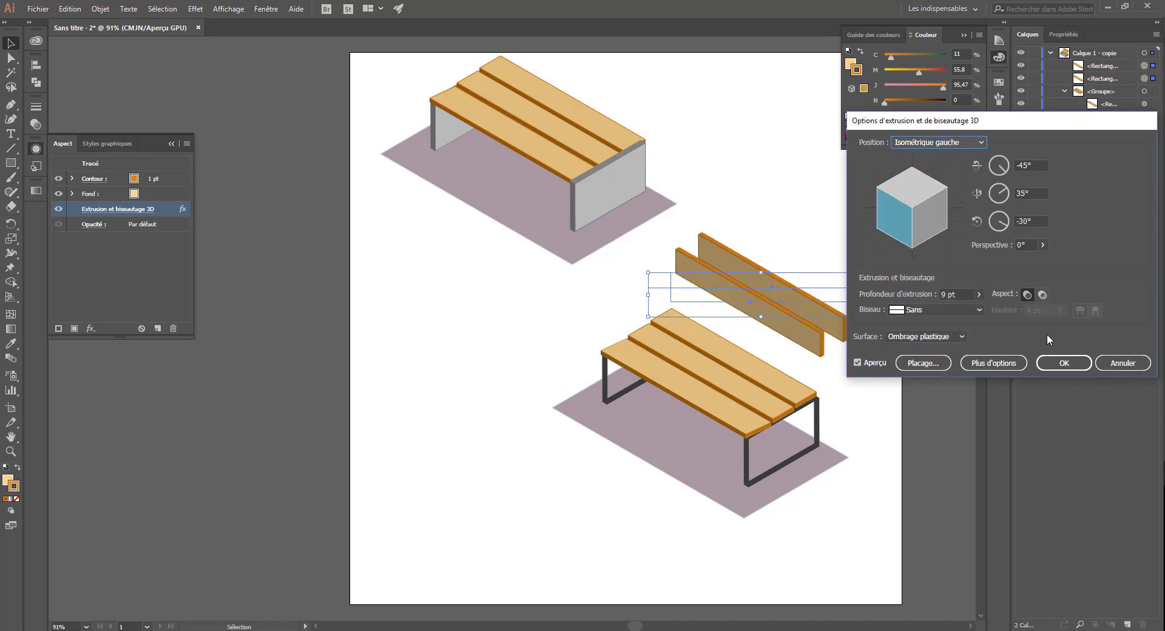
{"action": "left_click", "coordinate": [1062, 363]}
- Line up the two upright planks one above the other as a backrest behind the seat
{"action": "left_click", "coordinate": [828, 333]}
{"action": "left_click", "coordinate": [830, 245]}
{"action": "left_click_drag", "start_coordinate": [817, 304], "coordinate": [796, 309]}
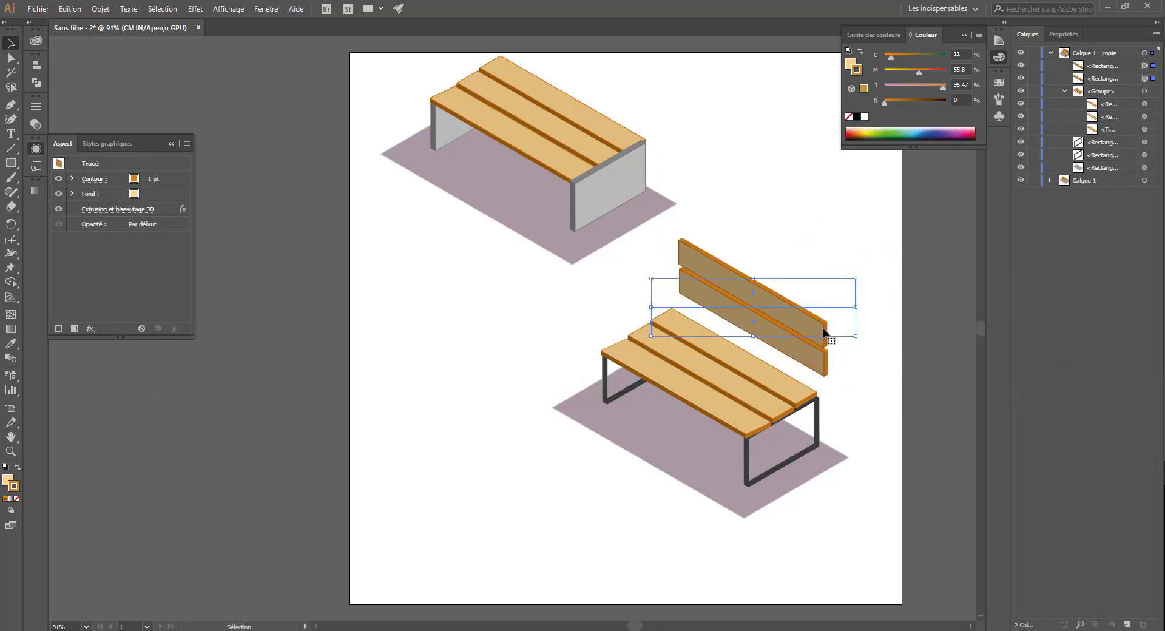
- Duplicate the leg frame and swap its stroke and fill to make dark backrest supports at the seat's rear edge
{"action": "left_click", "coordinate": [778, 470]}
{"action": "left_click_drag", "start_coordinate": [782, 471], "coordinate": [504, 426], "text": "alt"}
{"action": "left_click", "coordinate": [16, 467]}
{"action": "mouse_move", "coordinate": [505, 367]}
{"action": "left_mouse_down"}
{"action": "mouse_move", "coordinate": [505, 410]}
{"action": "mouse_move", "coordinate": [812, 396]}
{"action": "mouse_move", "coordinate": [656, 343]}
{"action": "mouse_move", "coordinate": [659, 325]}
{"action": "left_mouse_up"}
- Select both backrest planks and lower them onto the dark supports behind the seat
{"action": "left_click", "coordinate": [765, 304]}
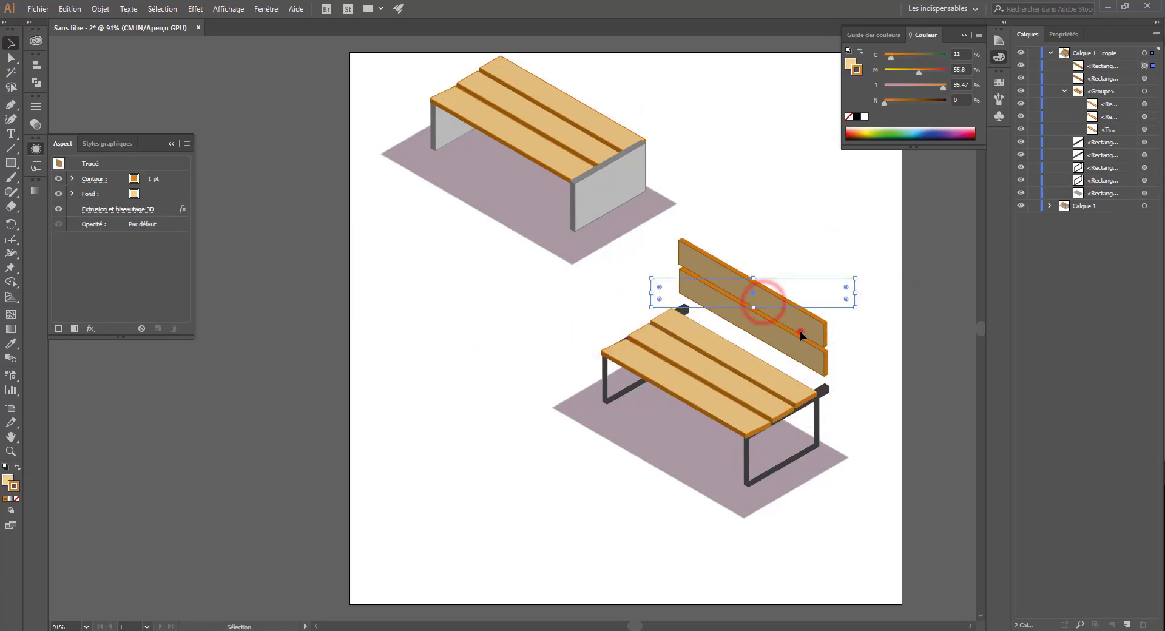
{"action": "left_click", "coordinate": [800, 338], "text": "shift"}
{"action": "left_click_drag", "start_coordinate": [728, 305], "coordinate": [729, 317]}
{"action": "left_click", "coordinate": [786, 227]}
- Recolour the second bench's ground plane to 12% black with no stroke and adjust its position under the bench
{"action": "left_click_drag", "start_coordinate": [756, 528], "coordinate": [642, 530]}
{"action": "left_click", "coordinate": [637, 503]}
{"action": "left_click", "coordinate": [905, 103]}
{"action": "mouse_move", "coordinate": [905, 102]}
{"action": "left_mouse_down"}
{"action": "mouse_move", "coordinate": [919, 103]}
{"action": "mouse_move", "coordinate": [891, 103]}
{"action": "left_mouse_up"}
{"action": "left_click", "coordinate": [580, 447]}
{"action": "left_click", "coordinate": [865, 117]}
{"action": "left_click", "coordinate": [655, 161]}
{"action": "left_click", "coordinate": [637, 497]}
{"action": "left_click_drag", "start_coordinate": [585, 359], "coordinate": [585, 352]}
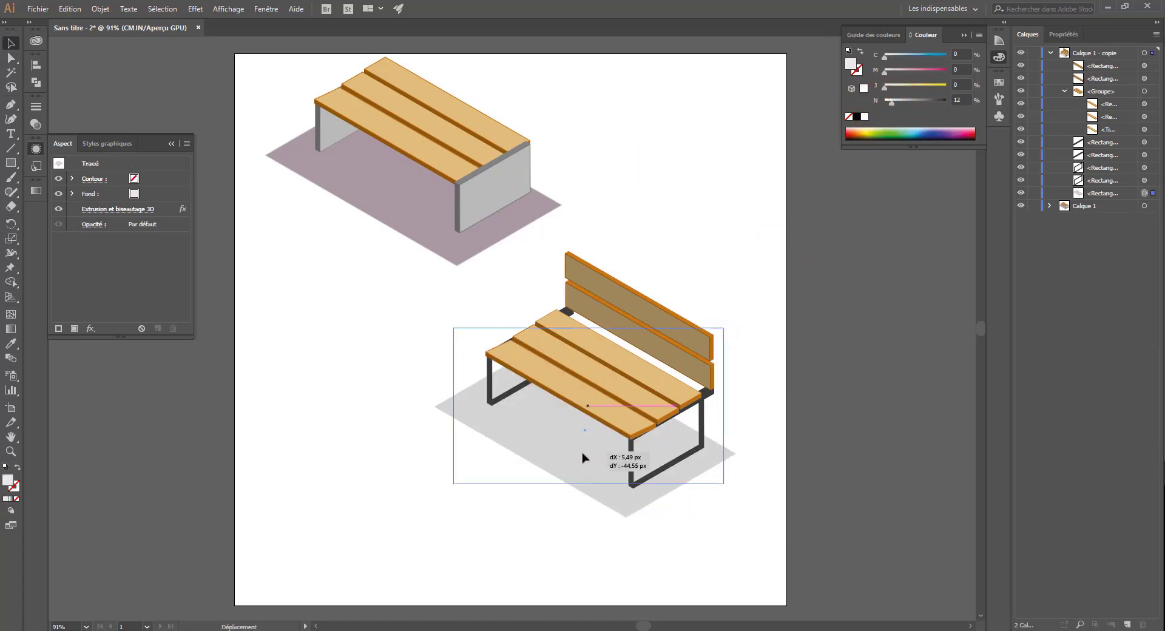
{"action": "left_click", "coordinate": [631, 463]}
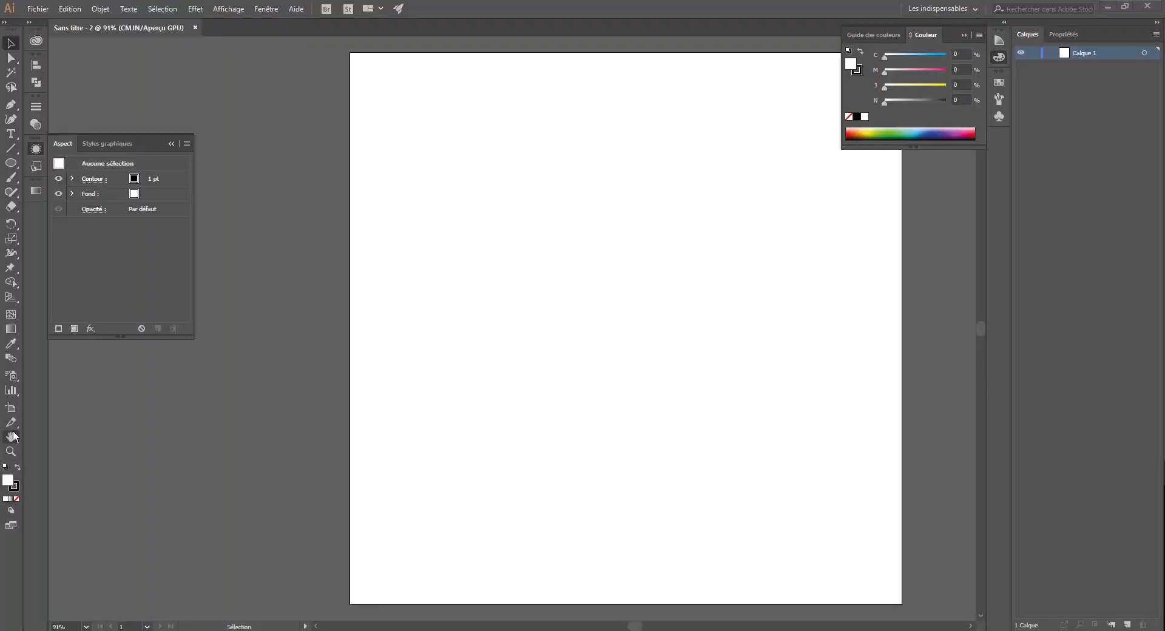
- Draw a long, low horizontal rectangle in the upper part of the empty artboard
{"action": "left_click", "coordinate": [4, 166]}
{"action": "left_click", "coordinate": [85, 166]}
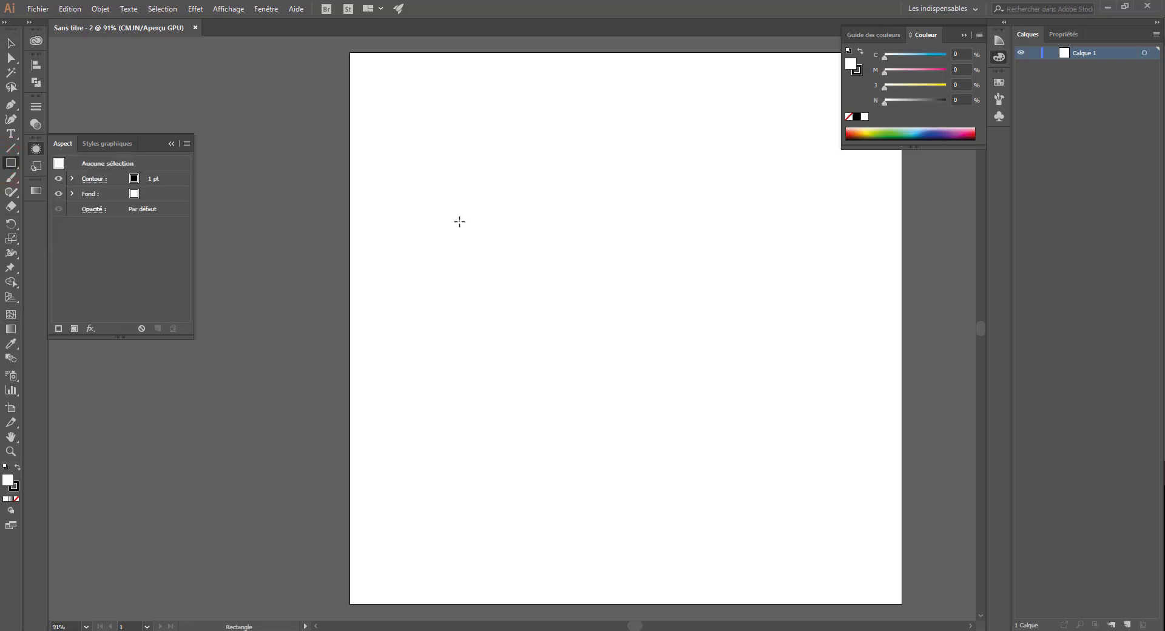
{"action": "left_click_drag", "start_coordinate": [405, 194], "coordinate": [608, 242]}
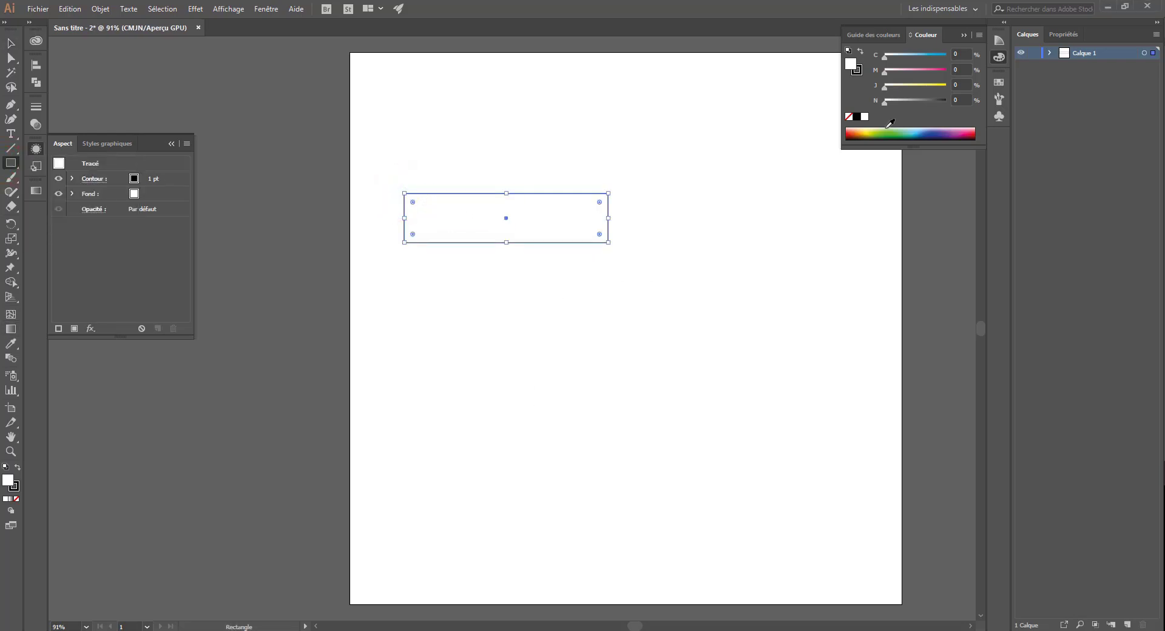
- Try brown and yellow colours from the spectrum as the rectangle's fill
{"action": "left_click", "coordinate": [857, 132]}
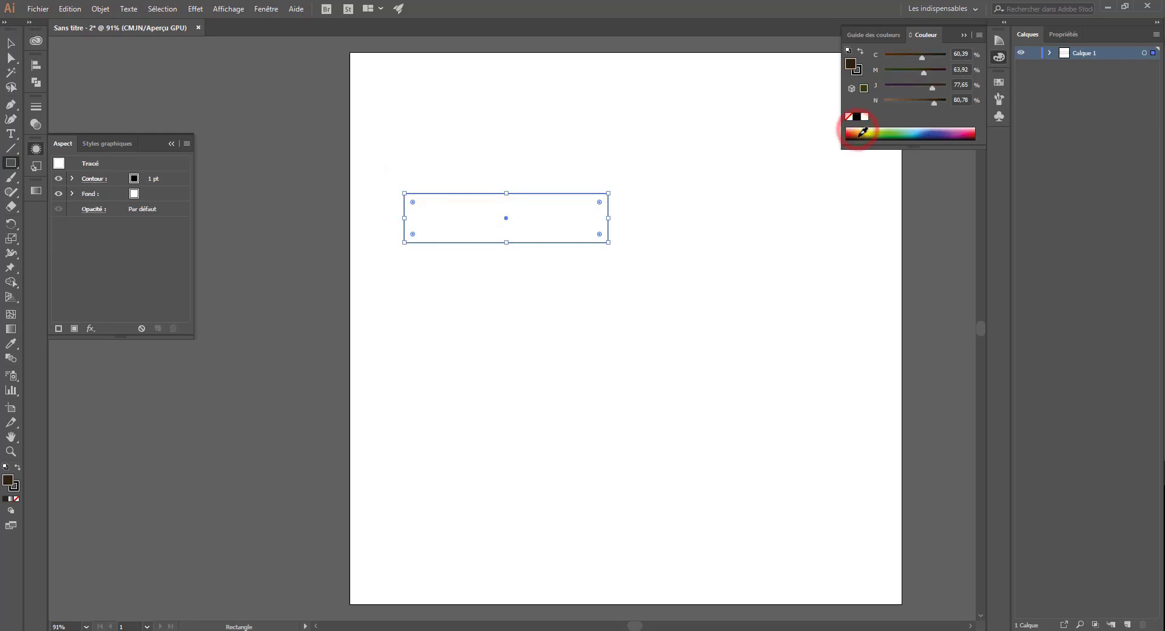
{"action": "left_click", "coordinate": [862, 132]}
{"action": "left_click_drag", "start_coordinate": [865, 128], "coordinate": [924, 82]}
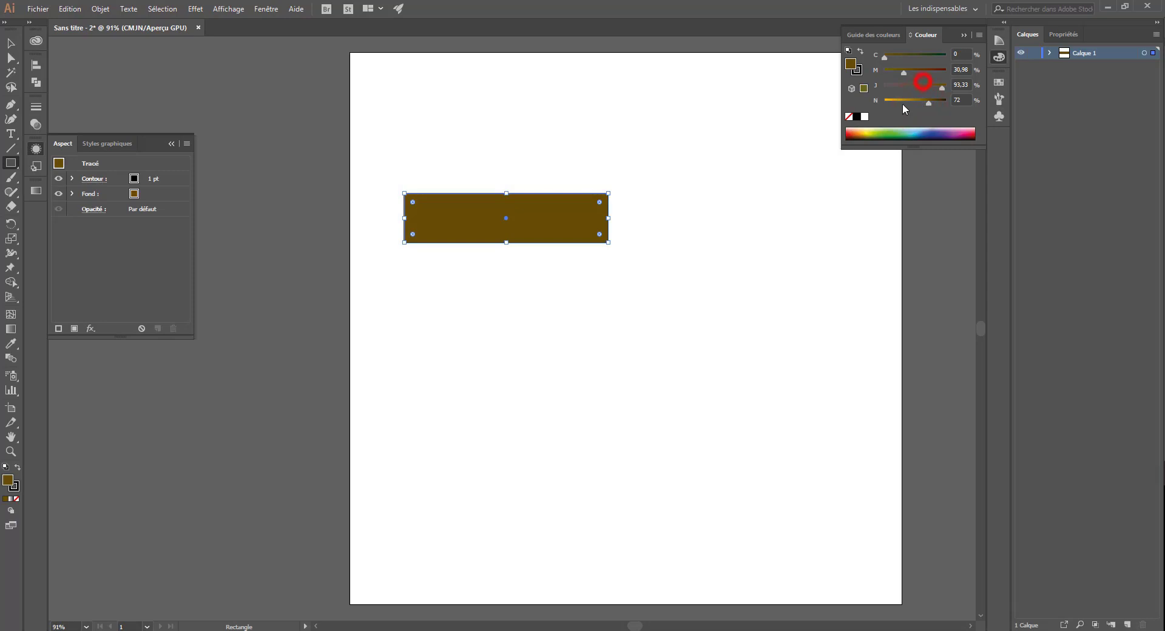
{"action": "left_click", "coordinate": [867, 130]}
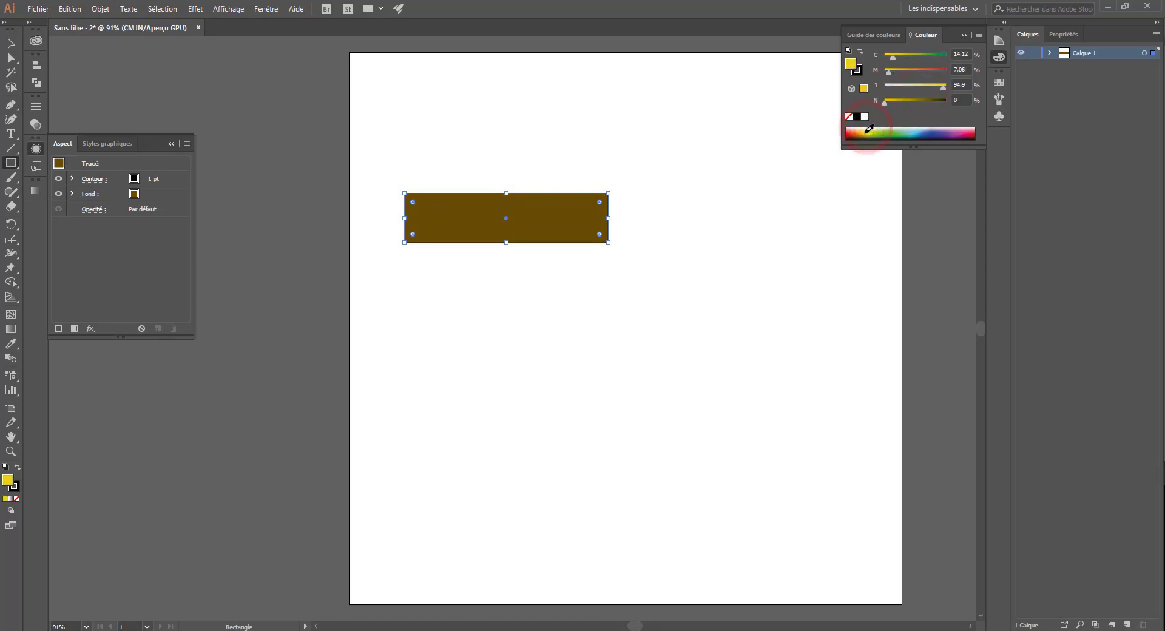
- Set the rectangle's fill to the light orange F9C785
{"action": "double_click", "coordinate": [7, 481]}
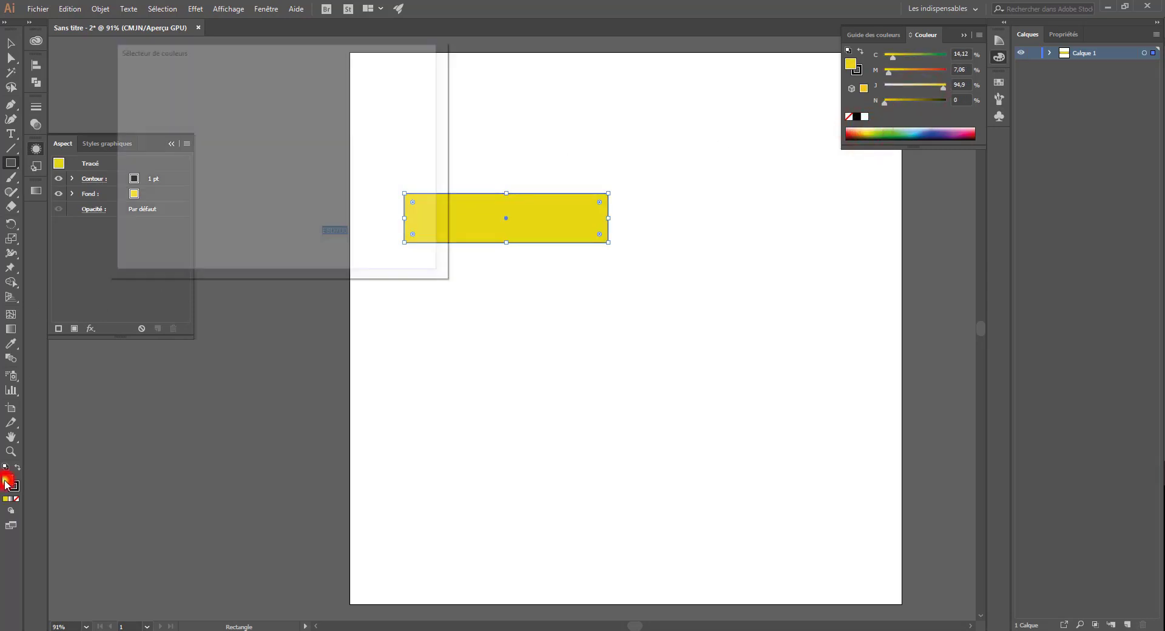
{"action": "left_click_drag", "start_coordinate": [302, 200], "coordinate": [302, 222]}
{"action": "left_click_drag", "start_coordinate": [270, 146], "coordinate": [195, 86]}
{"action": "left_click", "coordinate": [406, 87]}
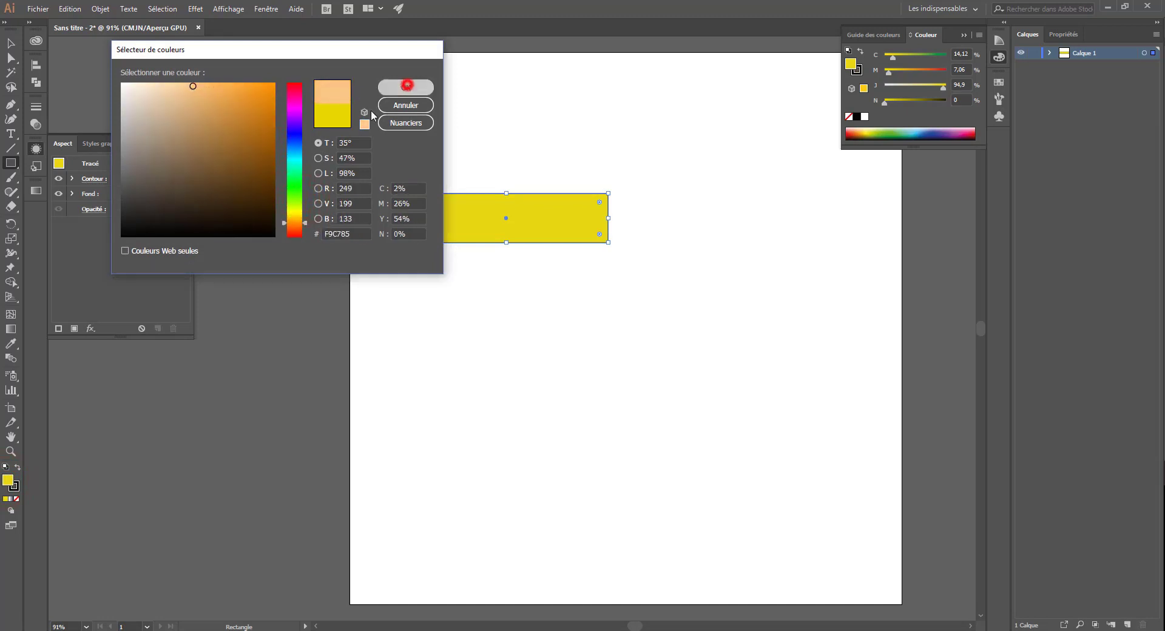
- Set the rectangle's stroke to a dark brown of about C 51, M 56, J 95, N 60
{"action": "double_click", "coordinate": [15, 493]}
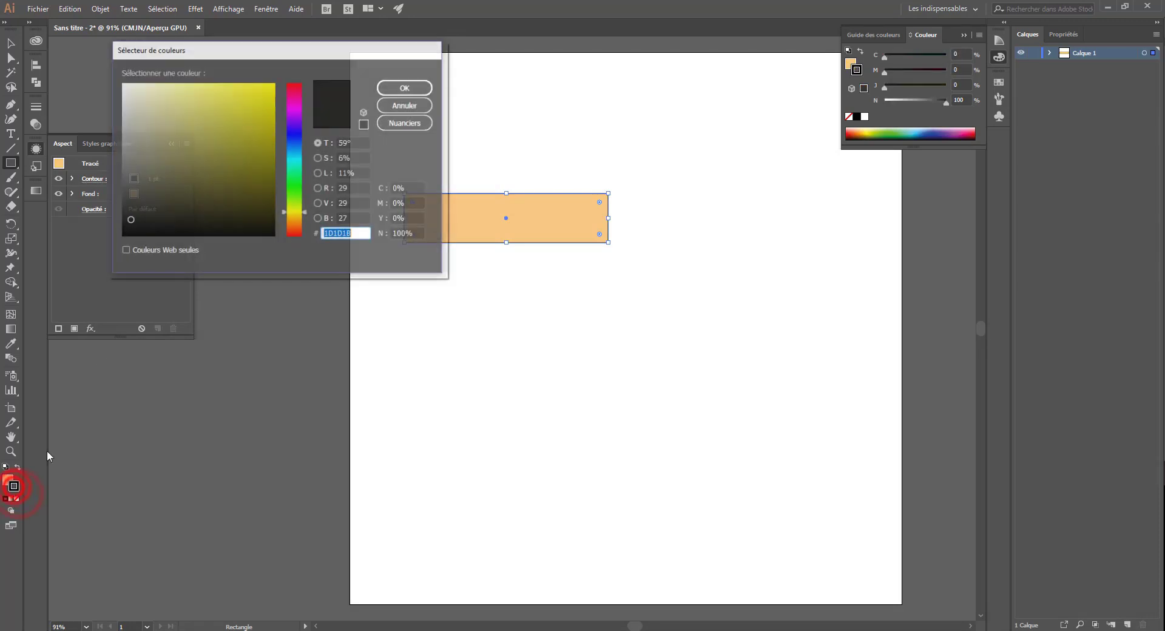
{"action": "left_click_drag", "start_coordinate": [295, 231], "coordinate": [295, 209]}
{"action": "left_click_drag", "start_coordinate": [256, 162], "coordinate": [253, 187]}
{"action": "left_click", "coordinate": [426, 87]}
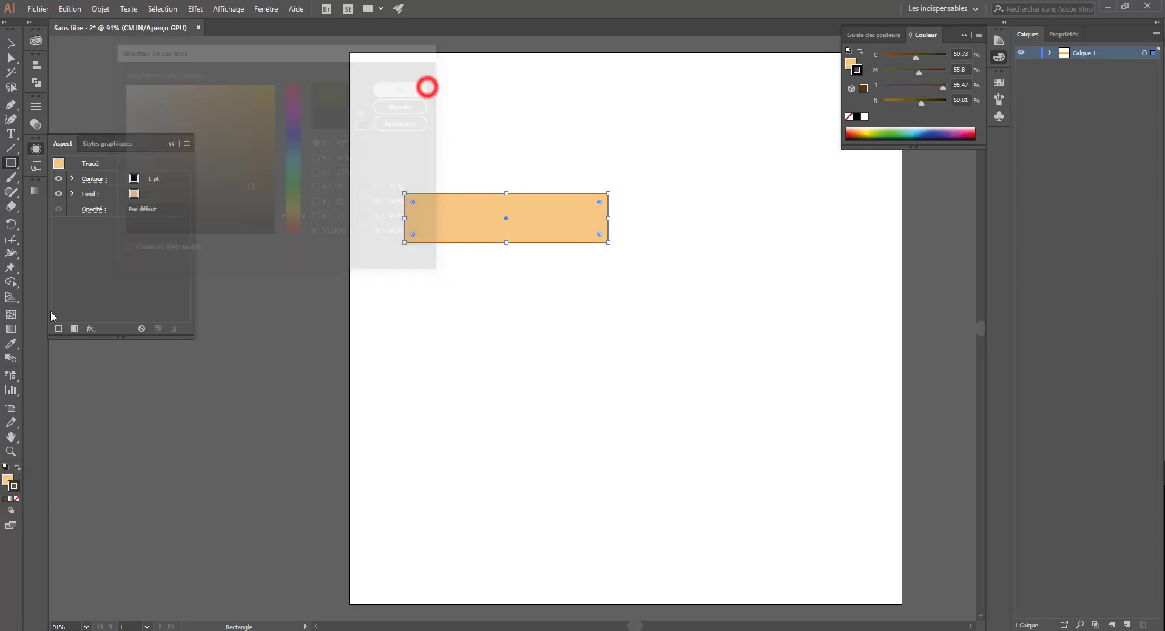
- Start a 3D Extrude & Bevel effect on the rectangle with preview enabled and the Isométrique haut position
{"action": "left_click", "coordinate": [197, 9]}
{"action": "left_click", "coordinate": [223, 75]}
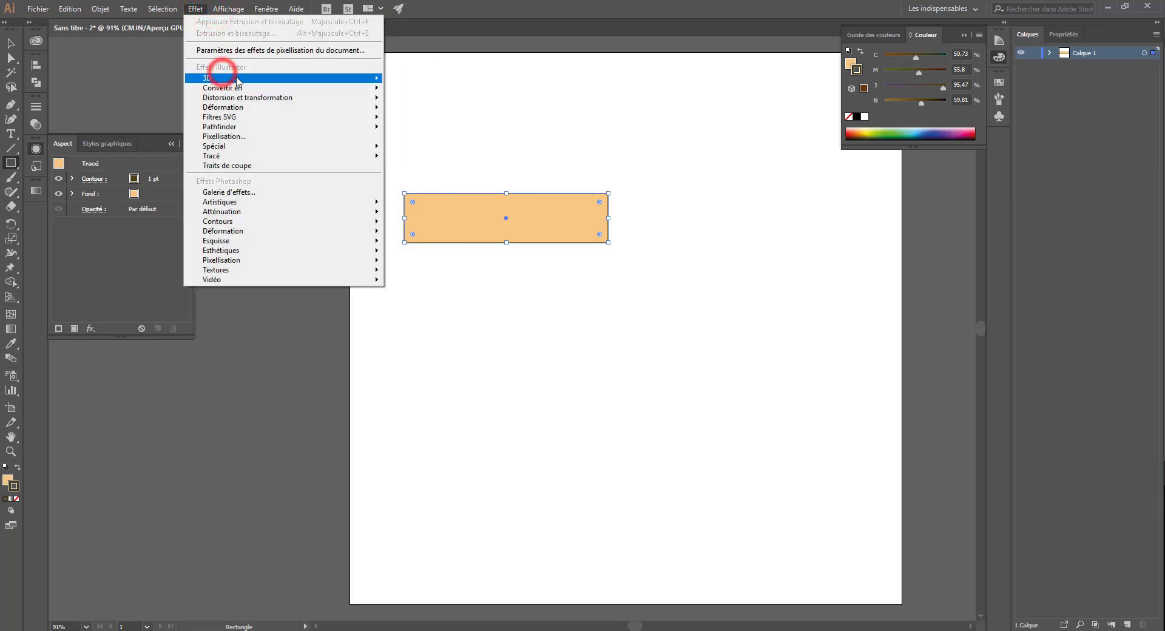
{"action": "left_click", "coordinate": [455, 77]}
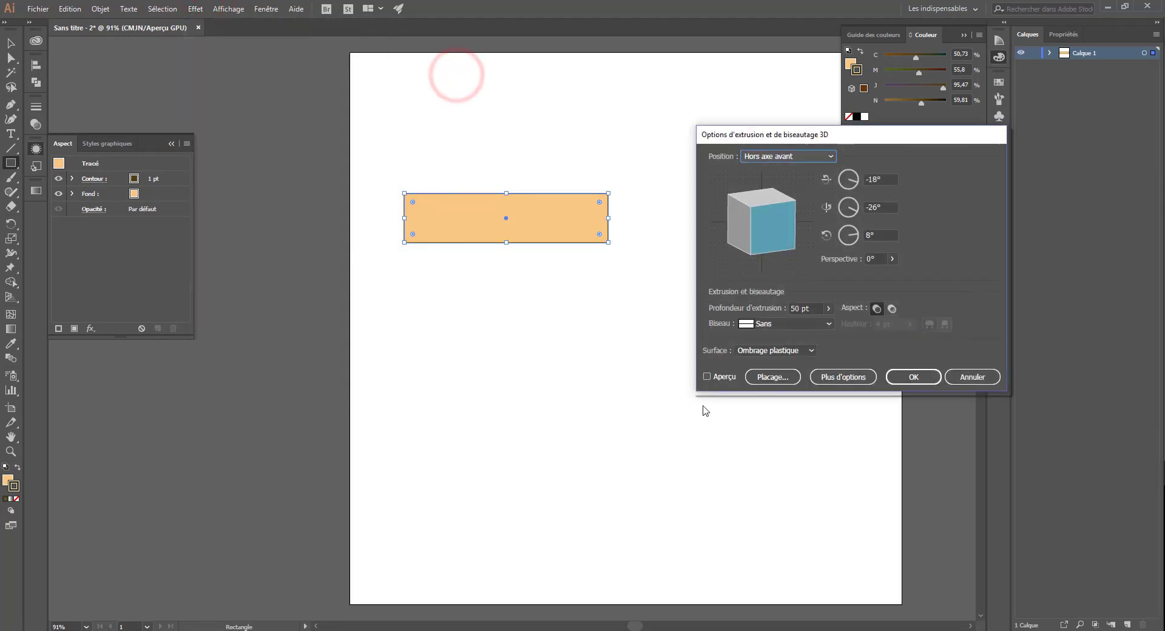
{"action": "left_click", "coordinate": [709, 377]}
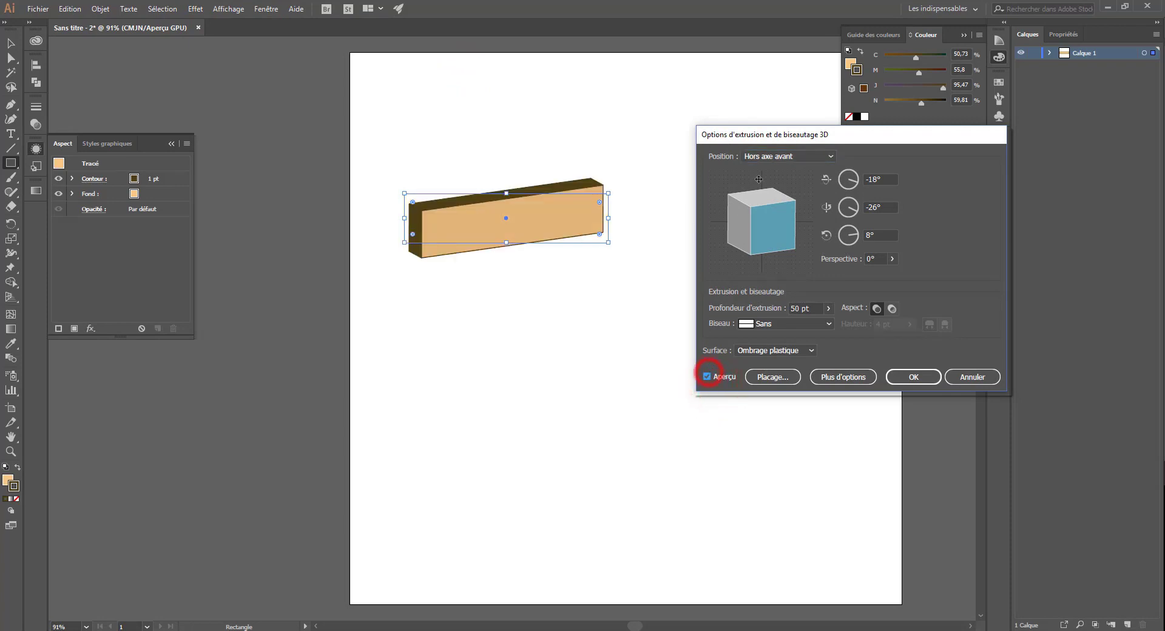
{"action": "left_click", "coordinate": [782, 156]}
{"action": "left_click", "coordinate": [788, 379]}
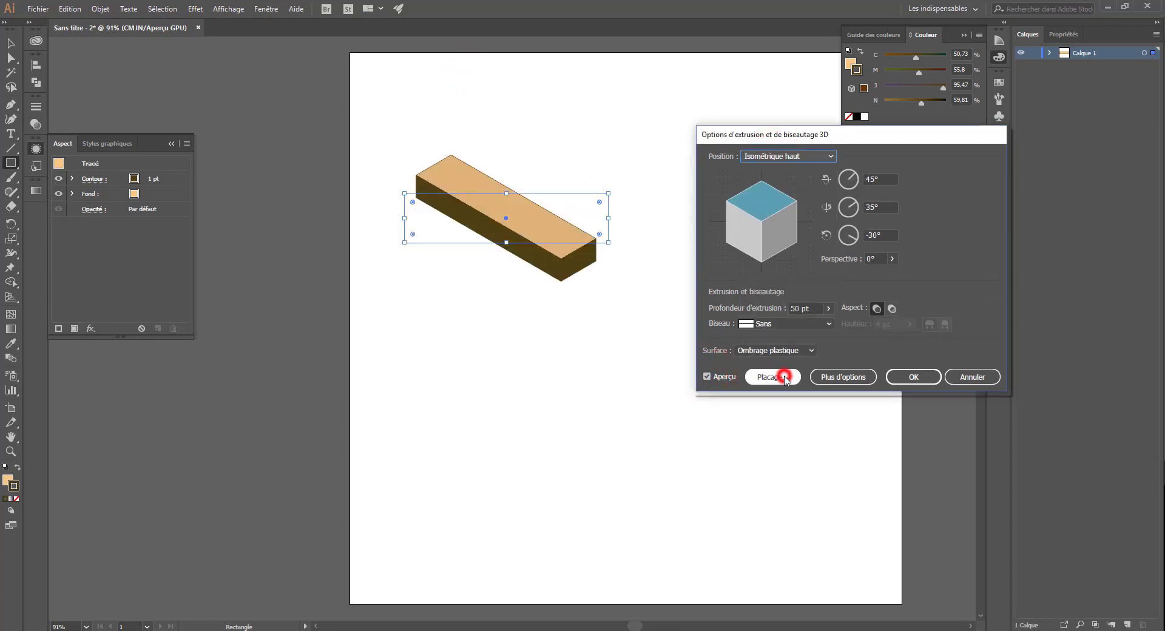
- Compare the Isométrique bas, haut, droit and gauche positions on the extruded plank
{"action": "left_click", "coordinate": [792, 156]}
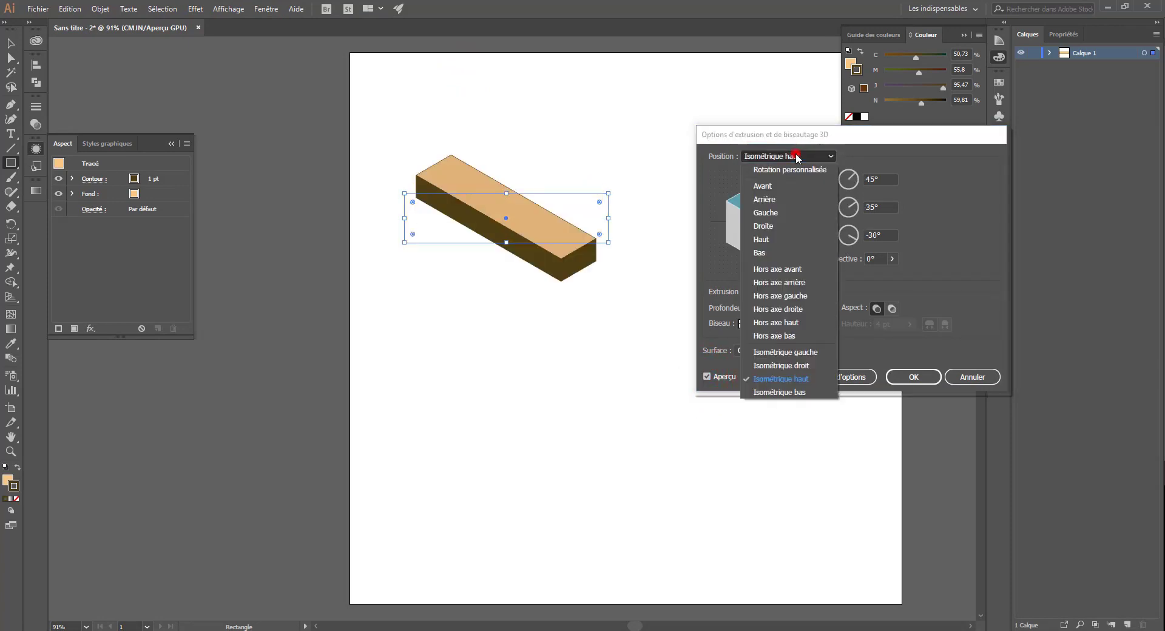
{"action": "left_click", "coordinate": [939, 282]}
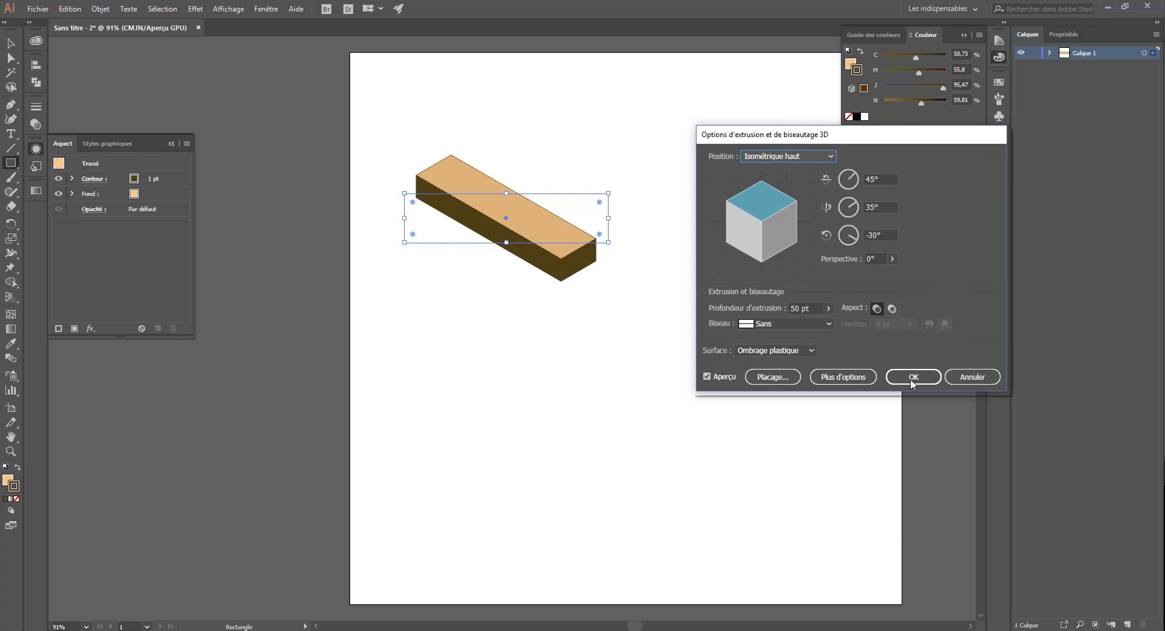
{"action": "left_click", "coordinate": [791, 160]}
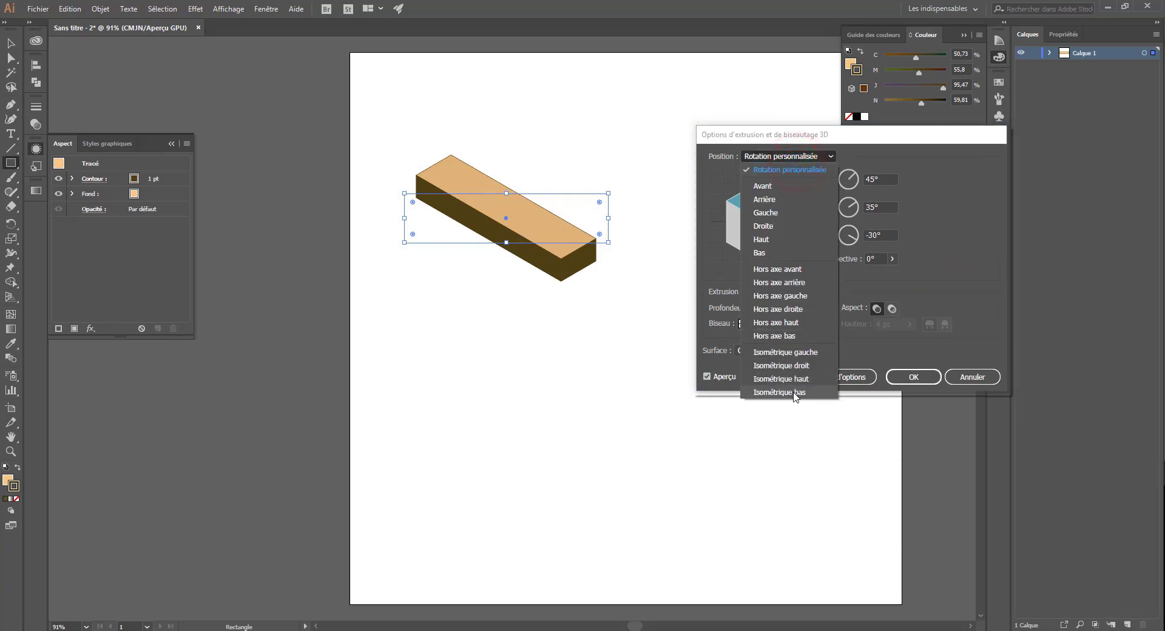
{"action": "left_click", "coordinate": [793, 392]}
{"action": "left_click", "coordinate": [787, 156]}
{"action": "left_click", "coordinate": [787, 378]}
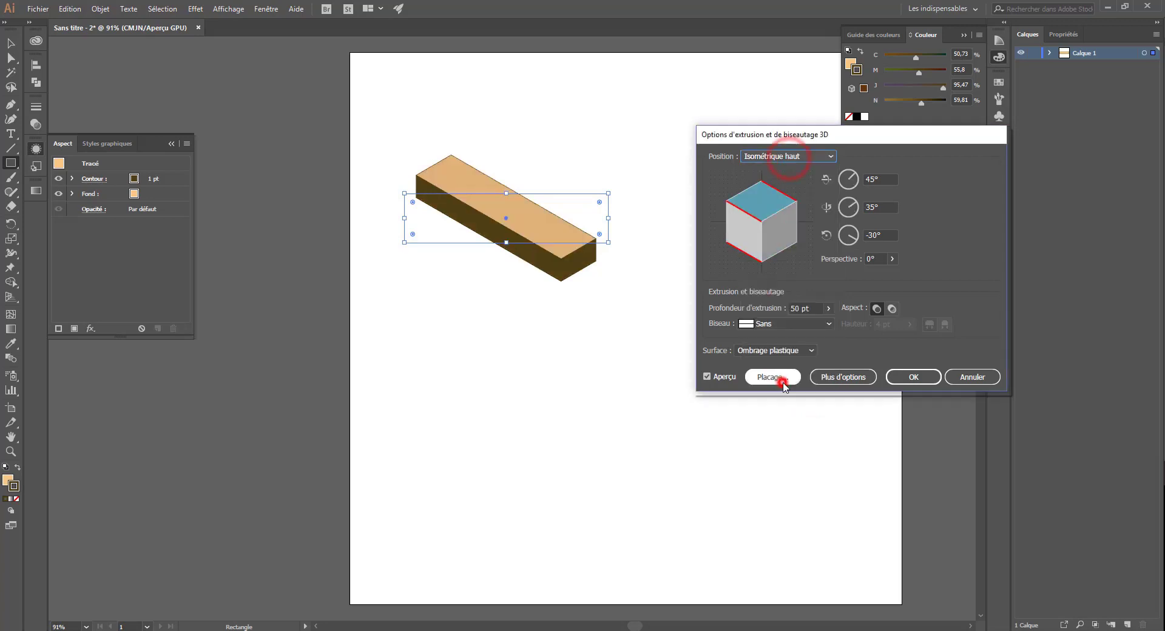
{"action": "left_click", "coordinate": [790, 157]}
{"action": "left_click", "coordinate": [788, 368]}
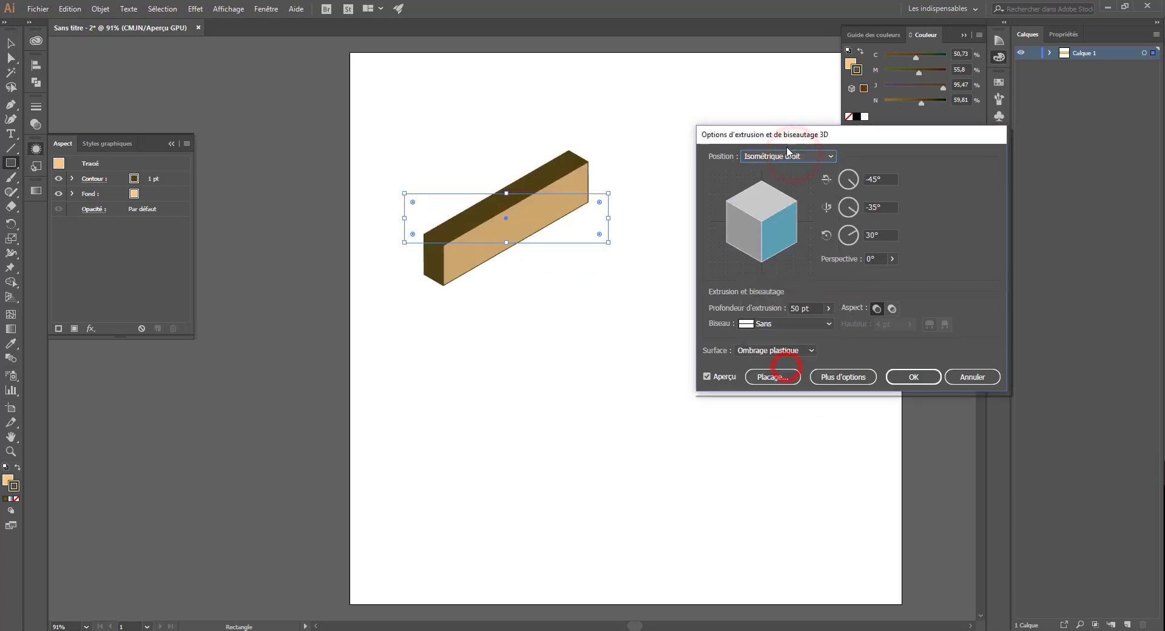
{"action": "left_click", "coordinate": [788, 156]}
{"action": "left_click", "coordinate": [783, 355]}
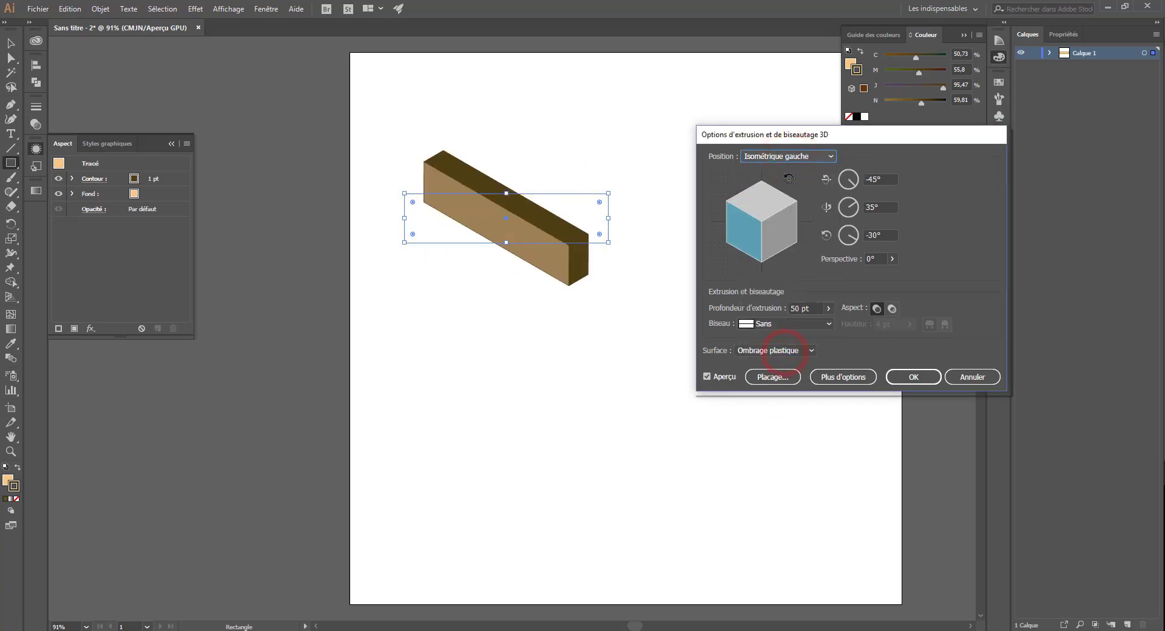
{"action": "left_click", "coordinate": [802, 157]}
{"action": "left_click", "coordinate": [779, 358]}
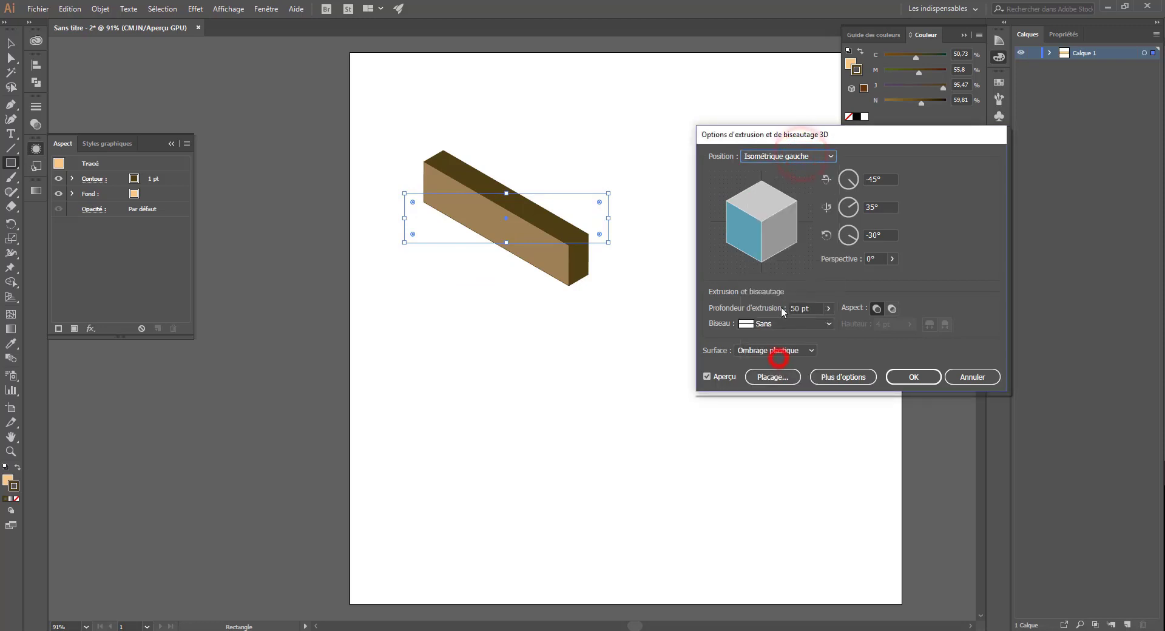
- Try the Isométrique droit position on the plank with the extrusion depth reduced to 16 pt
{"action": "left_click", "coordinate": [782, 155]}
{"action": "left_click", "coordinate": [785, 368]}
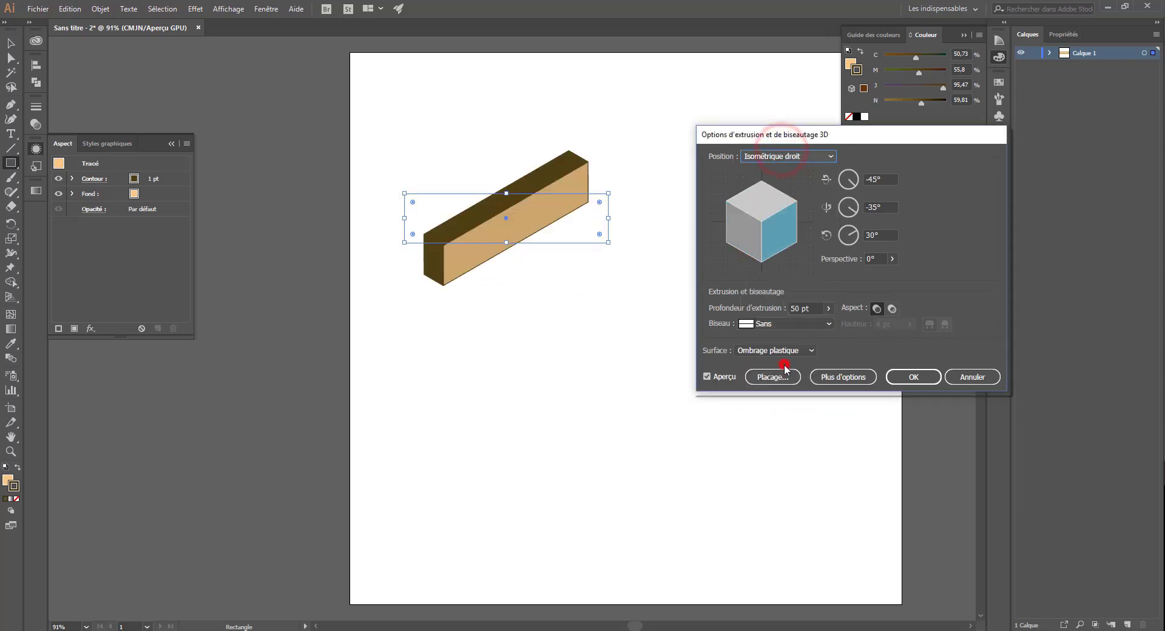
{"action": "left_click", "coordinate": [829, 310]}
{"action": "left_click", "coordinate": [806, 311]}
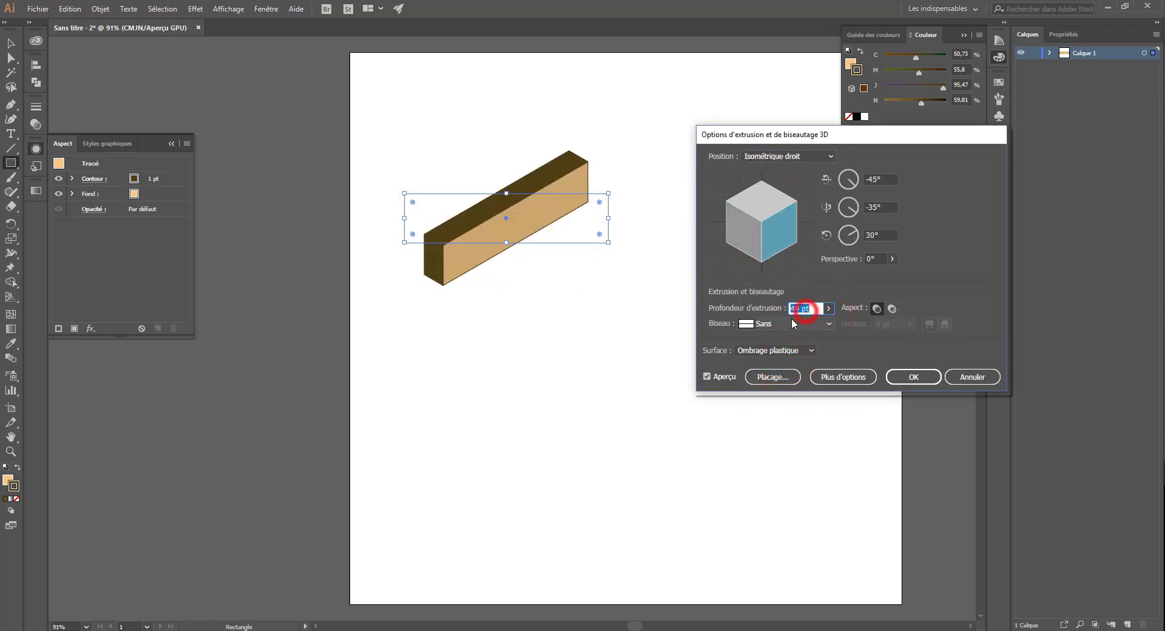
{"action": "scroll", "coordinate": [800, 308], "scroll_direction": "down", "scroll_amount": 20}
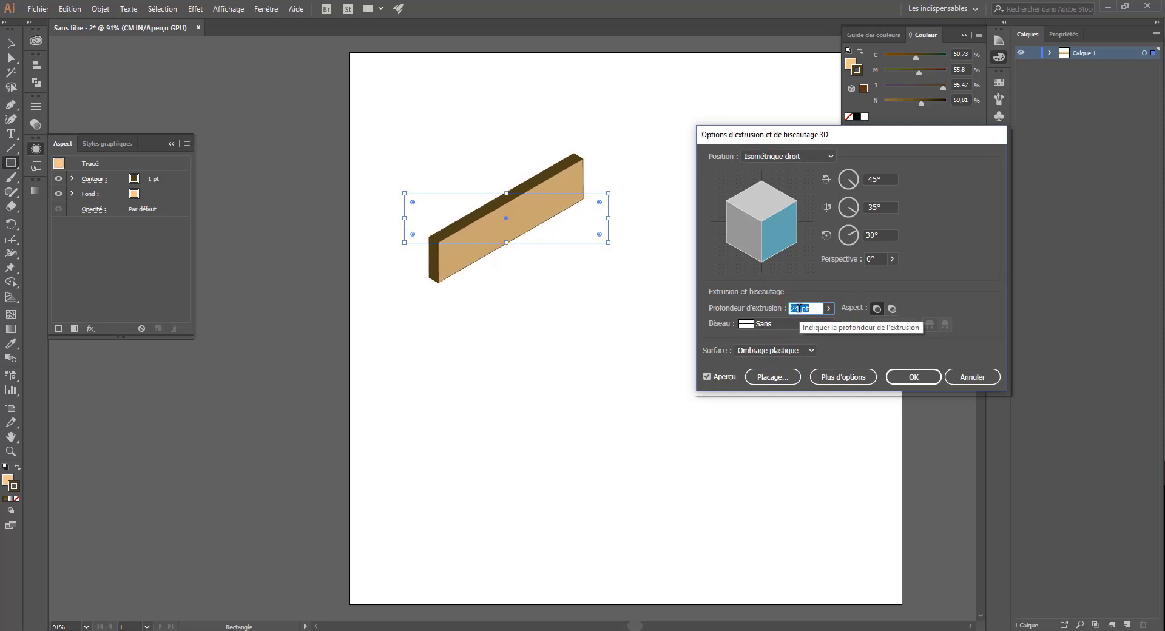
{"action": "scroll", "coordinate": [799, 308], "scroll_direction": "down", "scroll_amount": 3}
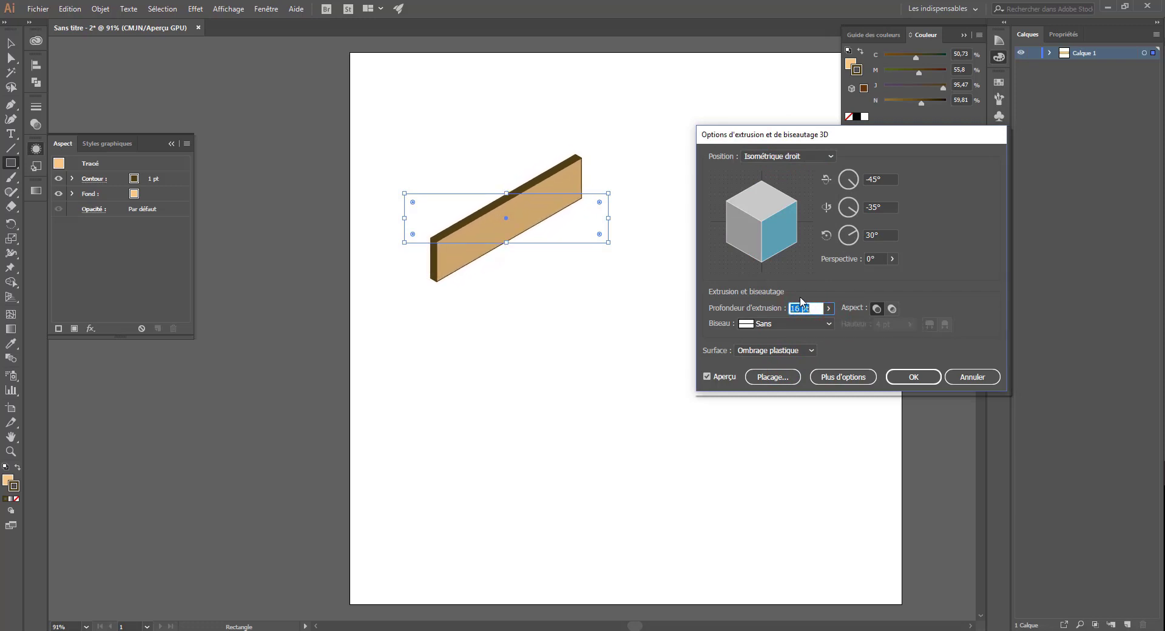
- Apply the 3D extrusion to the plank with the Isométrique haut position and a depth of 9 pt
{"action": "left_click", "coordinate": [789, 155]}
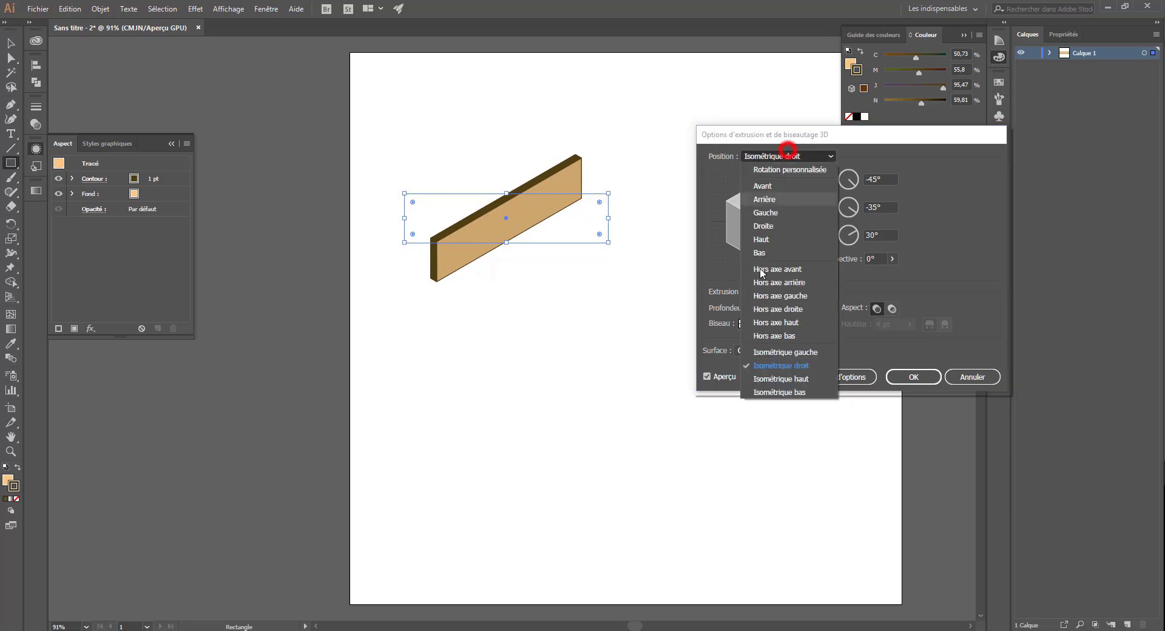
{"action": "left_click", "coordinate": [782, 384]}
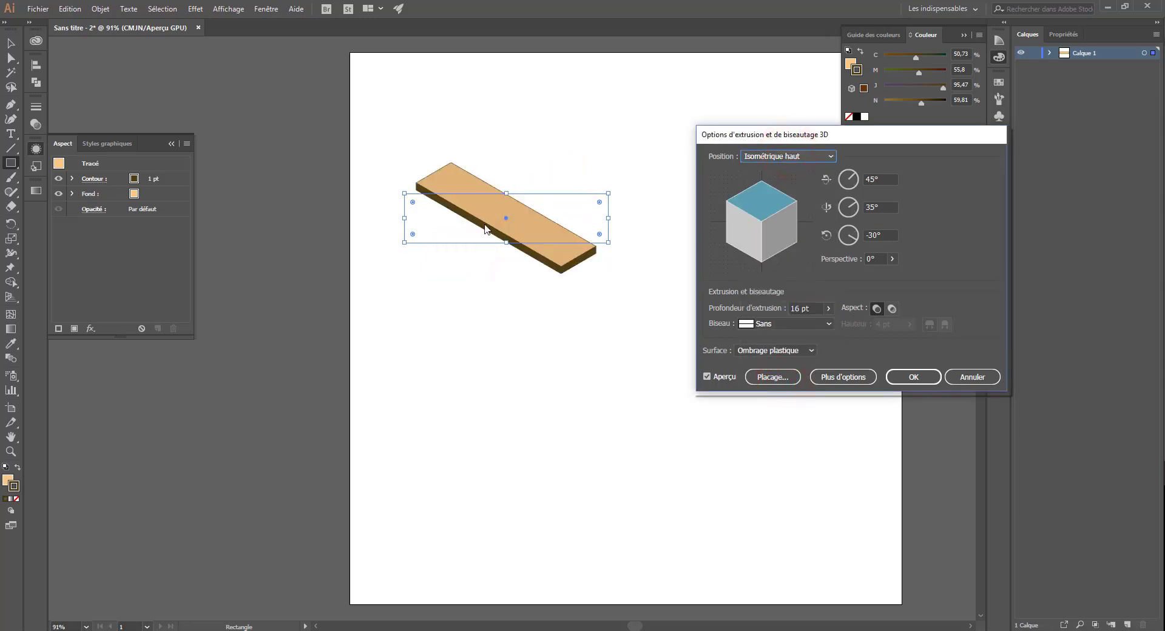
{"action": "left_click", "coordinate": [574, 247]}
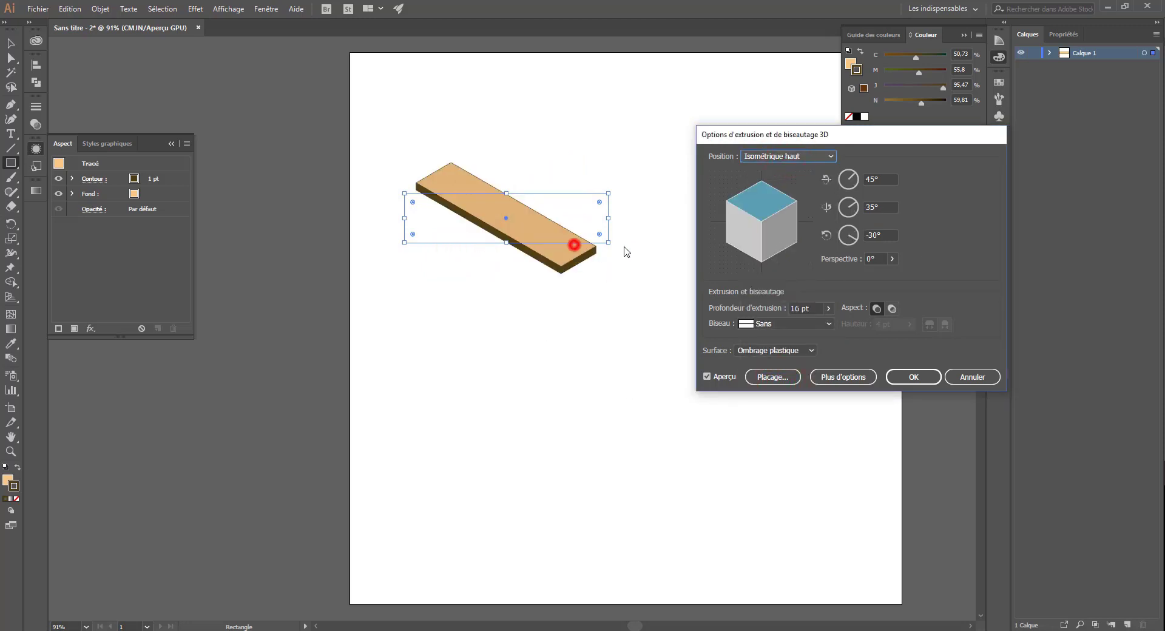
{"action": "left_click", "coordinate": [828, 309]}
{"action": "left_click", "coordinate": [819, 308]}
{"action": "scroll", "coordinate": [819, 308], "scroll_direction": "down", "scroll_amount": 7}
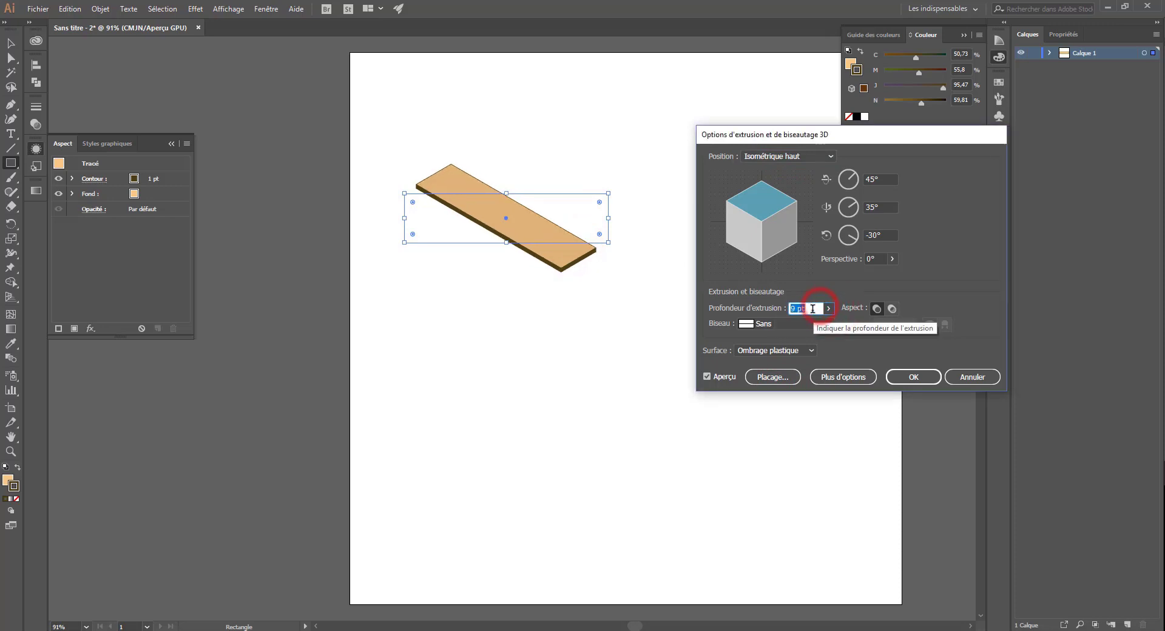
{"action": "left_click", "coordinate": [904, 377]}
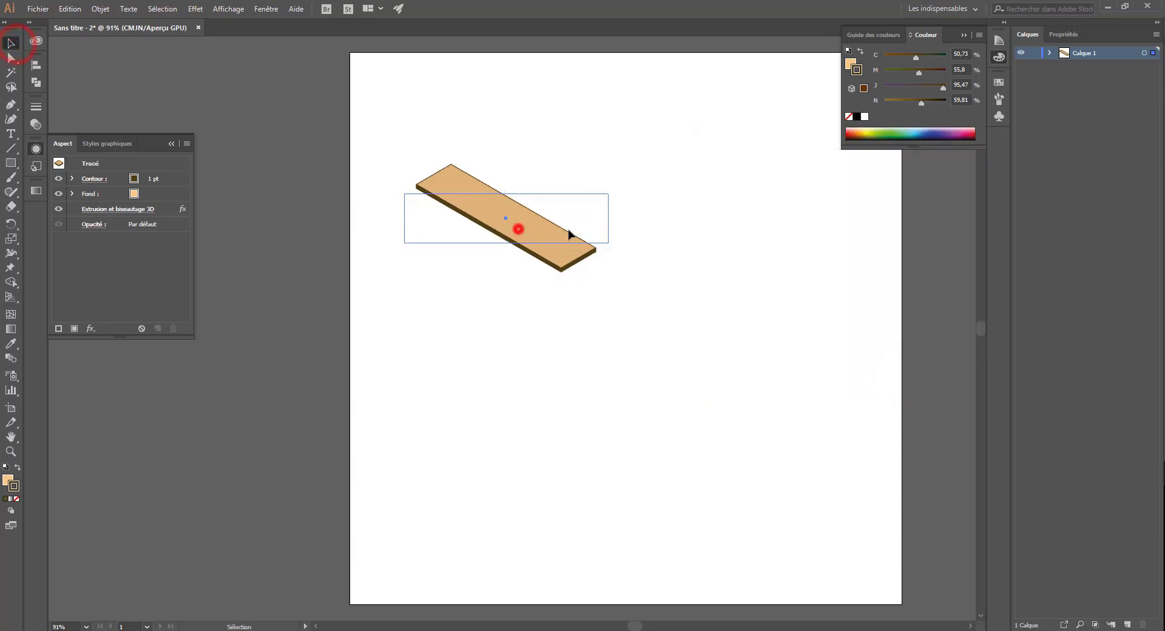
- Move the extruded plank closer to the horizontal centre of the artboard and slightly lower
{"action": "left_click_drag", "start_coordinate": [569, 230], "coordinate": [660, 236]}
{"action": "left_click_drag", "start_coordinate": [609, 254], "coordinate": [498, 251]}
{"action": "left_click_drag", "start_coordinate": [621, 229], "coordinate": [668, 244]}
{"action": "left_click", "coordinate": [586, 233]}
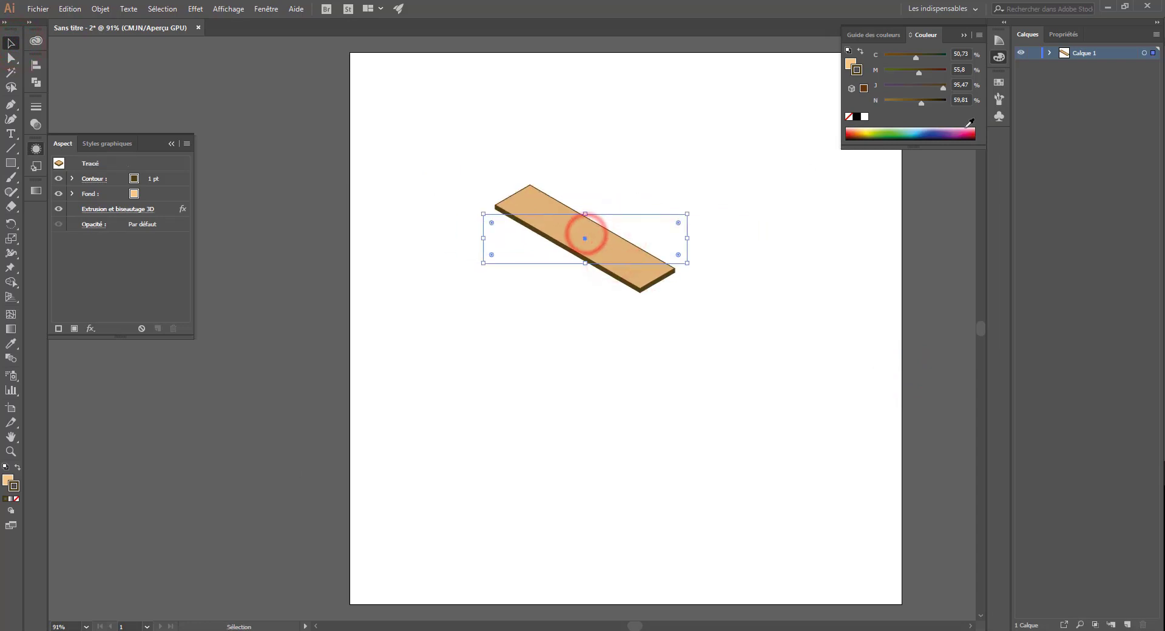
- Recolour the plank's stroke to an orange-brown of C 11, M 55.8, J 95.47, N 0
{"action": "left_click", "coordinate": [845, 62]}
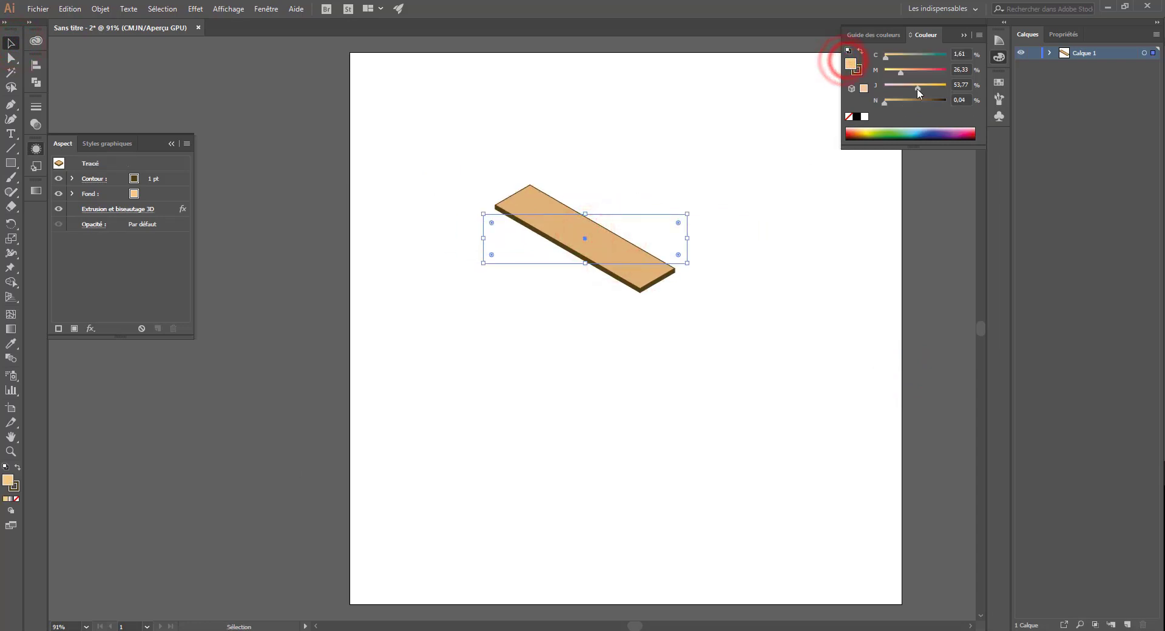
{"action": "left_click", "coordinate": [855, 71]}
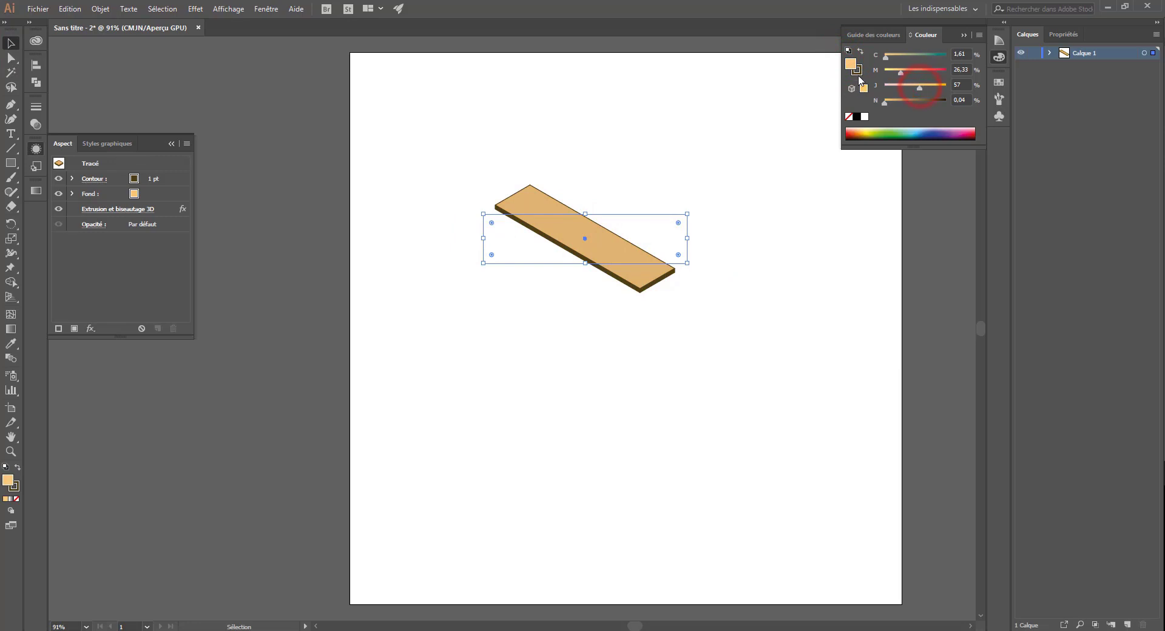
{"action": "left_click", "coordinate": [909, 103]}
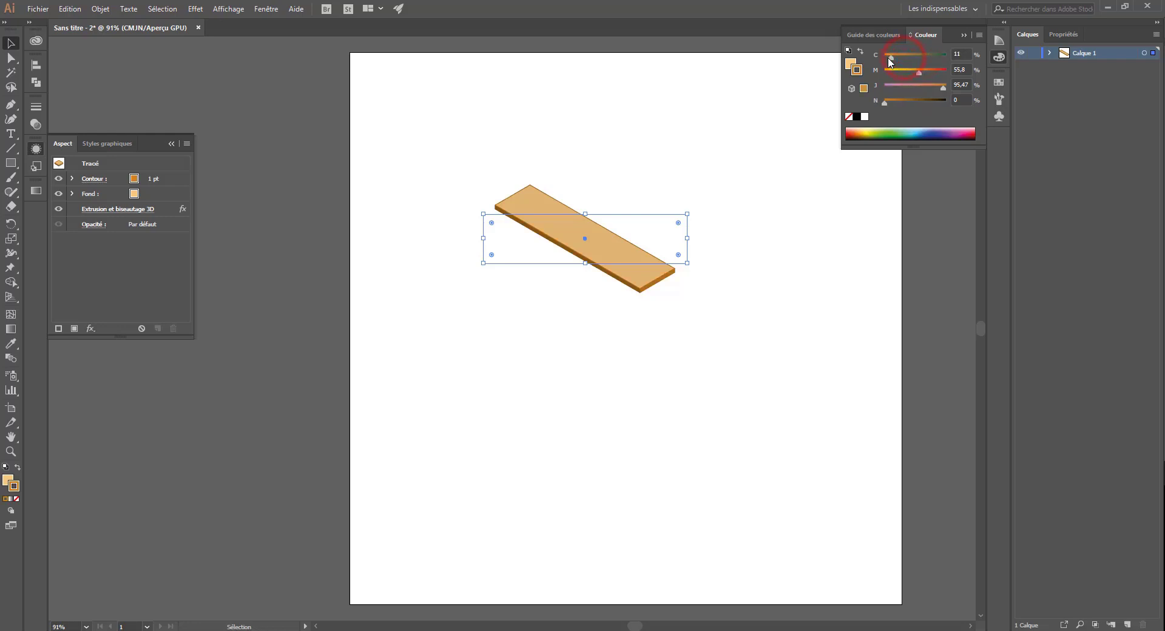
- Set the plank's fill to a pale wood yellow of C 0, M 21, J 53, N 0
{"action": "left_click", "coordinate": [852, 63]}
{"action": "left_click", "coordinate": [927, 86]}
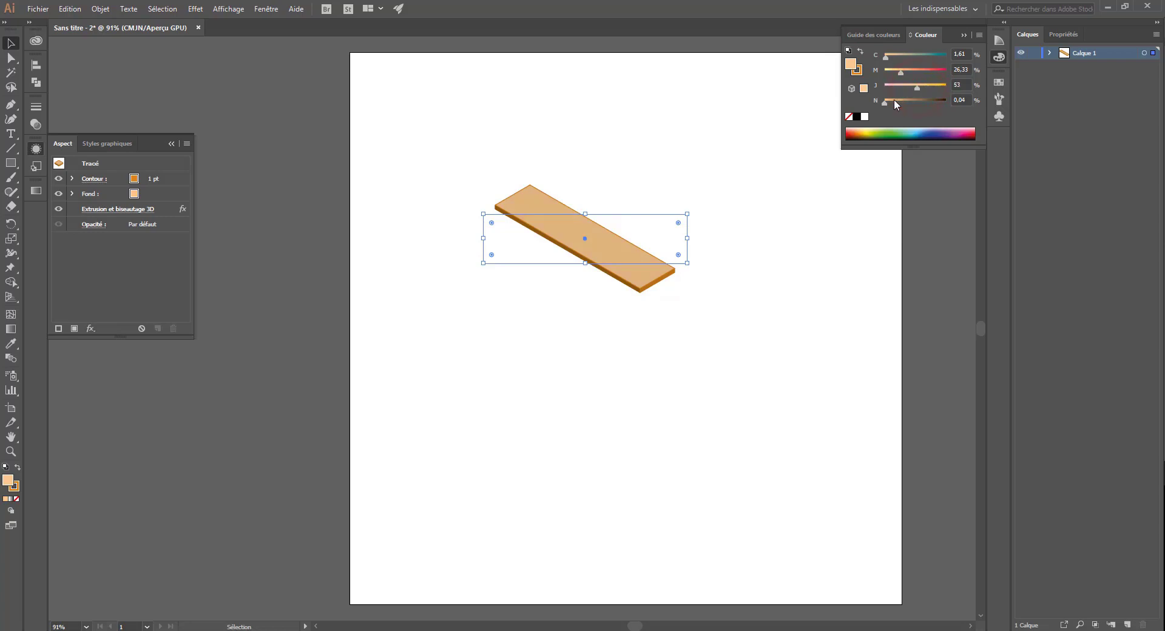
{"action": "left_click_drag", "start_coordinate": [894, 100], "coordinate": [894, 73]}
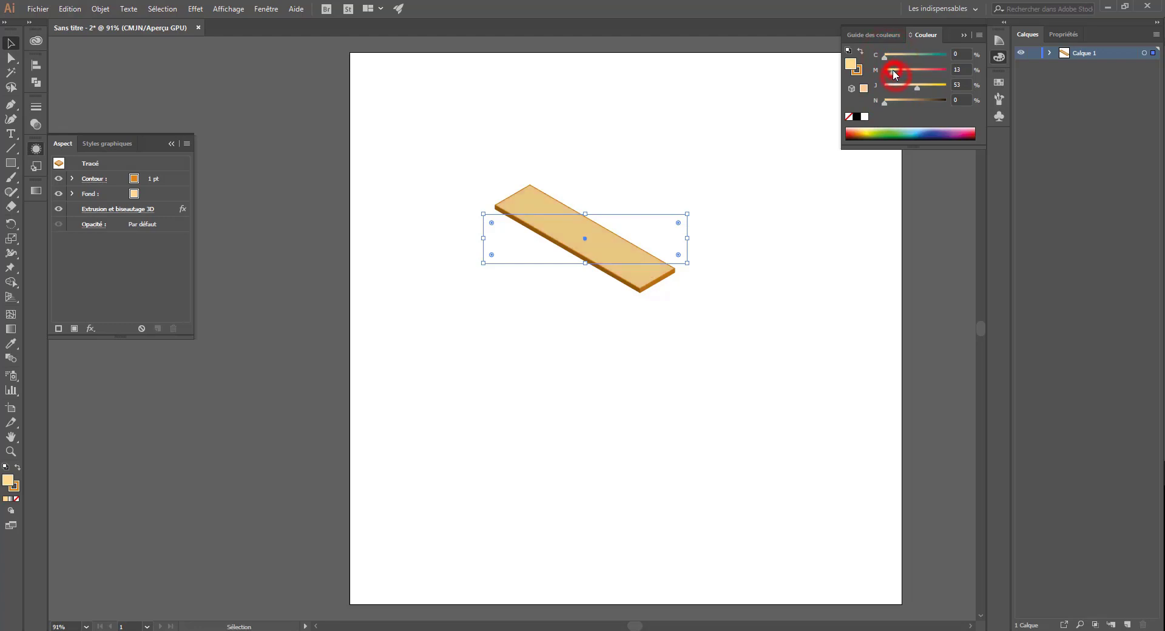
{"action": "left_click", "coordinate": [619, 138]}
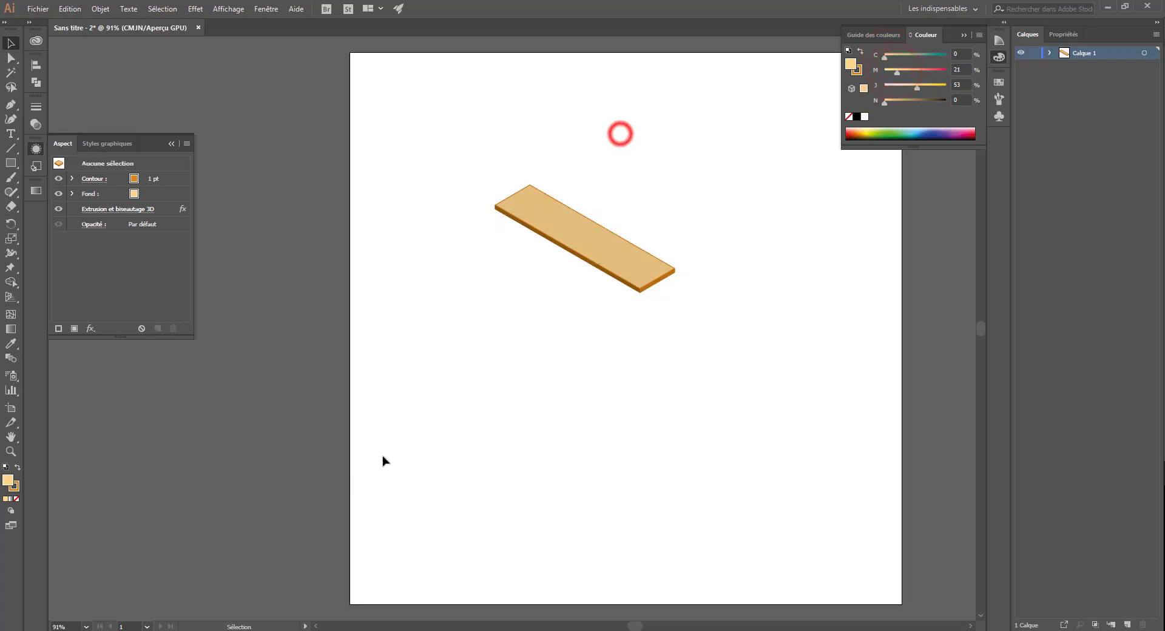
- Narrow the plank to about half its width and place a duplicate behind it, parallel to the first
{"action": "left_click", "coordinate": [596, 265]}
{"action": "left_click_drag", "start_coordinate": [587, 214], "coordinate": [625, 240]}
{"action": "key", "text": "ctrl+z"}
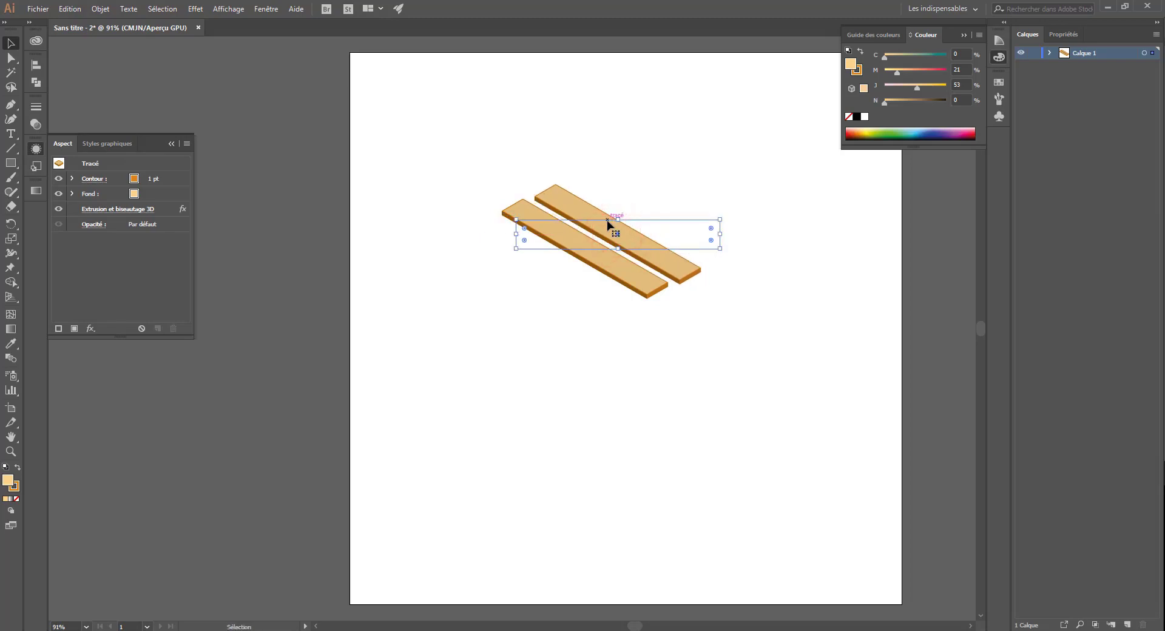
- Nudge the duplicate plank towards the first one, leaving only a thin even gap between them
{"action": "key", "text": "Left"}
{"action": "key", "text": "Left"}
{"action": "key", "text": "Left"}
{"action": "key", "text": "Left"}
{"action": "key", "text": "Left"}
{"action": "key", "text": "Up"}
{"action": "key", "text": "Up"}
{"action": "key", "text": "Up"}
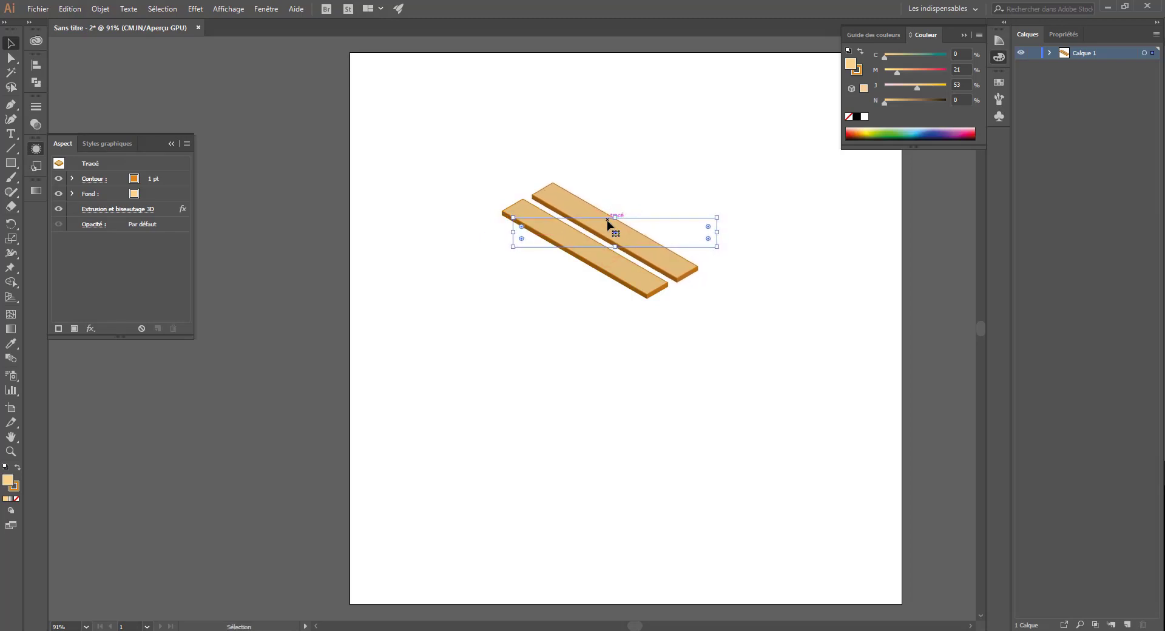
{"action": "key", "text": "Left"}
{"action": "key", "text": "Left"}
{"action": "key", "text": "Left"}
{"action": "key", "text": "Left"}
{"action": "key", "text": "Left"}
{"action": "key", "text": "Left"}
{"action": "key", "text": "Left"}
{"action": "key", "text": "Left"}
{"action": "key", "text": "Left"}
{"action": "key", "text": "Left"}
{"action": "key", "text": "Down"}
{"action": "key", "text": "Down"}
{"action": "key", "text": "Down"}
{"action": "key", "text": "Down"}
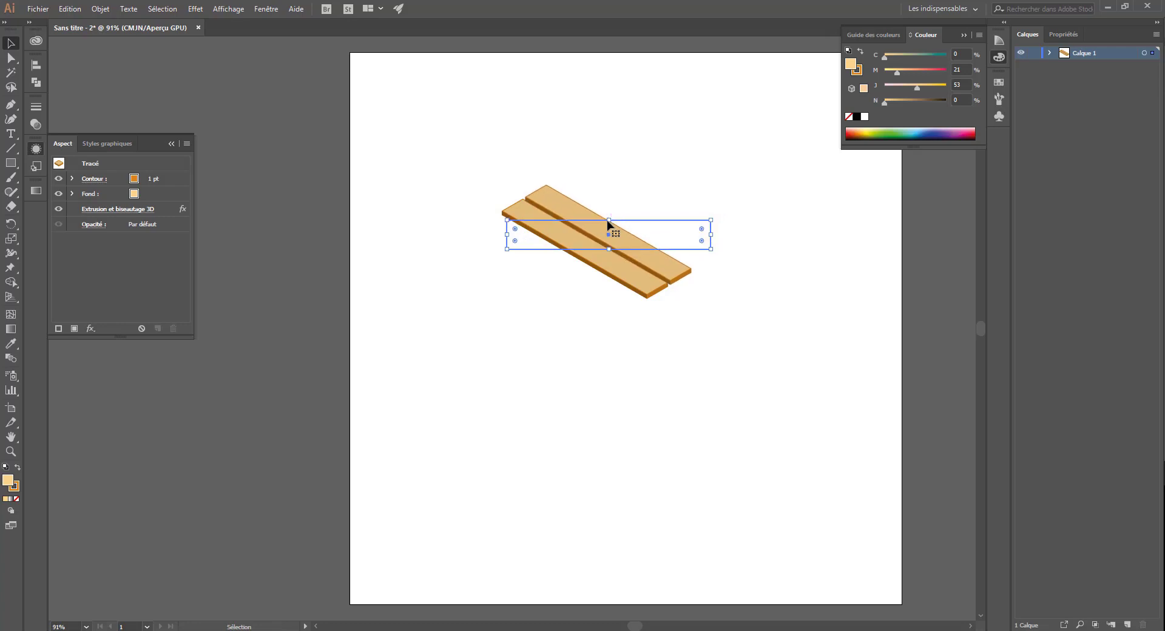
- Duplicate the second plank as a third one behind it and nudge it to match the spacing of the others
{"action": "left_click", "coordinate": [661, 125]}
{"action": "left_click_drag", "start_coordinate": [624, 239], "coordinate": [644, 219]}
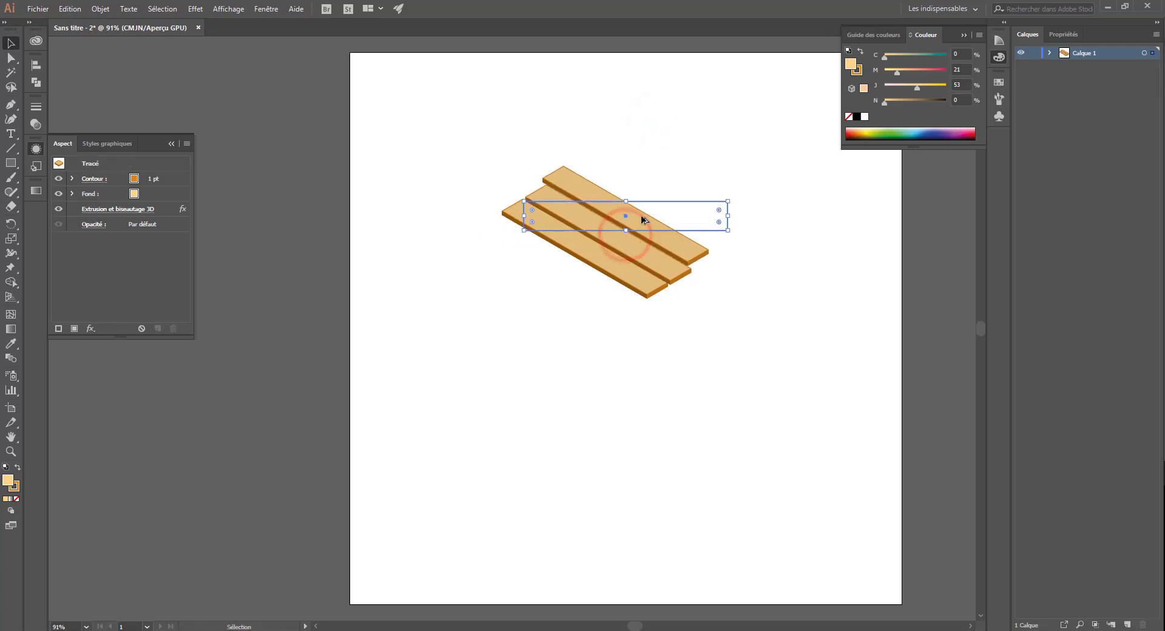
{"action": "key", "text": "Right"}
{"action": "key", "text": "Right"}
{"action": "key", "text": "Right"}
{"action": "key", "text": "Right"}
{"action": "key", "text": "Right"}
{"action": "key", "text": "Right"}
{"action": "key", "text": "Right"}
{"action": "key", "text": "Right"}
{"action": "key", "text": "Right"}
{"action": "key", "text": "Down"}
{"action": "key", "text": "Down"}
{"action": "key", "text": "Down"}
{"action": "key", "text": "Down"}
{"action": "key", "text": "Down"}
{"action": "key", "text": "Down"}
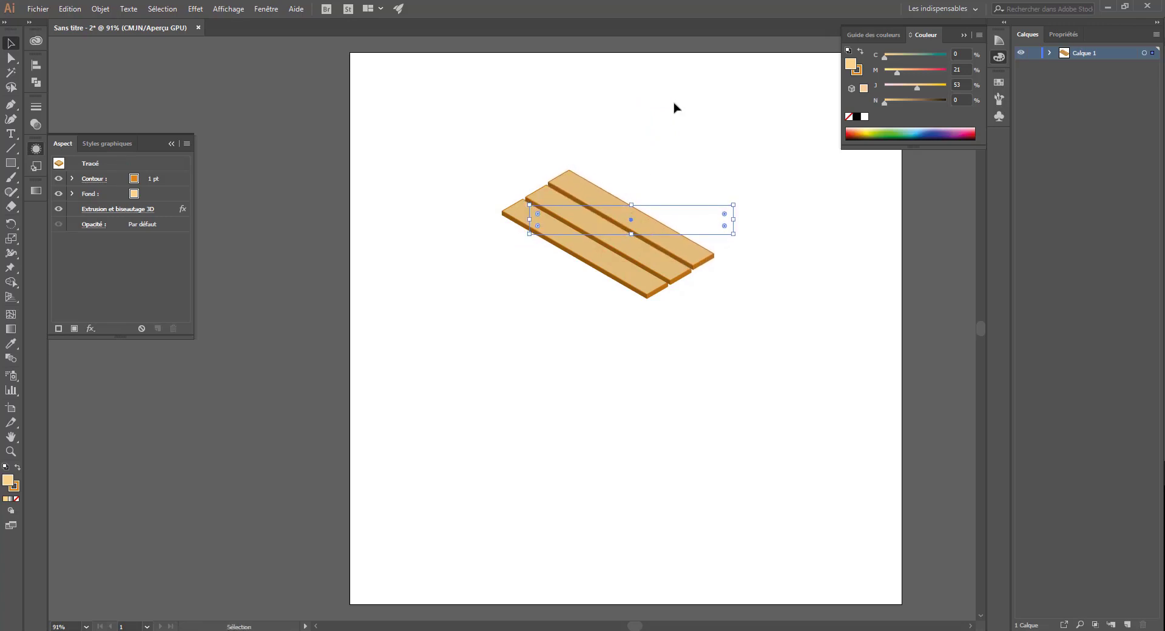
- Group the three planks and lock the group
{"action": "left_click", "coordinate": [676, 171]}
{"action": "left_click", "coordinate": [767, 146]}
{"action": "key", "text": "ctrl+a"}
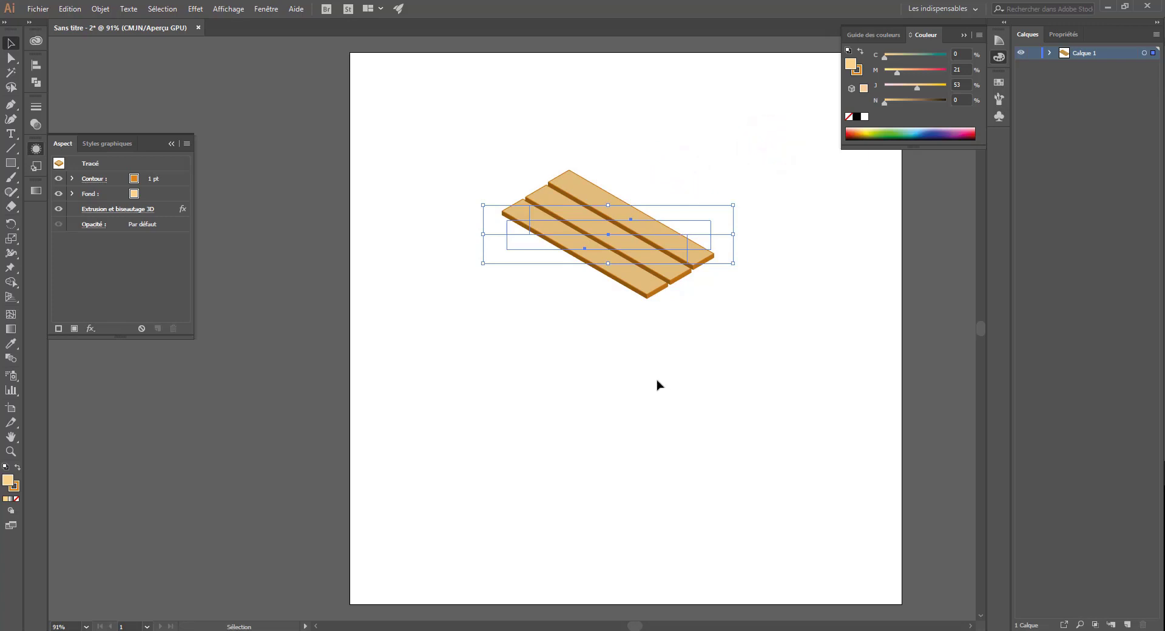
{"action": "key", "text": "a"}
{"action": "key", "text": "v"}
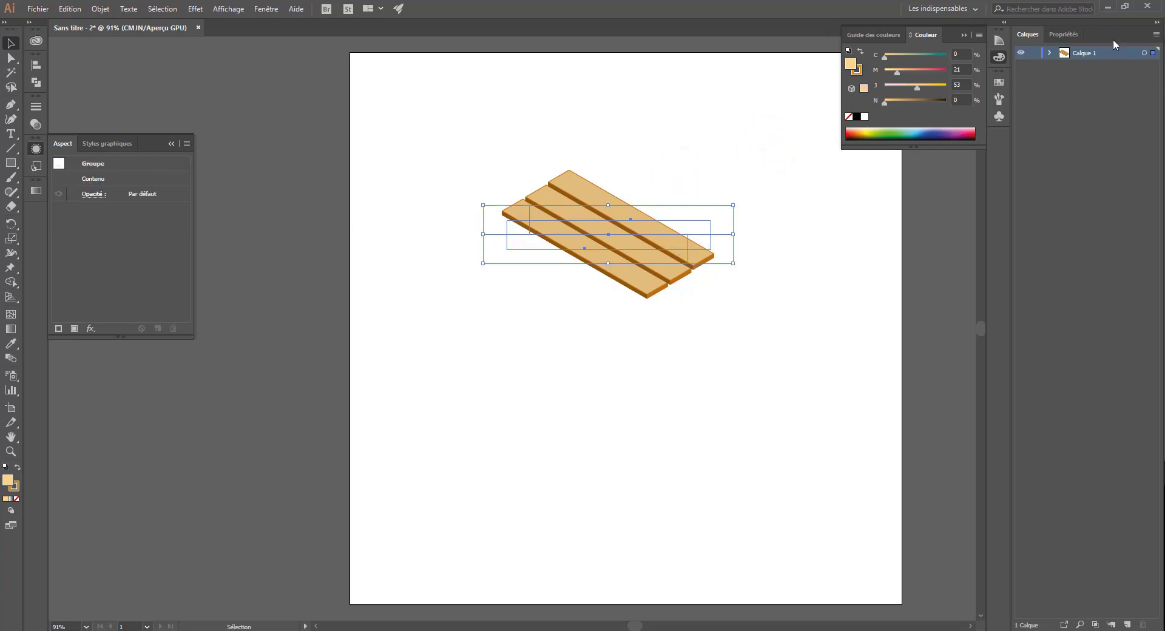
{"action": "left_click", "coordinate": [1033, 66]}
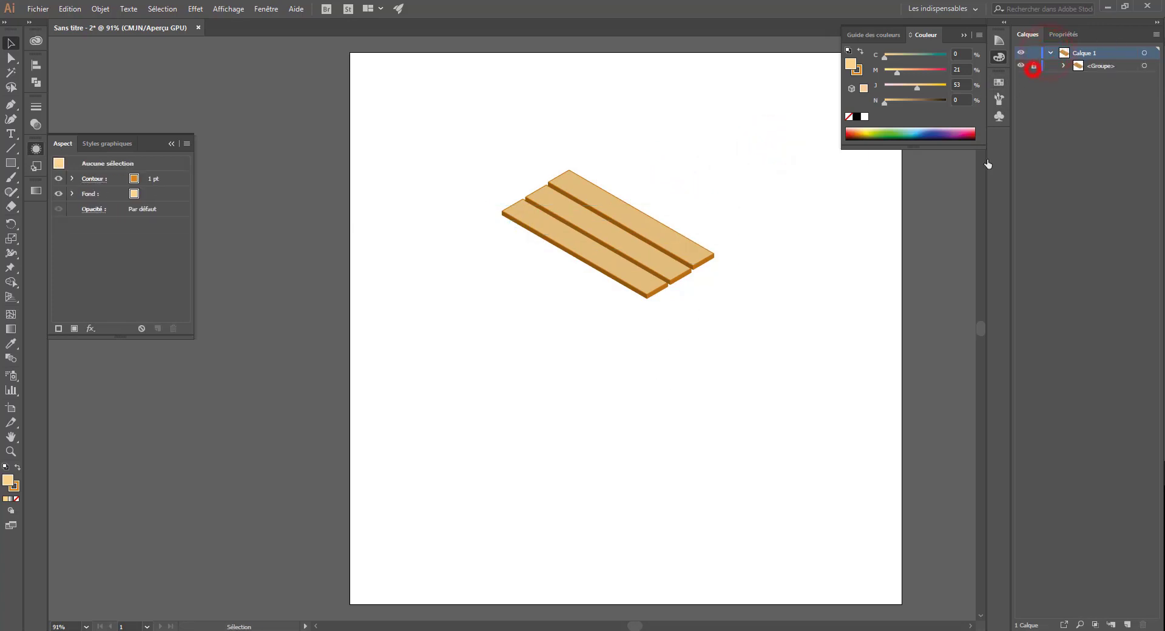
{"action": "left_click", "coordinate": [620, 253]}
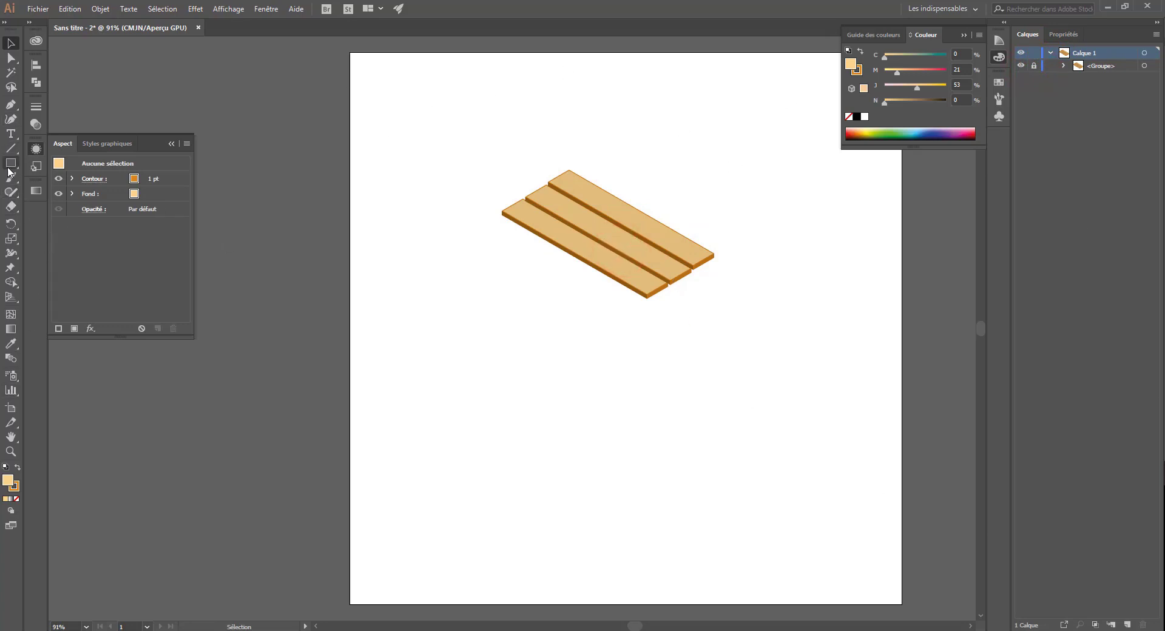
- Draw a rectangle below the planks and fill it with a light grey of about C 16, M 11, J 13, N 0
{"action": "left_click_drag", "start_coordinate": [450, 284], "coordinate": [566, 343]}
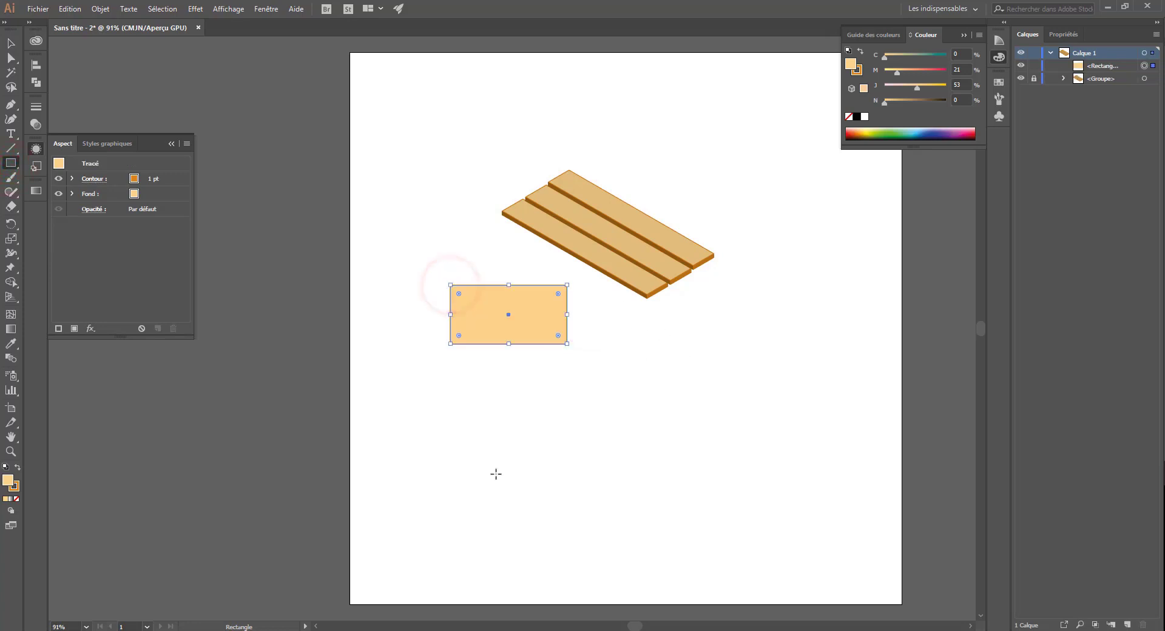
{"action": "left_click", "coordinate": [906, 102]}
{"action": "double_click", "coordinate": [13, 477]}
{"action": "mouse_move", "coordinate": [122, 82]}
{"action": "left_mouse_down"}
{"action": "mouse_move", "coordinate": [136, 98]}
{"action": "mouse_move", "coordinate": [122, 103]}
{"action": "left_mouse_up"}
{"action": "left_click", "coordinate": [410, 87]}
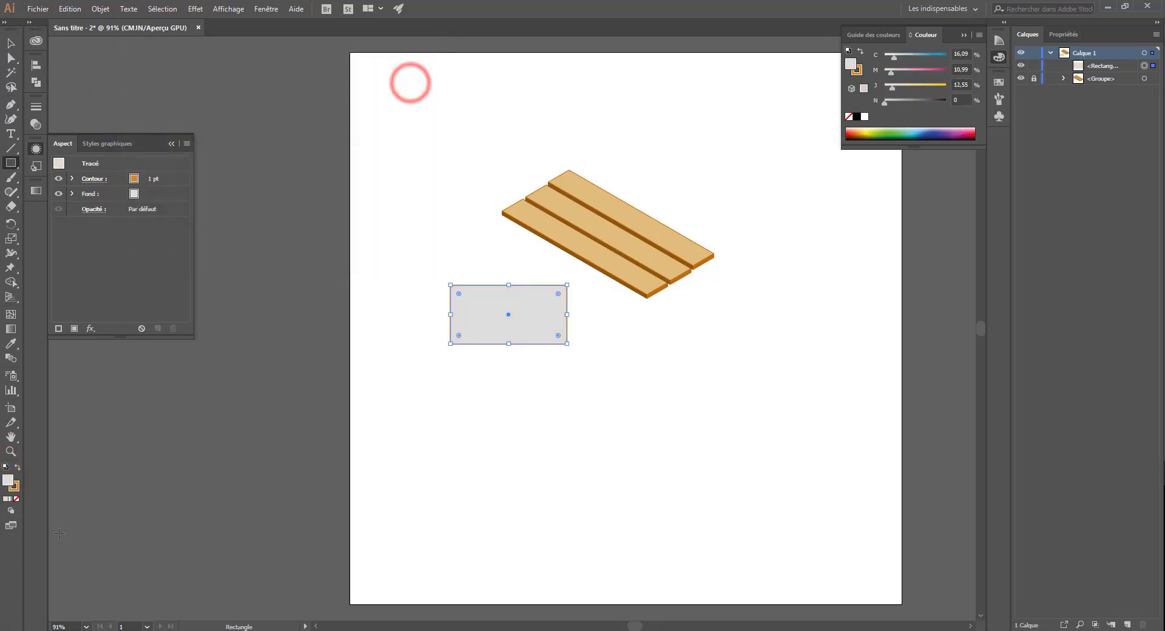
- Set the new rectangle's stroke to a medium grey of about C 45, M 35, J 35, N 15
{"action": "double_click", "coordinate": [16, 489]}
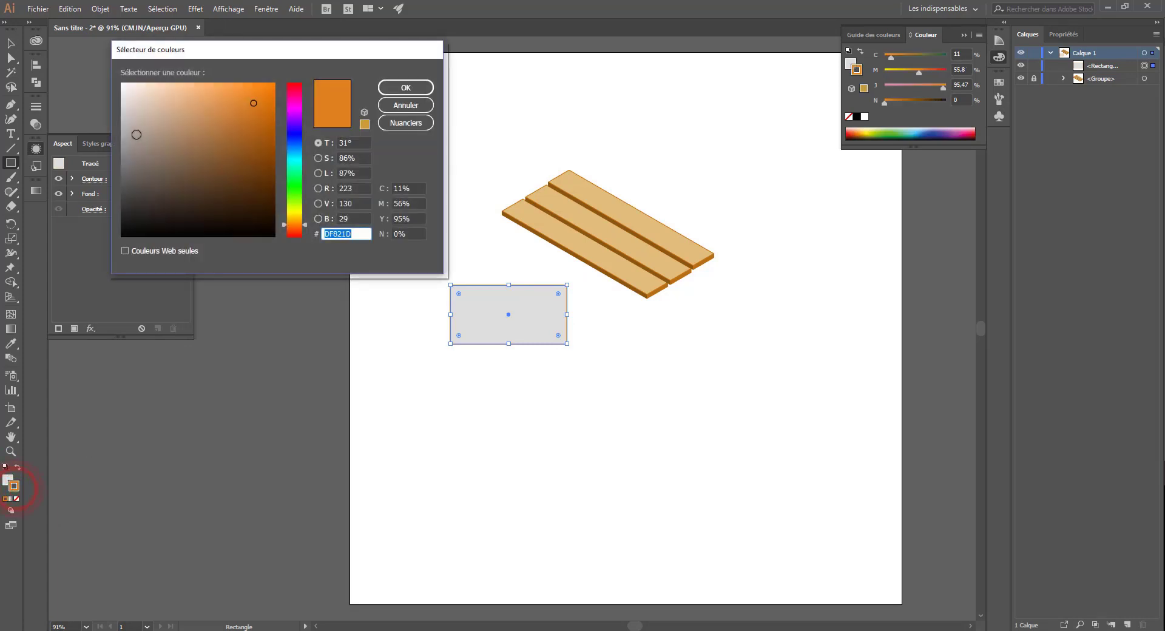
{"action": "left_click_drag", "start_coordinate": [137, 135], "coordinate": [121, 151]}
{"action": "left_click", "coordinate": [405, 87]}
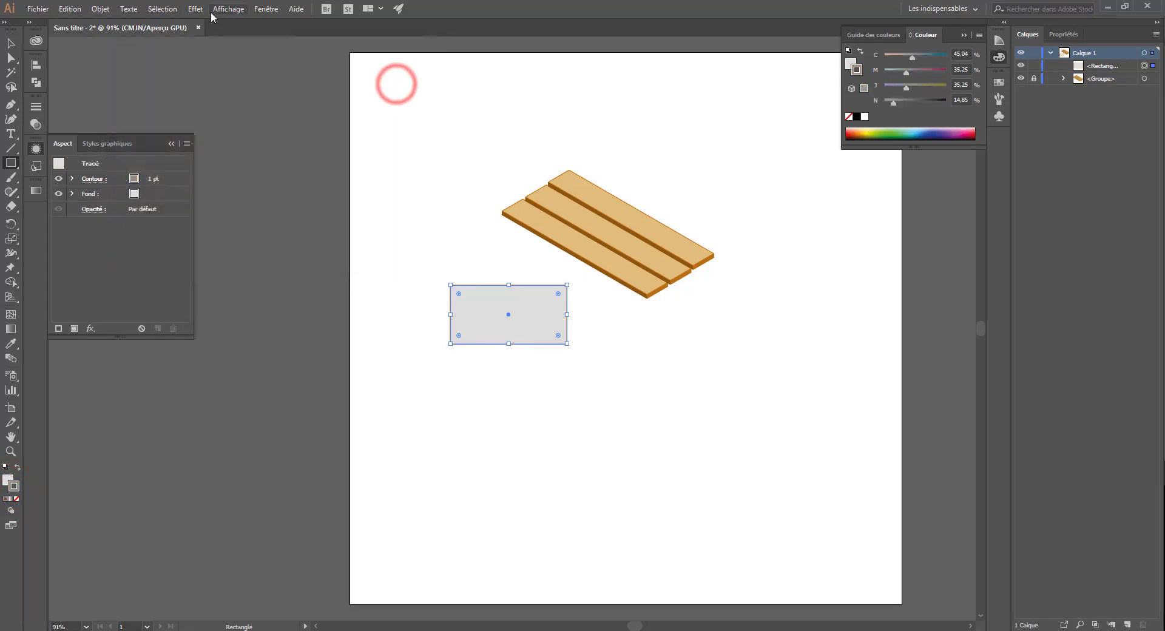
- Start a 3D Extrude & Bevel effect on the grey rectangle with the Isométrique gauche position and preview enabled
{"action": "left_click", "coordinate": [195, 8]}
{"action": "left_click", "coordinate": [200, 78]}
{"action": "left_click", "coordinate": [429, 80]}
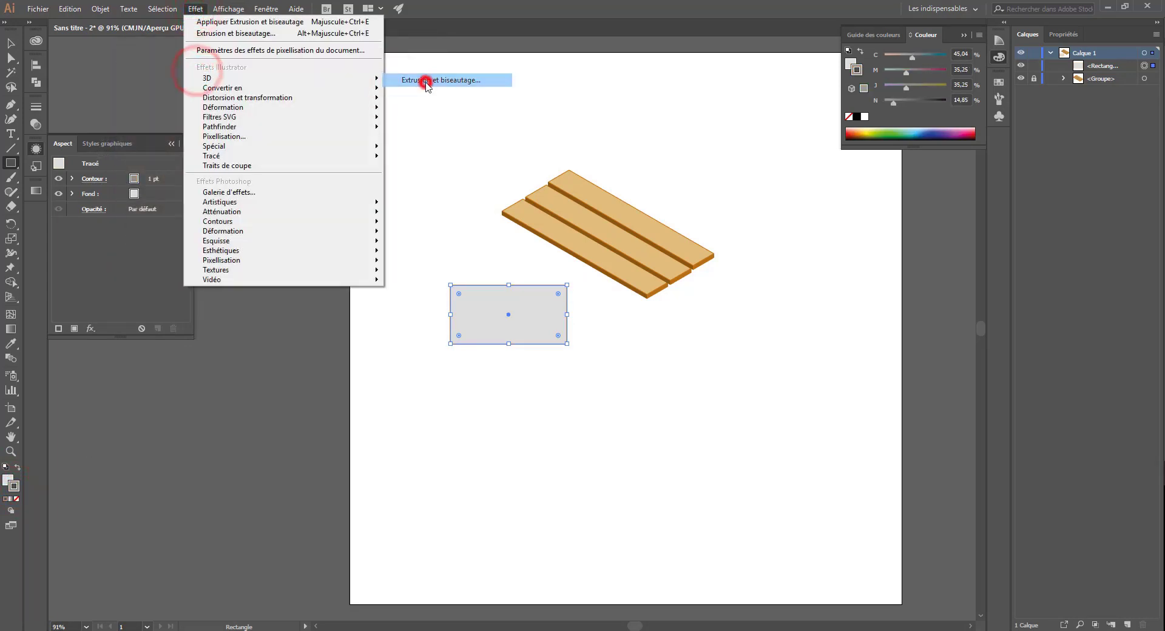
{"action": "left_click", "coordinate": [825, 157]}
{"action": "left_click", "coordinate": [785, 356]}
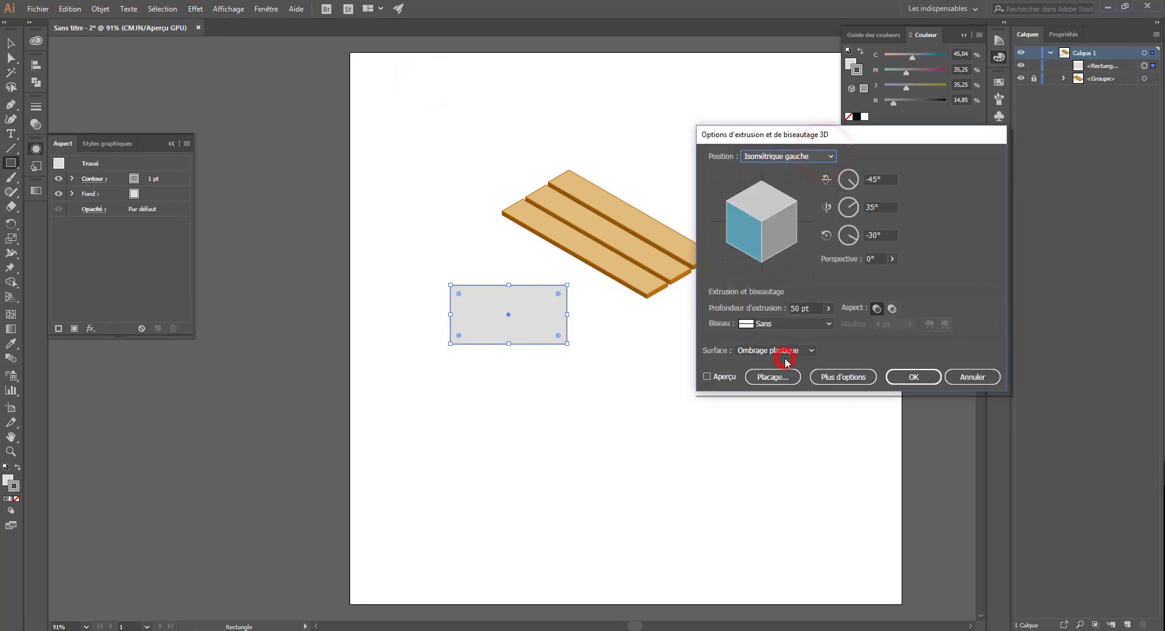
{"action": "left_click", "coordinate": [707, 377]}
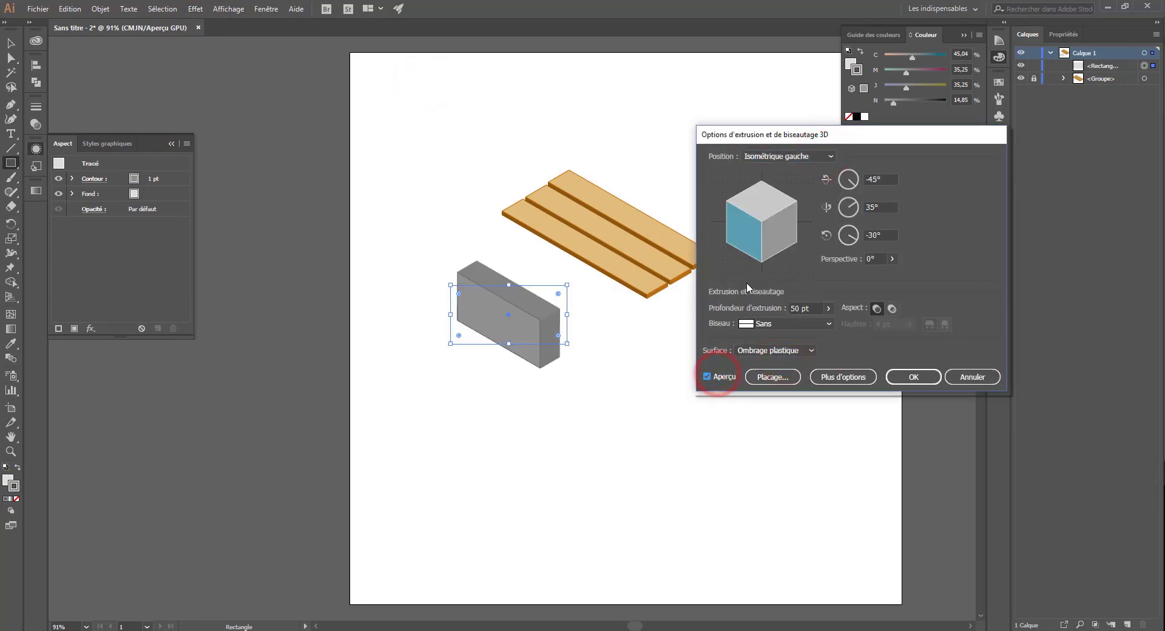
- Apply the grey rectangle's 3D extrusion with the Isométrique droit position and a depth of 11 pt
{"action": "left_click", "coordinate": [824, 155]}
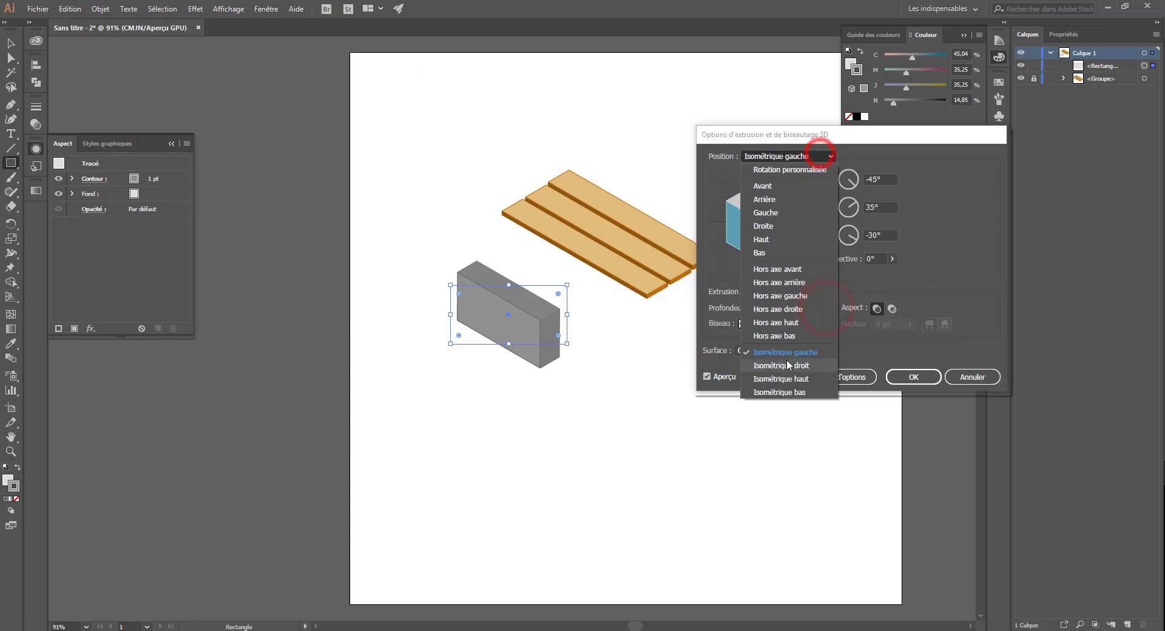
{"action": "left_click", "coordinate": [787, 361]}
{"action": "left_click", "coordinate": [829, 308]}
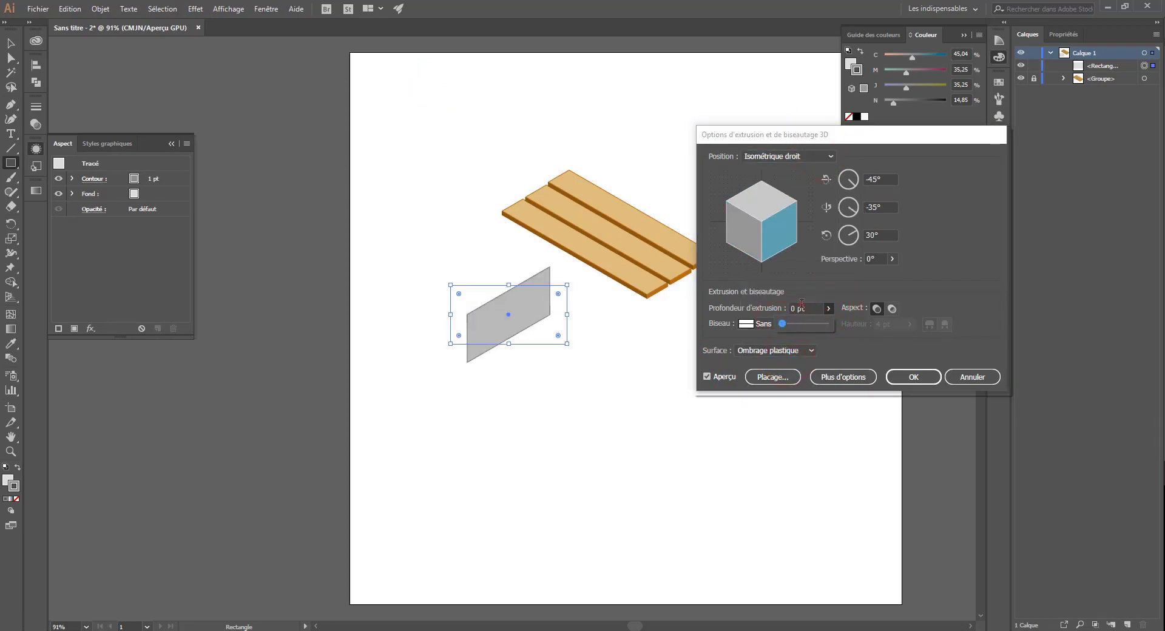
{"action": "left_click", "coordinate": [802, 304]}
{"action": "key", "text": "Up"}
{"action": "key", "text": "Up"}
{"action": "key", "text": "Up"}
{"action": "key", "text": "Up"}
{"action": "key", "text": "Up"}
{"action": "key", "text": "Up"}
{"action": "key", "text": "Up"}
{"action": "key", "text": "Up"}
{"action": "key", "text": "Up"}
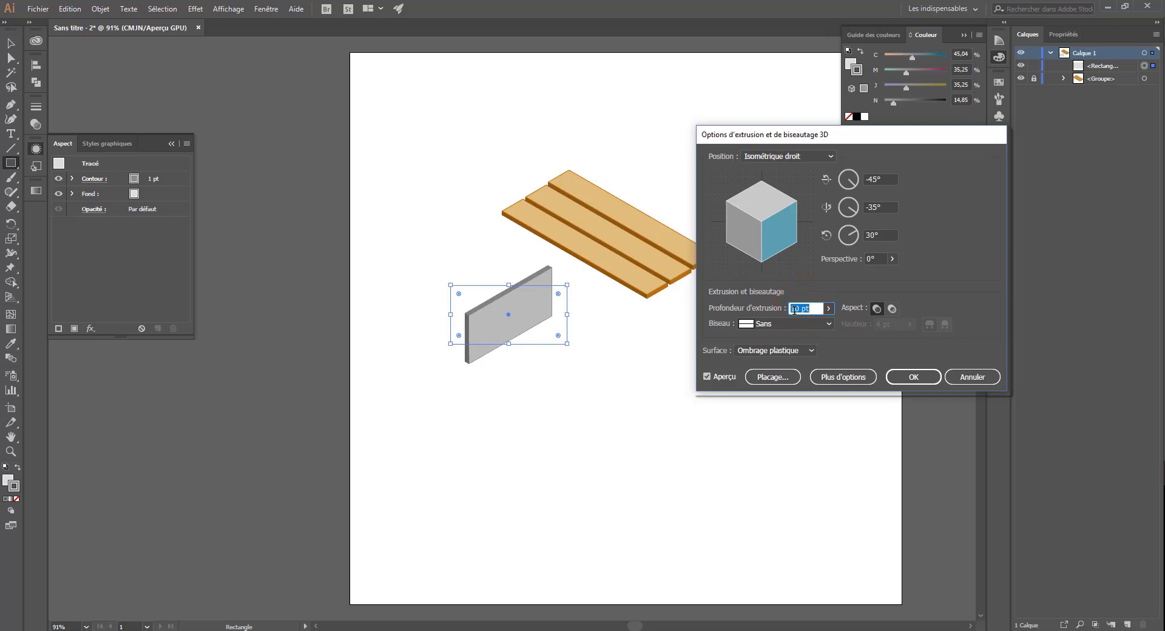
{"action": "key", "text": "Up"}
{"action": "key", "text": "Up"}
{"action": "key", "text": "Up"}
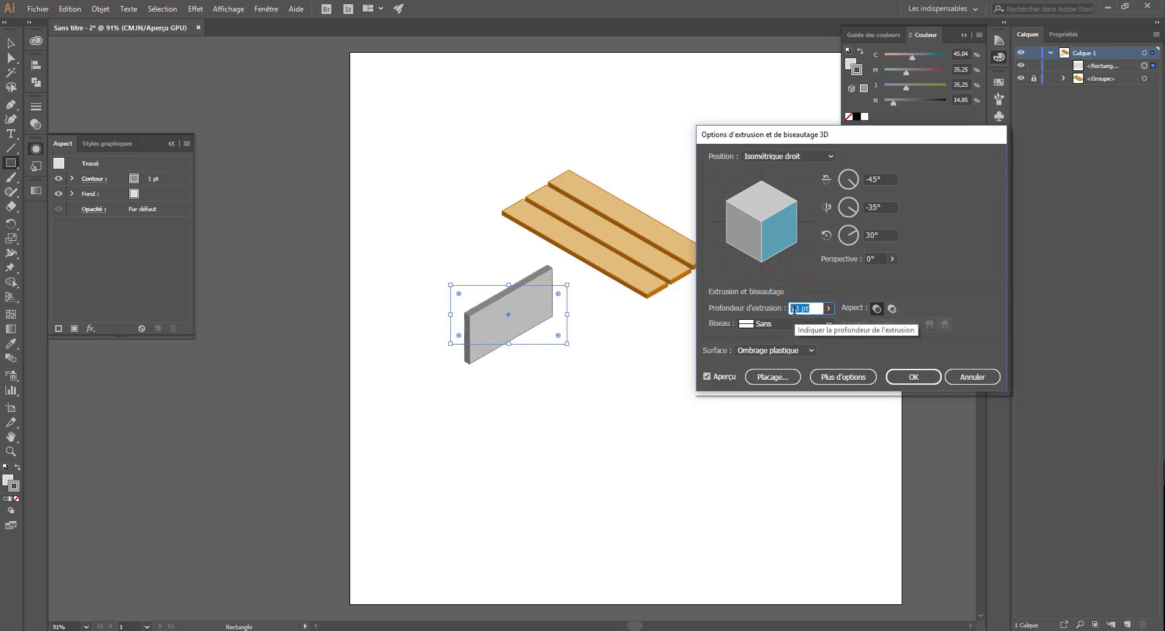
{"action": "left_click", "coordinate": [913, 376]}
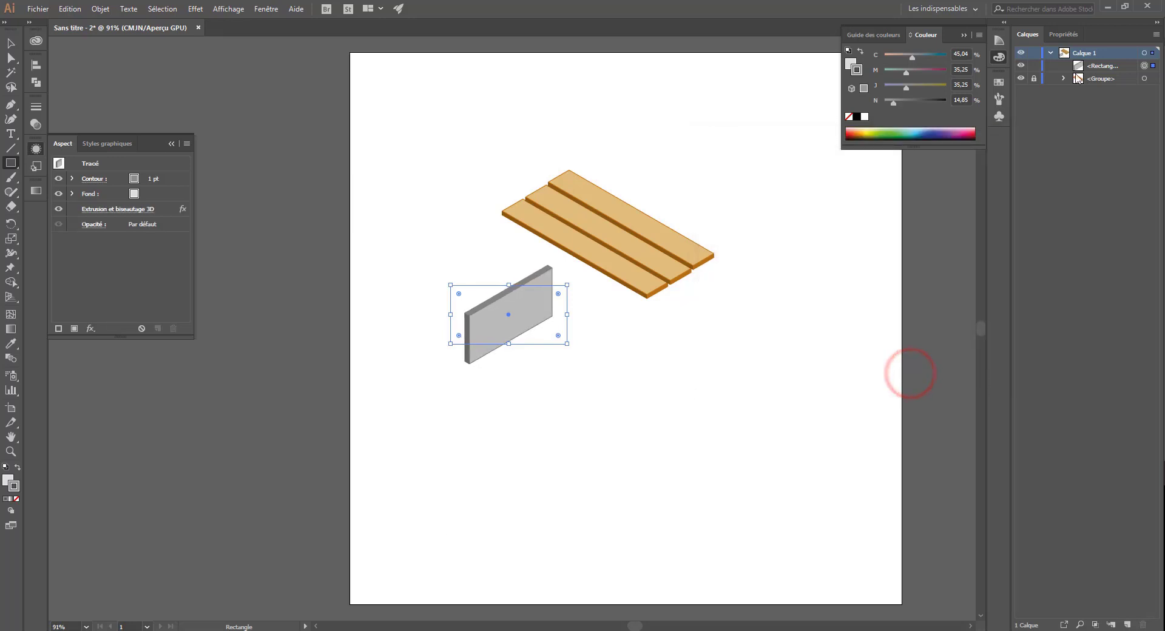
- Place the grey support behind the plank group in the stacking order and move it under the planks' left end
{"action": "left_click_drag", "start_coordinate": [1087, 69], "coordinate": [1103, 84]}
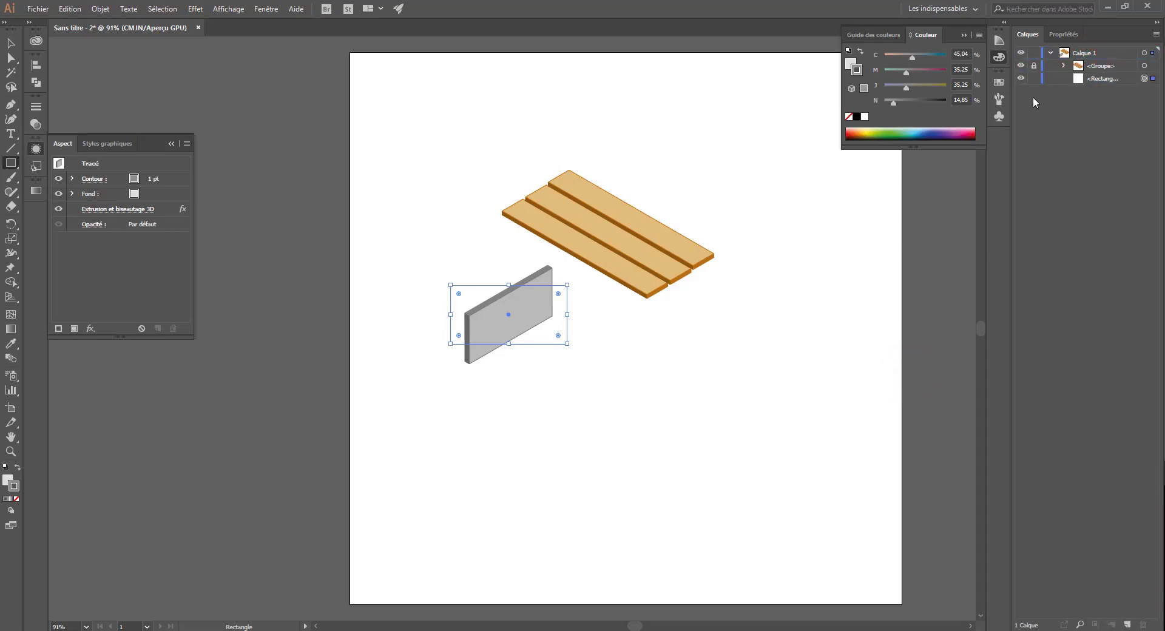
{"action": "left_click_drag", "start_coordinate": [530, 335], "coordinate": [540, 239]}
{"action": "key", "text": "ctrl+z"}
{"action": "left_click", "coordinate": [8, 47]}
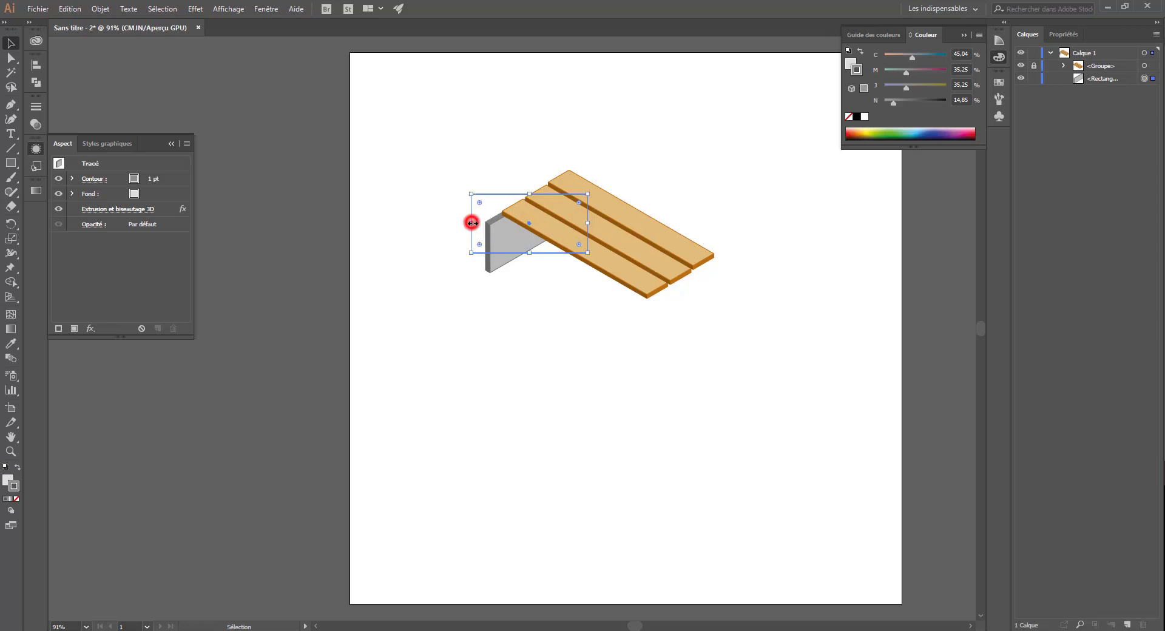
- Narrow the grey support and nudge it up and right until it fits flush beneath the planks' left end
{"action": "left_click_drag", "start_coordinate": [472, 224], "coordinate": [488, 222]}
{"action": "key", "text": "Down"}
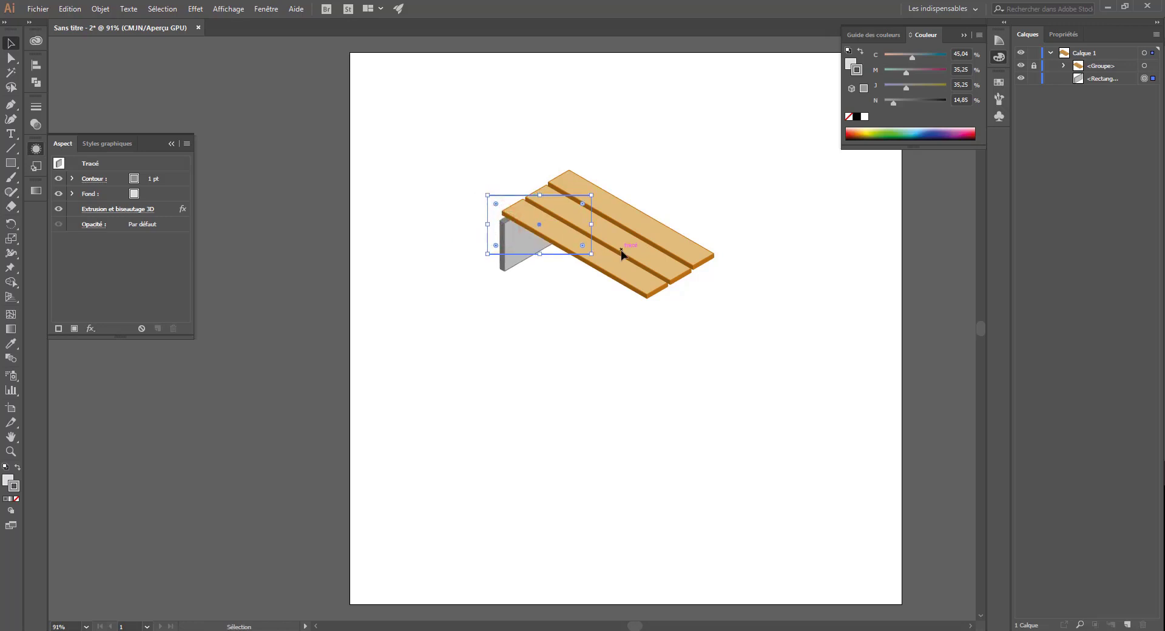
{"action": "key", "text": "shift+Up"}
{"action": "key", "text": "Right"}
{"action": "key", "text": "Right"}
{"action": "key", "text": "Right"}
{"action": "key", "text": "Right"}
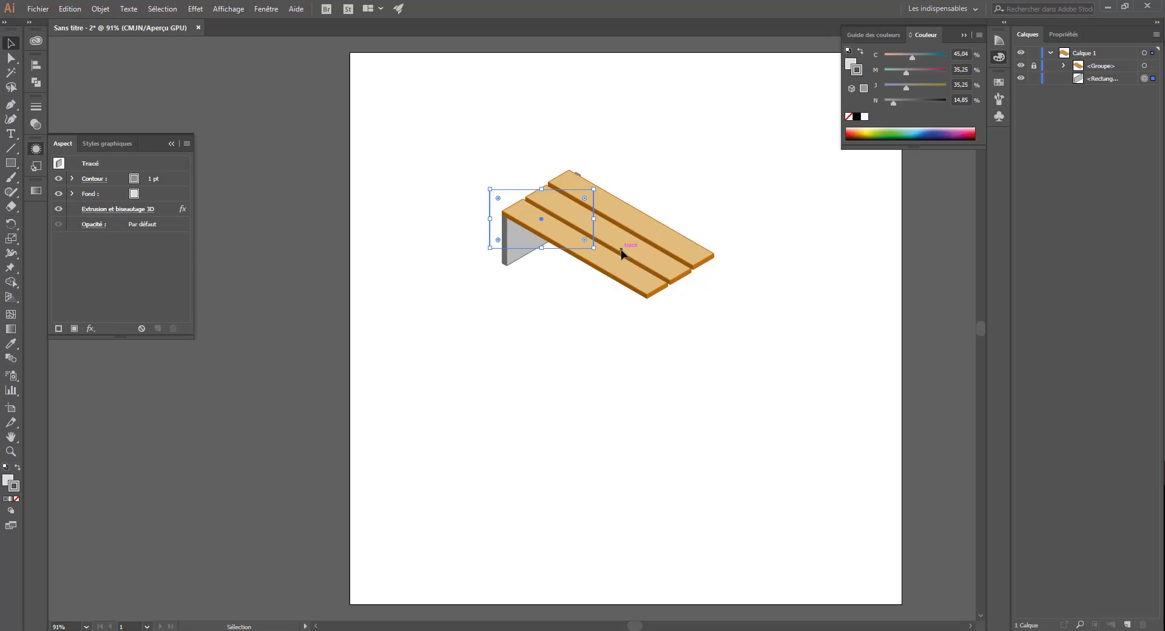
{"action": "key", "text": "Right"}
{"action": "left_click_drag", "start_coordinate": [595, 218], "coordinate": [589, 219]}
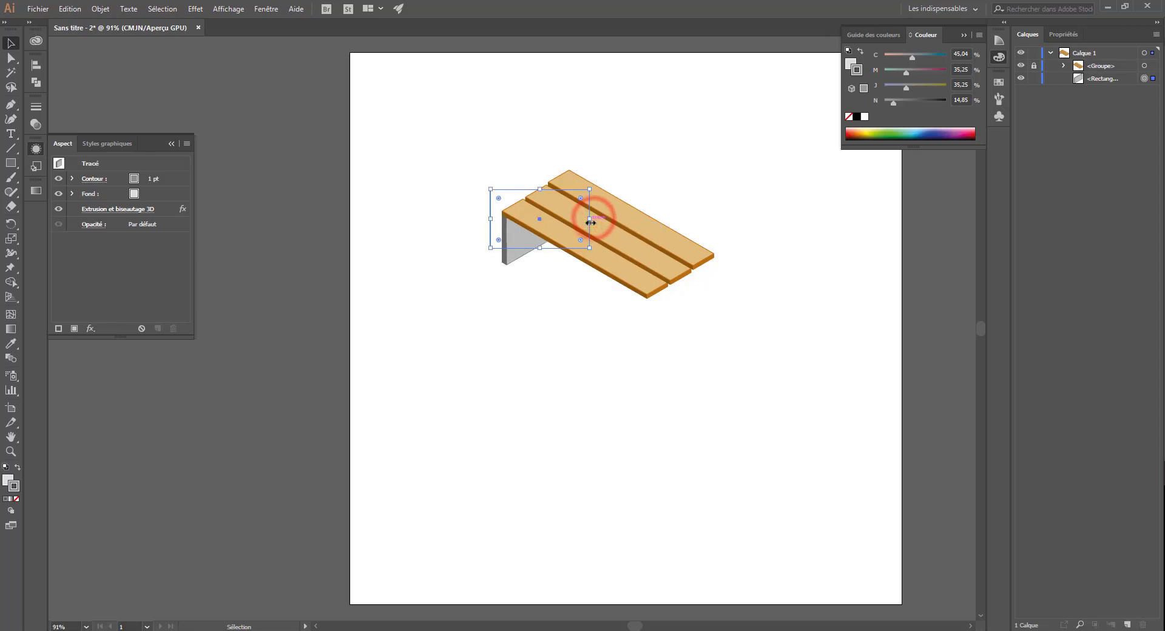
- Duplicate the support to the planks' right end and place the copy in front of the plank group
{"action": "left_click", "coordinate": [512, 247]}
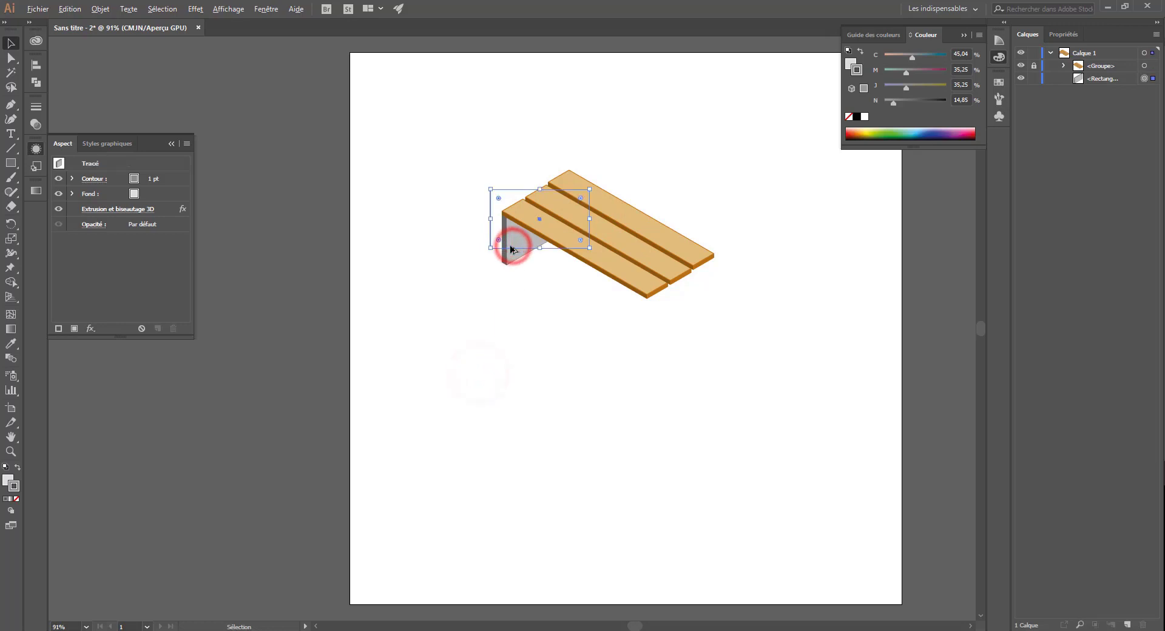
{"action": "left_click_drag", "start_coordinate": [542, 278], "coordinate": [654, 300]}
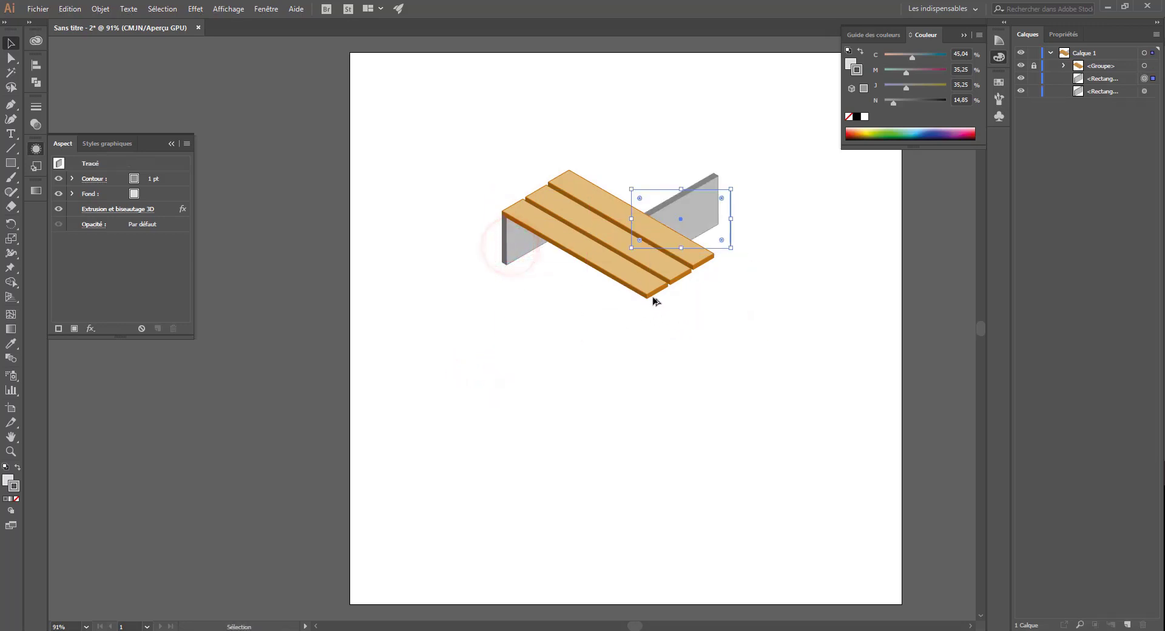
{"action": "left_click_drag", "start_coordinate": [691, 221], "coordinate": [689, 300]}
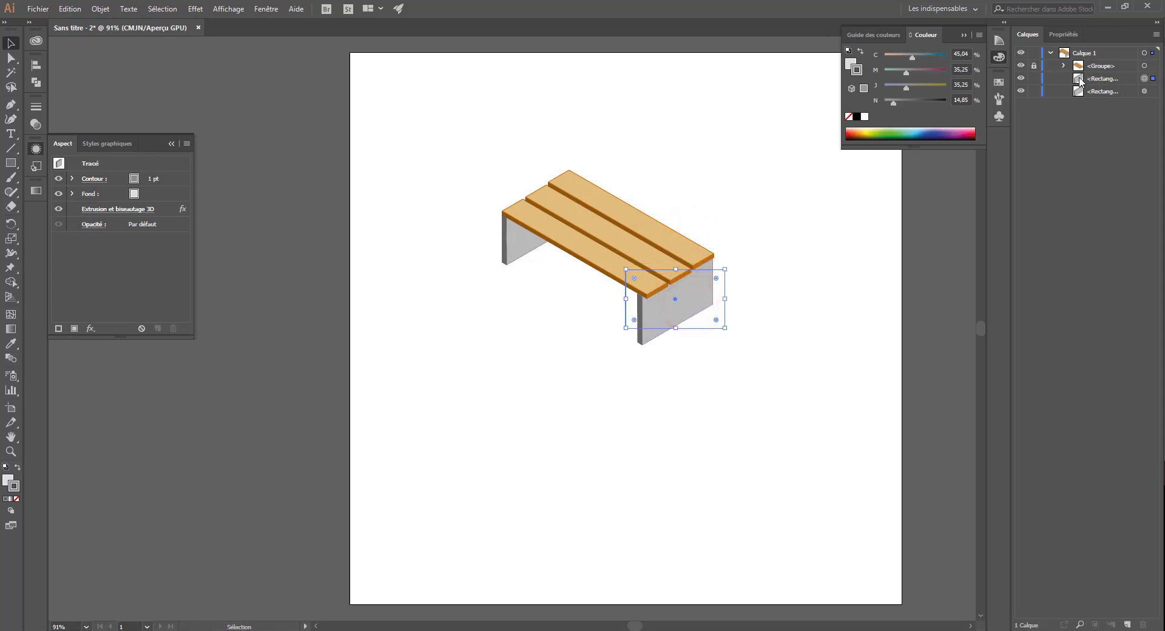
{"action": "left_click_drag", "start_coordinate": [1096, 76], "coordinate": [1095, 60]}
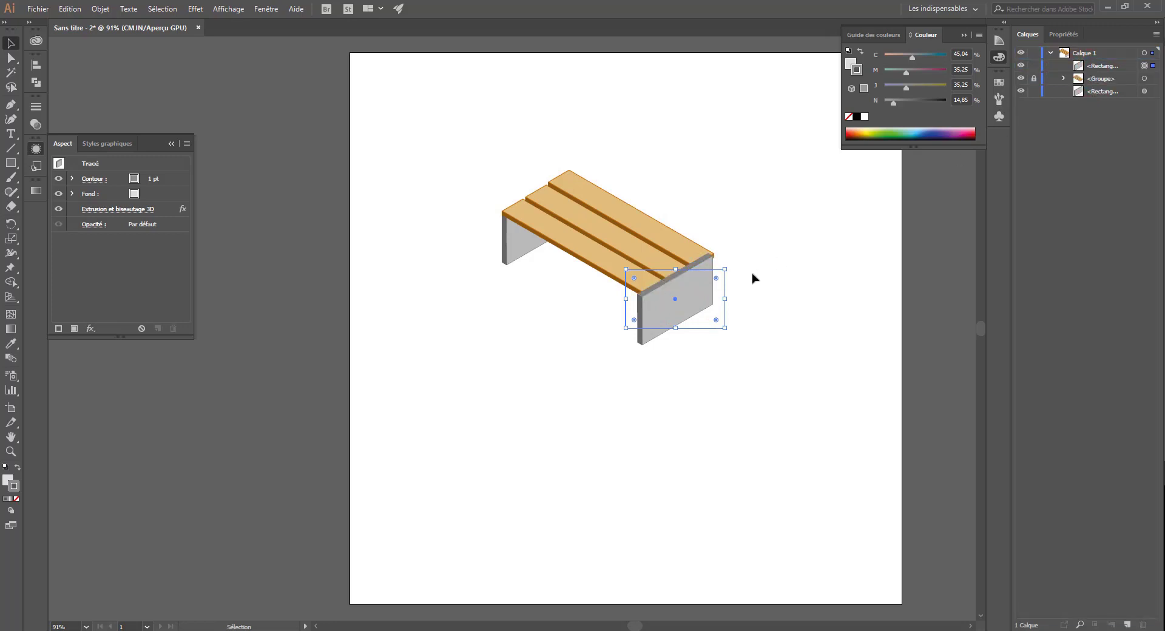
- Nudge the copied support right and down until its top edge lines up with the planks' right end
{"action": "key", "text": "shift+Right"}
{"action": "key", "text": "shift+Down"}
{"action": "key", "text": "Up"}
{"action": "key", "text": "Up"}
{"action": "key", "text": "Up"}
{"action": "key", "text": "Up"}
{"action": "key", "text": "Up"}
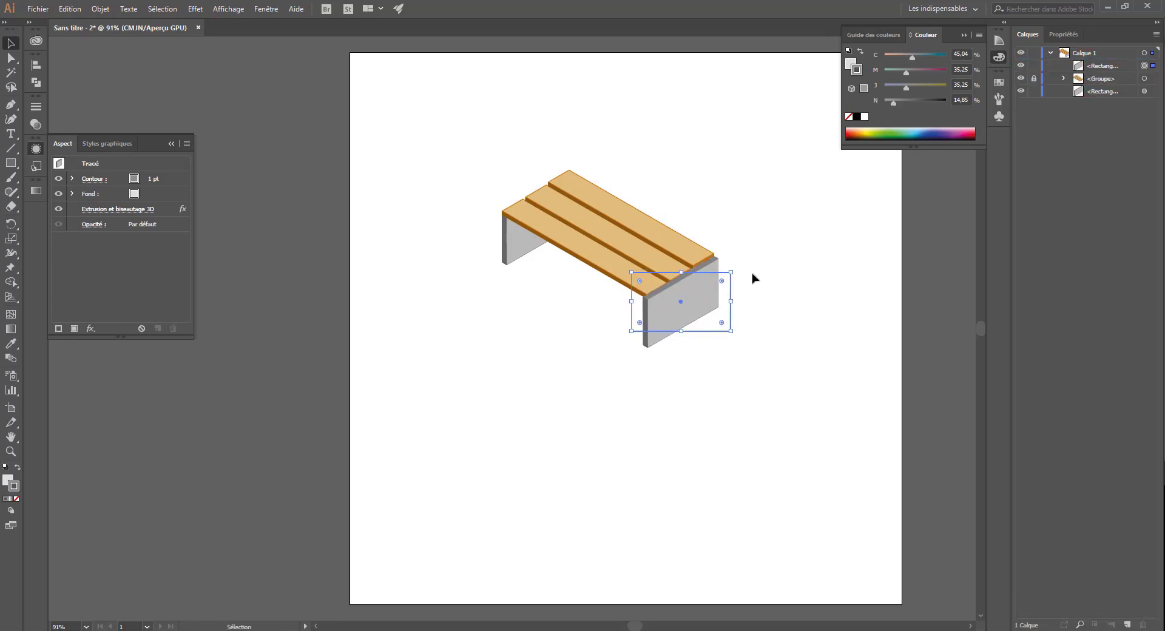
{"action": "key", "text": "Up"}
{"action": "key", "text": "Up"}
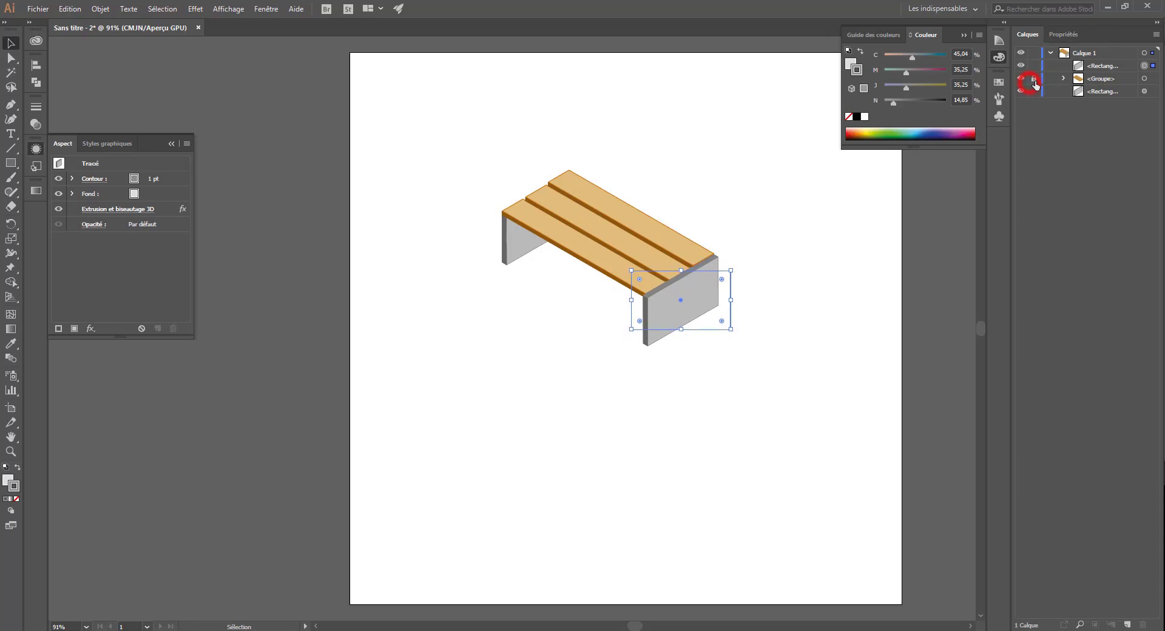
- Unlock the plank group and nudge the front plank's outer edge outward to align it with the right support's corner
{"action": "left_click", "coordinate": [11, 58]}
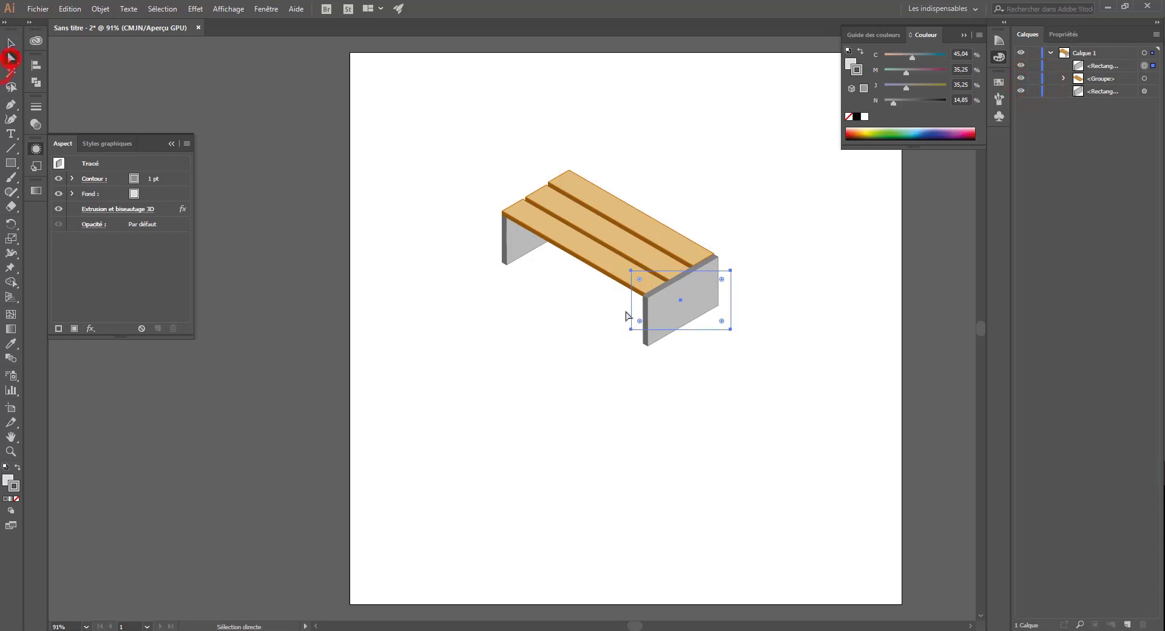
{"action": "left_click", "coordinate": [625, 271]}
{"action": "left_click", "coordinate": [637, 287]}
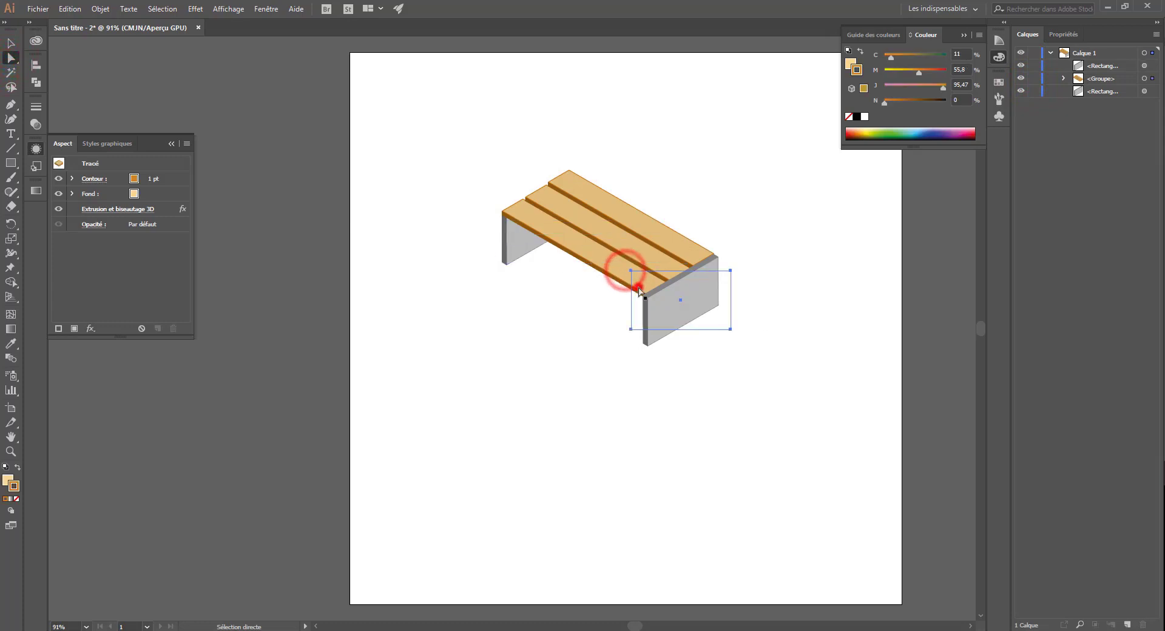
{"action": "left_click", "coordinate": [601, 265]}
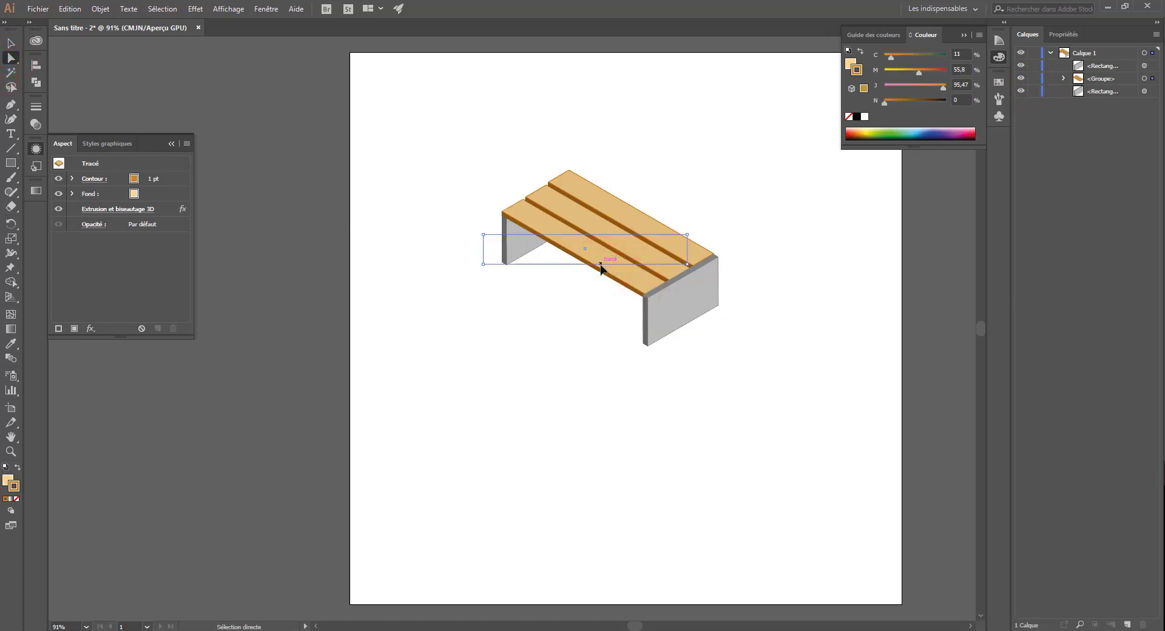
{"action": "key", "text": "Up"}
{"action": "key", "text": "Up"}
{"action": "key", "text": "Up"}
{"action": "key", "text": "Up"}
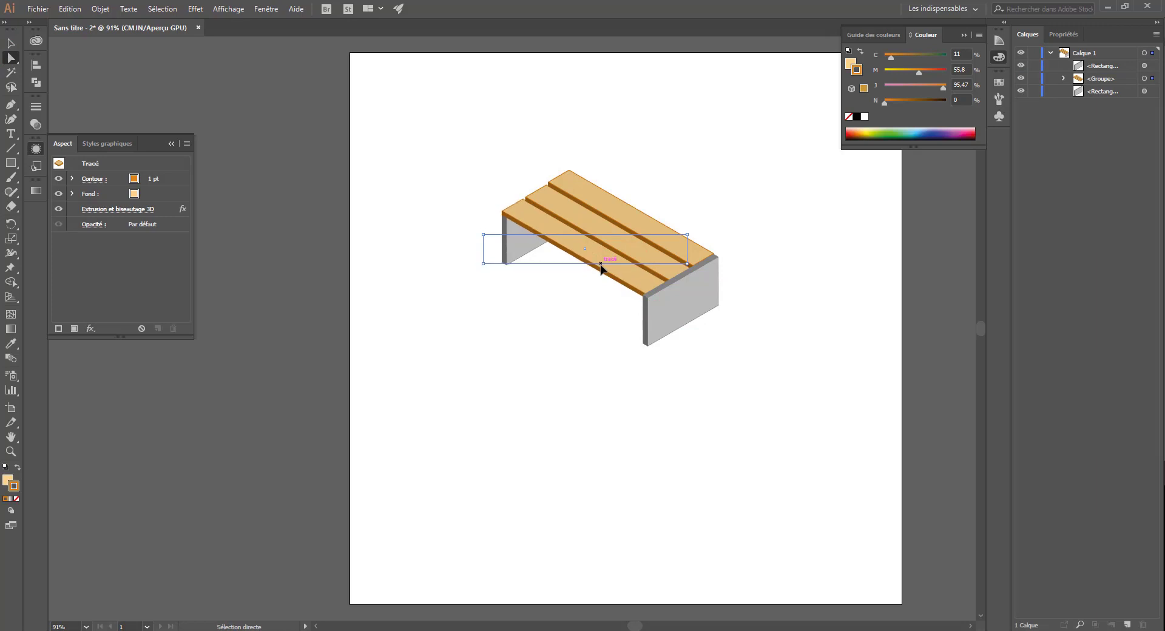
{"action": "key", "text": "Down"}
{"action": "key", "text": "Down"}
{"action": "key", "text": "Down"}
{"action": "key", "text": "Down"}
{"action": "key", "text": "Down"}
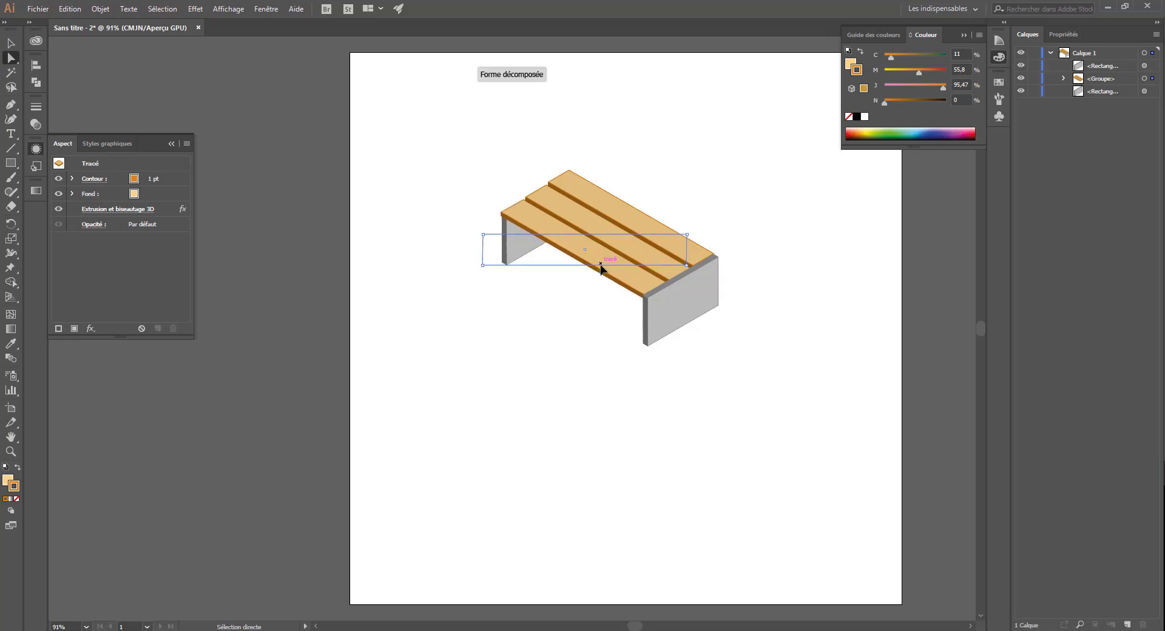
{"action": "key", "text": "Down"}
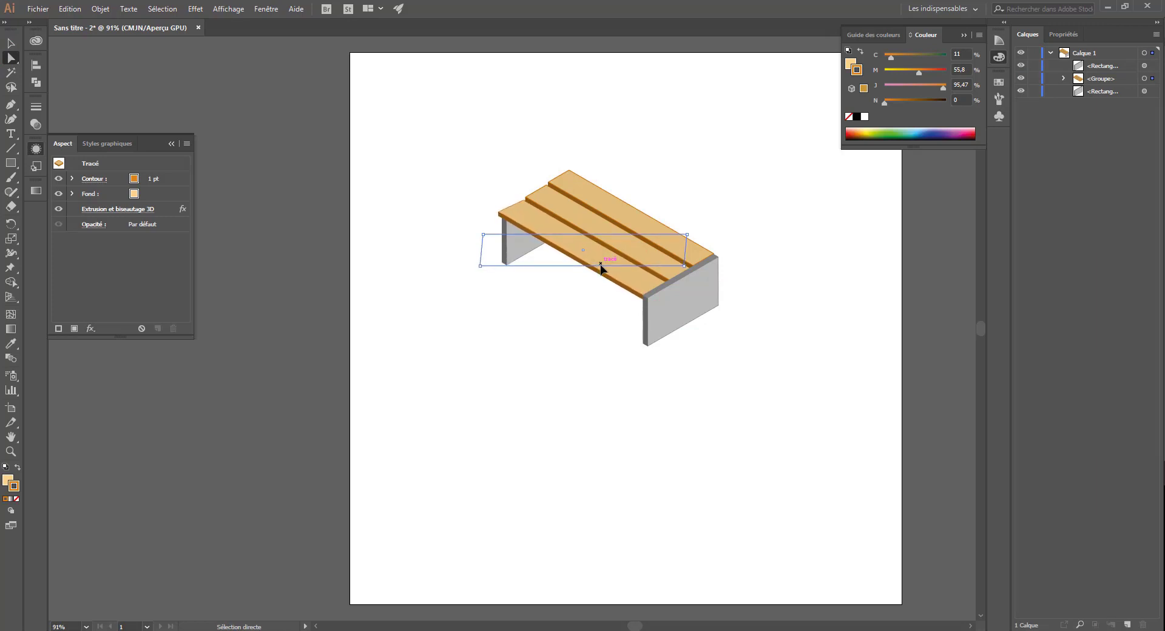
{"action": "key", "text": "Down"}
- Lock the plank group again and nudge the left support slightly left beneath the front plank's corner
{"action": "left_click", "coordinate": [512, 241]}
{"action": "left_click", "coordinate": [500, 256]}
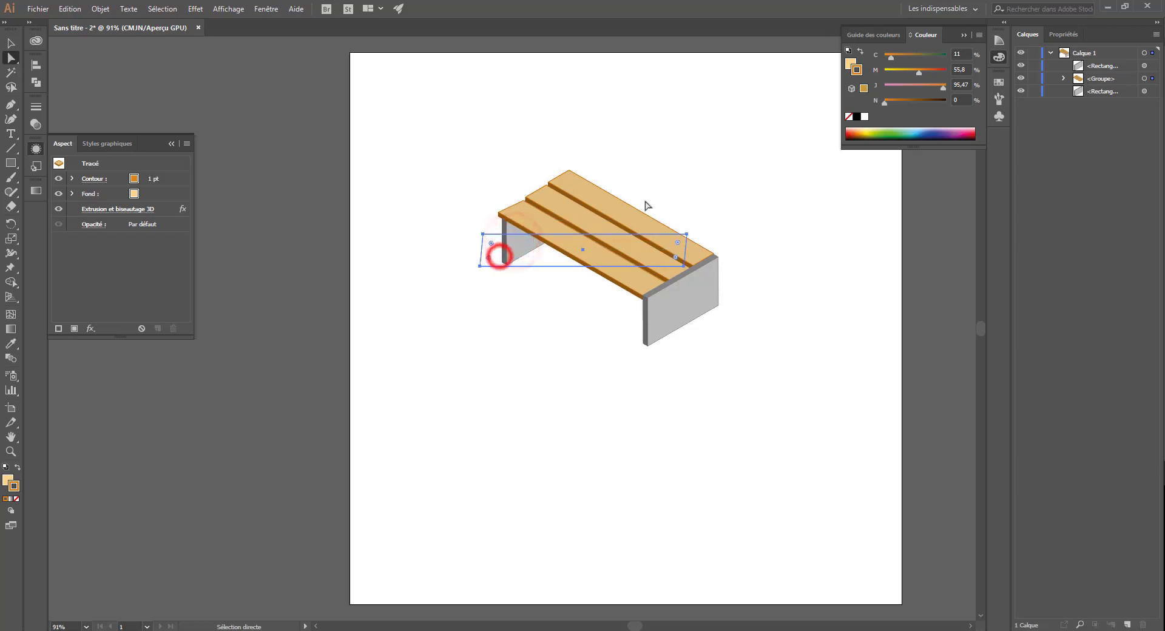
{"action": "left_click", "coordinate": [1034, 78]}
{"action": "left_click", "coordinate": [511, 254]}
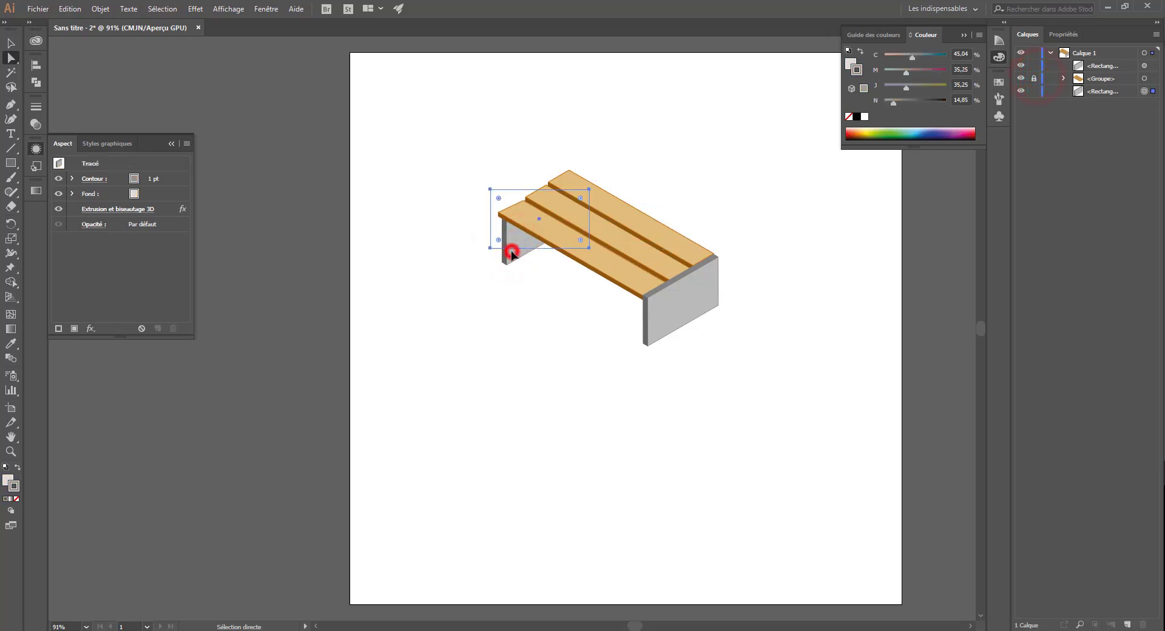
{"action": "key", "text": "Left"}
{"action": "left_click", "coordinate": [679, 312]}
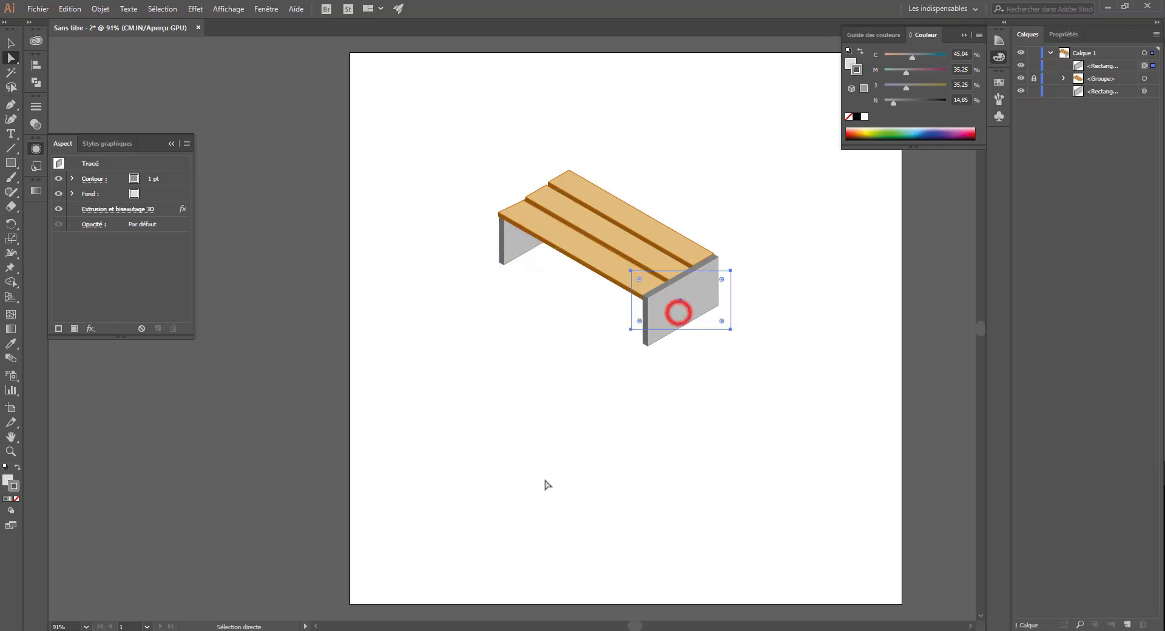
{"action": "left_click", "coordinate": [690, 383]}
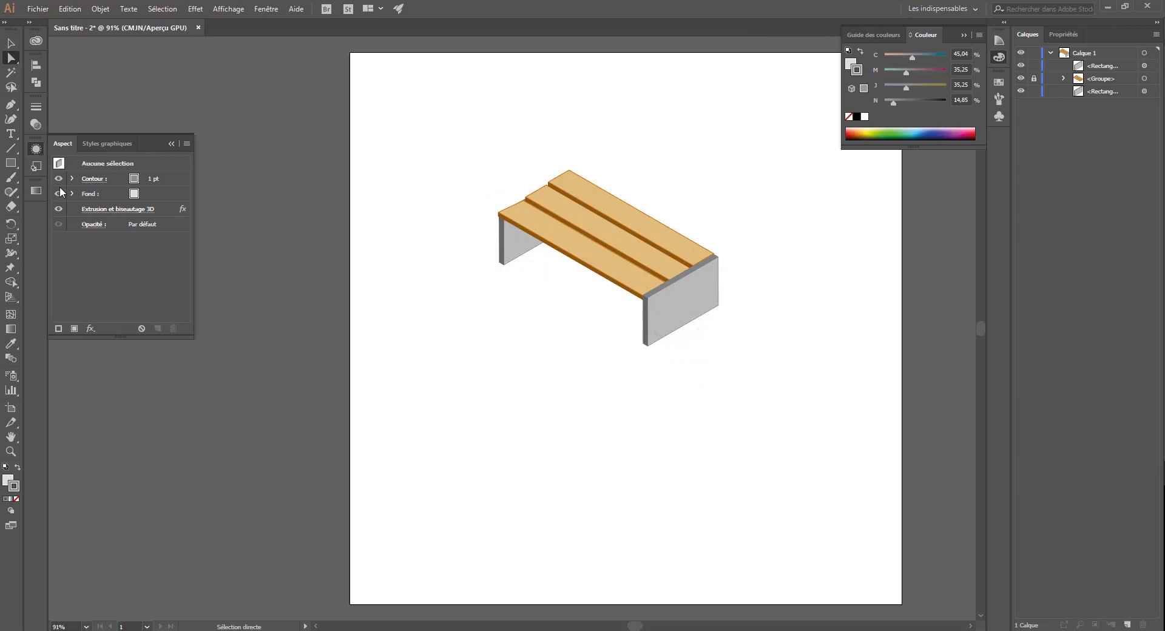
- Draw a large rectangle, then reduce it to a landscape shape and position it over the bench
{"action": "left_click", "coordinate": [11, 162]}
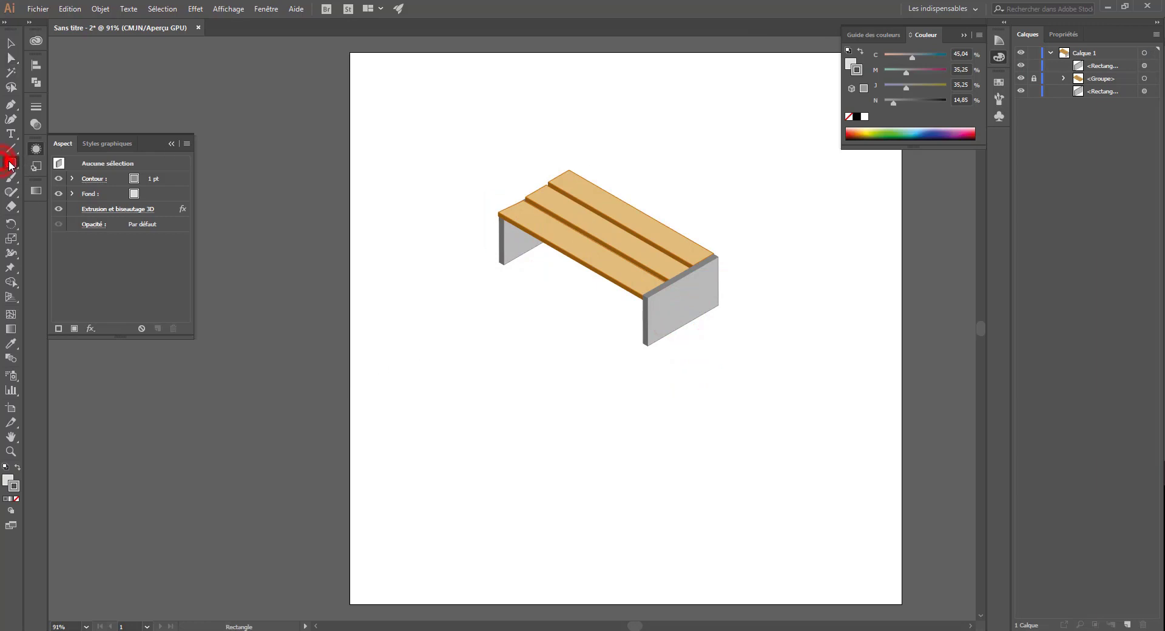
{"action": "left_click_drag", "start_coordinate": [416, 239], "coordinate": [743, 368]}
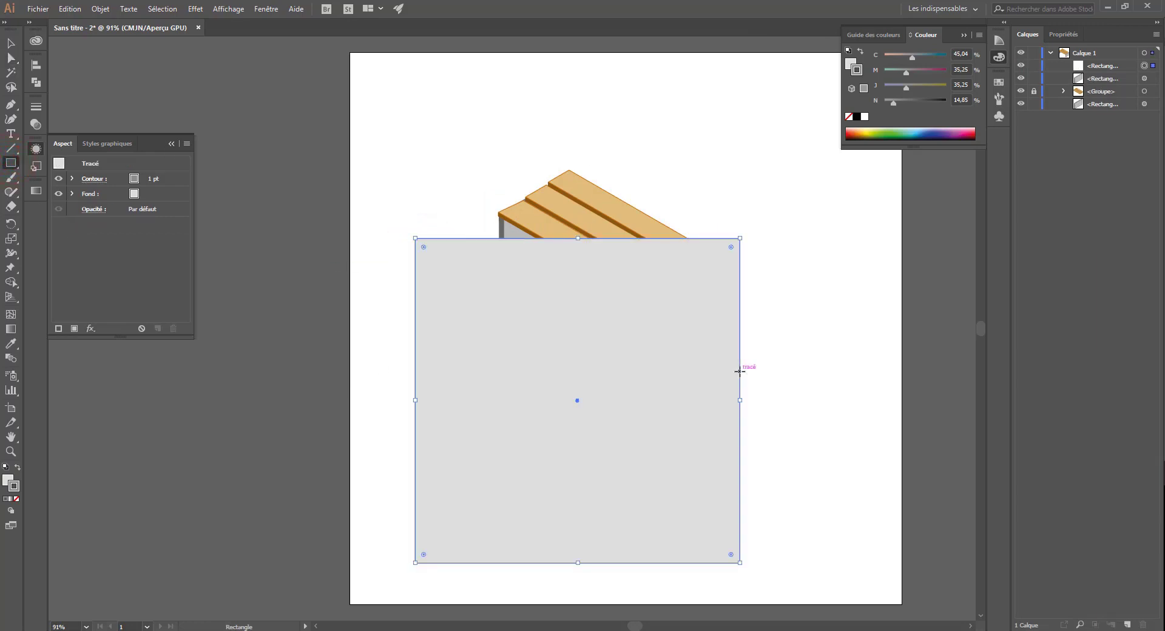
{"action": "left_click", "coordinate": [11, 42]}
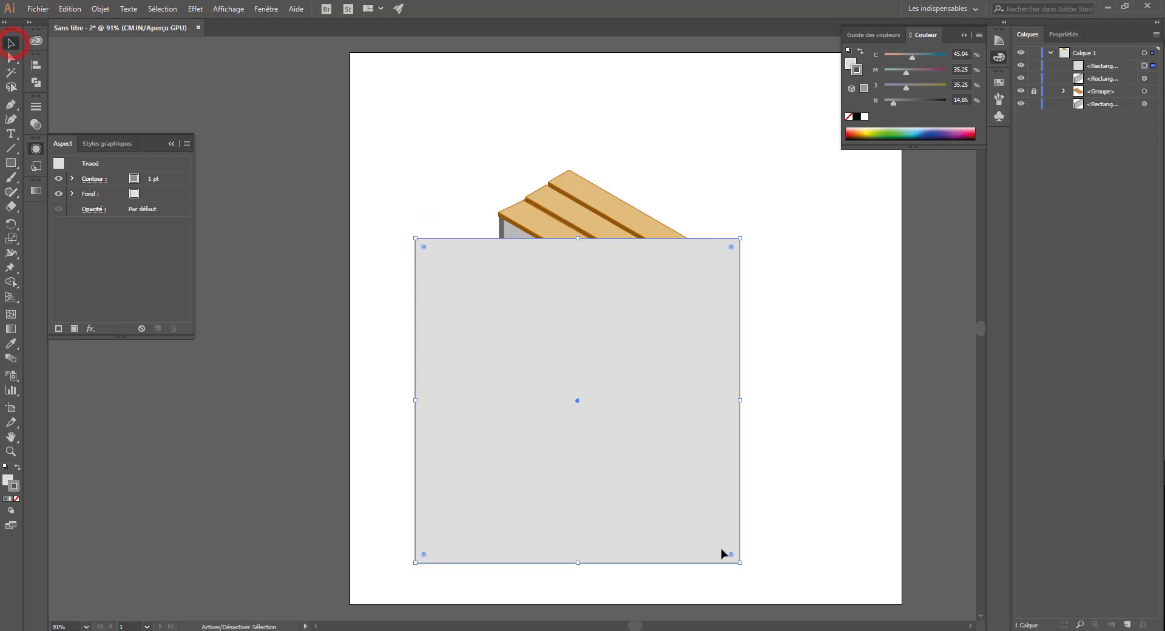
{"action": "left_click_drag", "start_coordinate": [740, 564], "coordinate": [647, 366]}
{"action": "left_click_drag", "start_coordinate": [517, 292], "coordinate": [582, 297]}
- Give the new rectangle a dark grey fill with the light grey stroke and place it behind all bench parts
{"action": "left_click", "coordinate": [926, 102]}
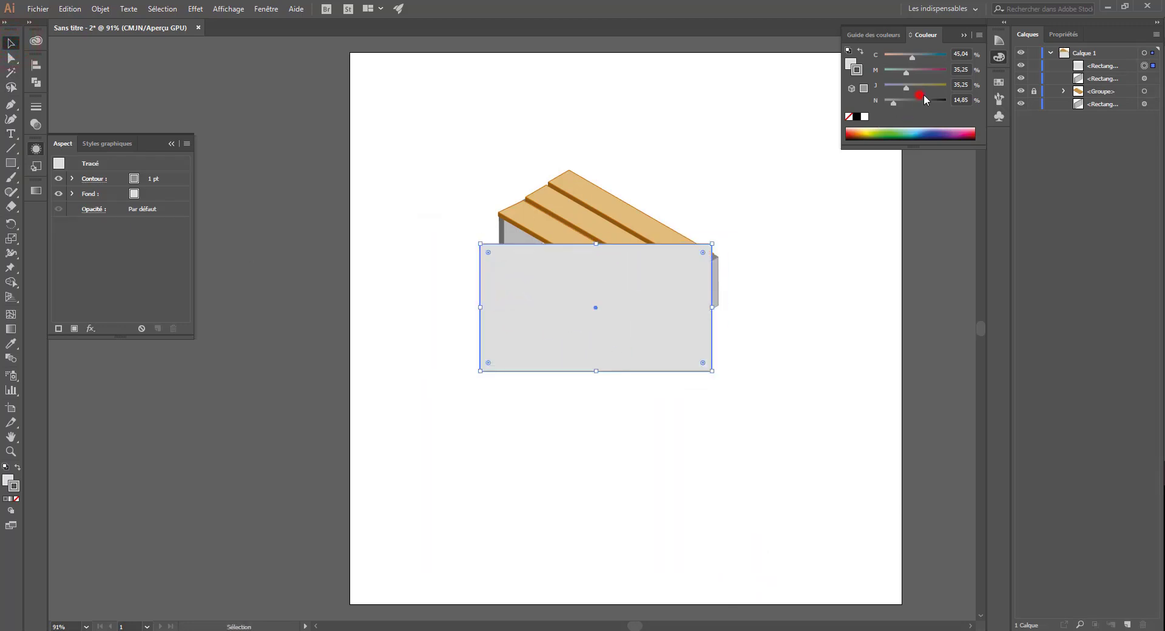
{"action": "left_click", "coordinate": [17, 468]}
{"action": "left_click_drag", "start_coordinate": [1102, 71], "coordinate": [1105, 111]}
- Apply a 3D Extrude & Bevel effect to the dark rectangle with the Isométrique haut position and 0 pt extrusion depth
{"action": "left_click", "coordinate": [228, 9]}
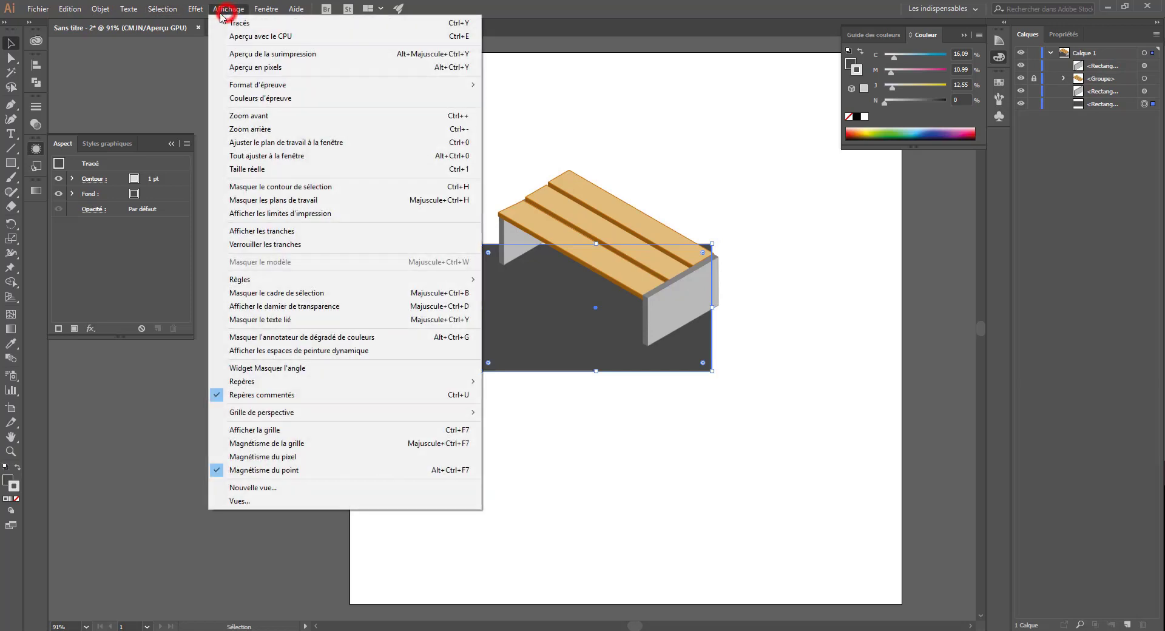
{"action": "mouse_move", "coordinate": [192, 11]}
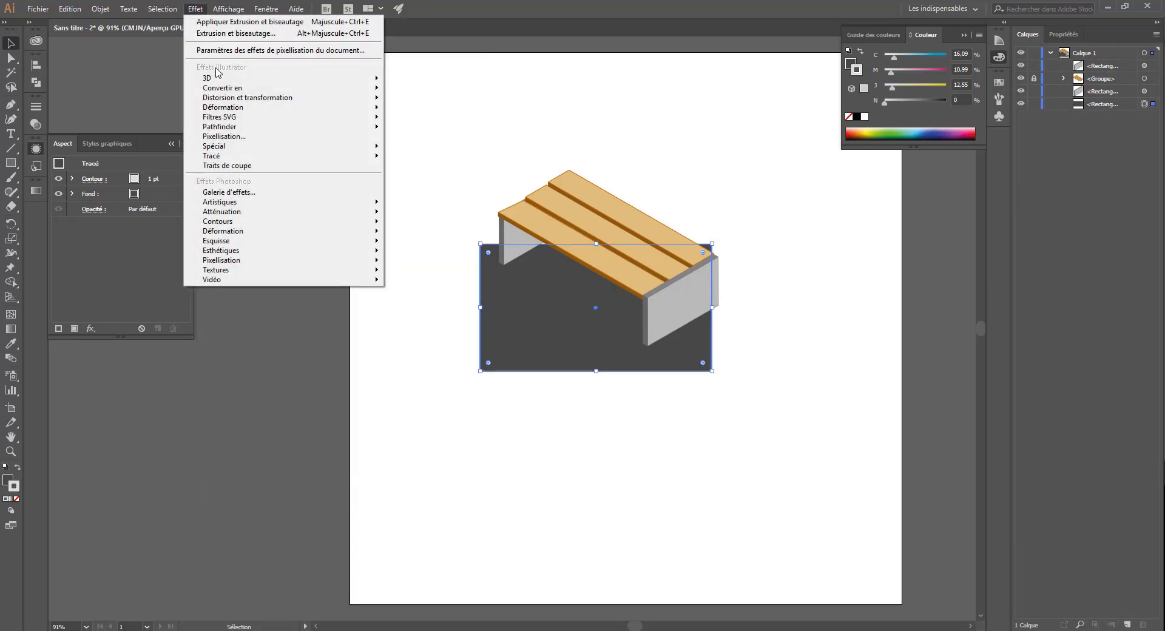
{"action": "left_click", "coordinate": [207, 77]}
{"action": "left_click", "coordinate": [414, 80]}
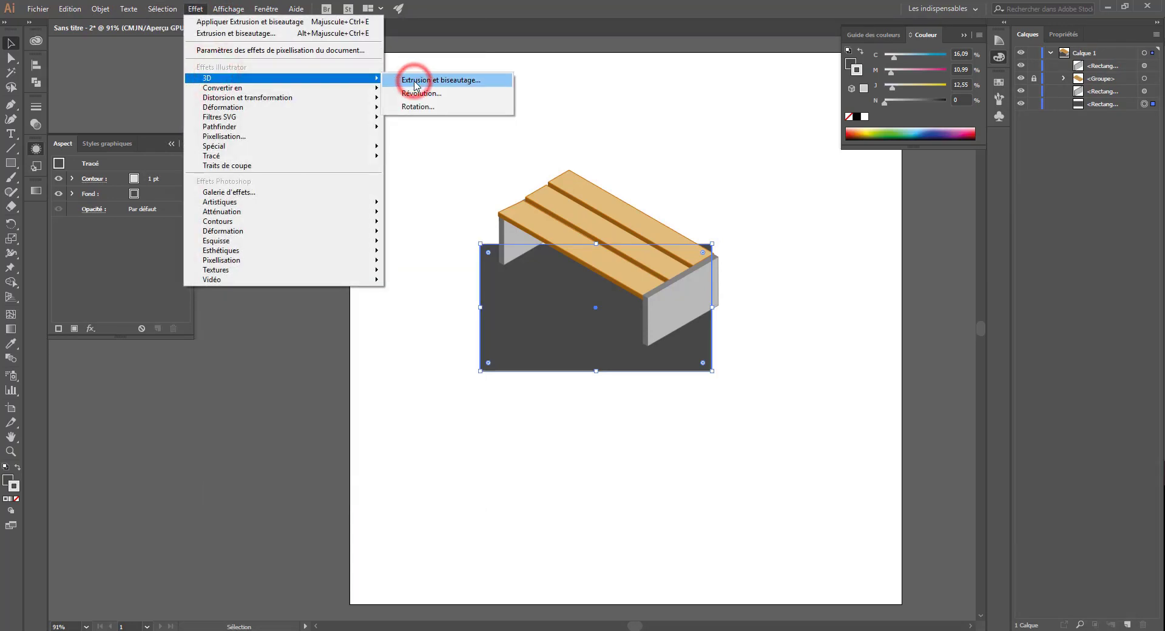
{"action": "left_click", "coordinate": [829, 308]}
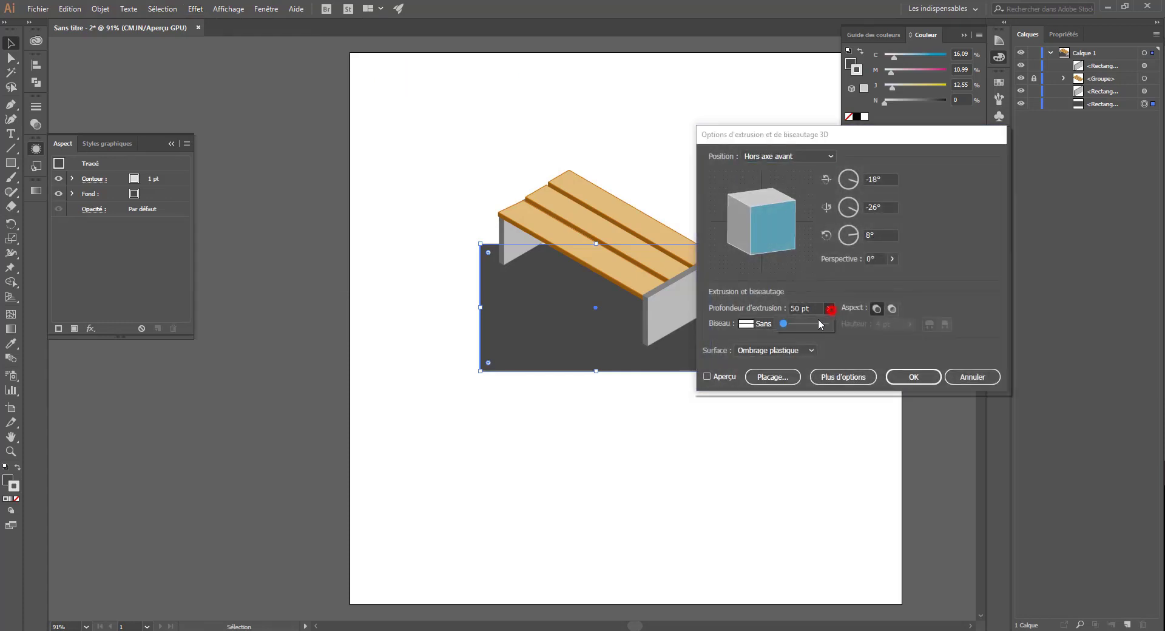
{"action": "left_click", "coordinate": [788, 156]}
{"action": "left_click", "coordinate": [795, 156]}
{"action": "left_click", "coordinate": [773, 364]}
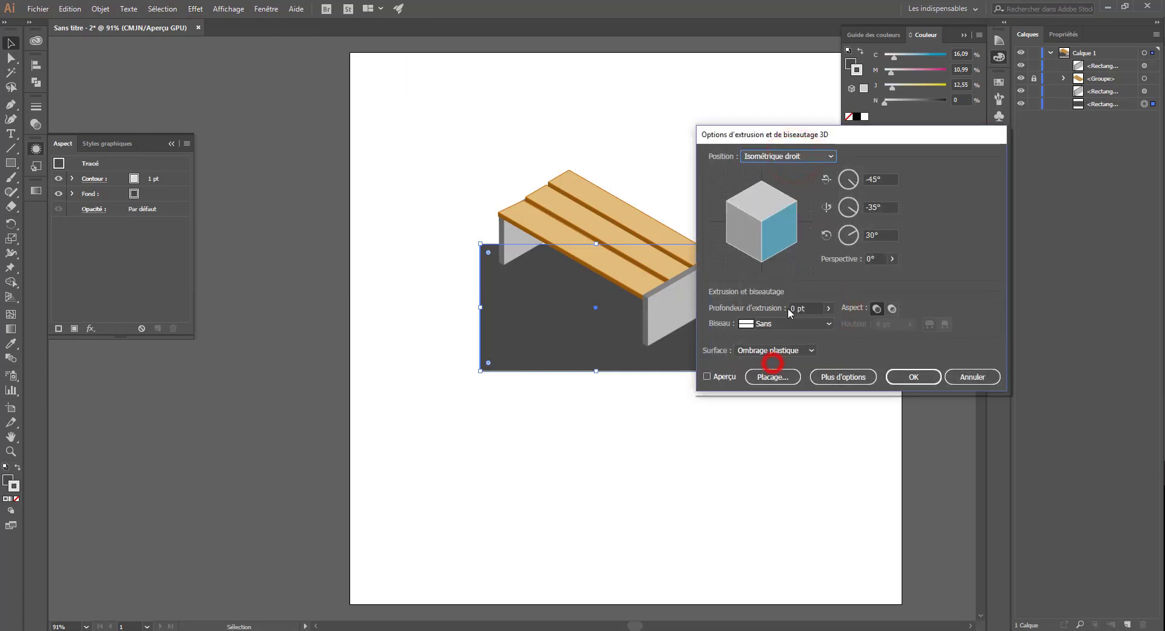
{"action": "left_click", "coordinate": [718, 377]}
{"action": "left_click", "coordinate": [778, 156]}
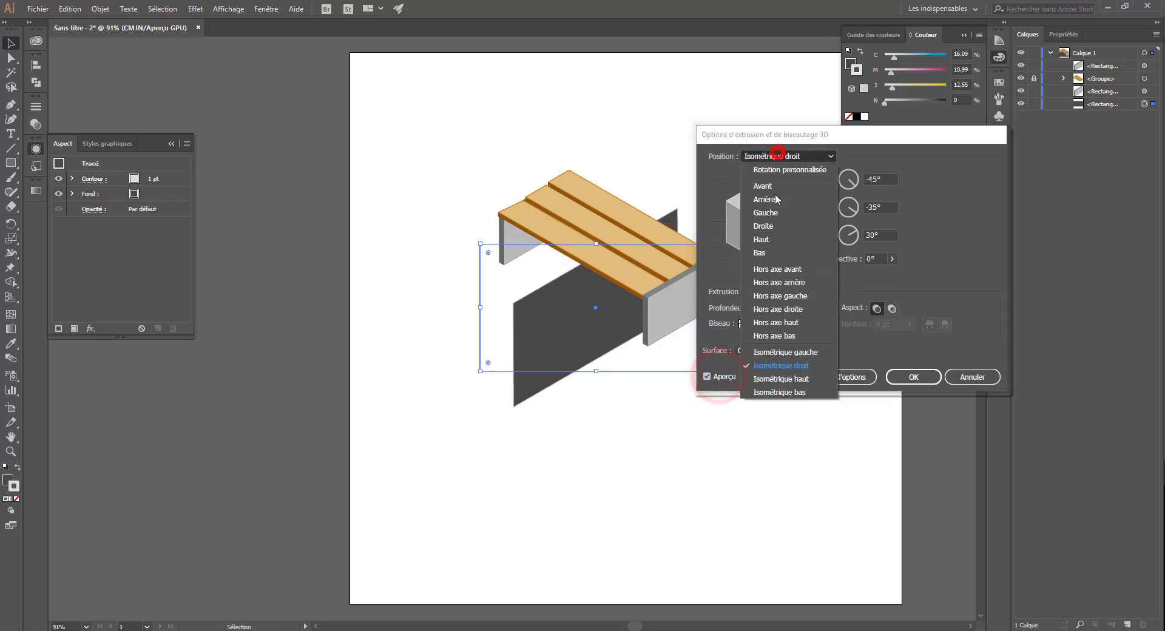
{"action": "left_click", "coordinate": [789, 378]}
{"action": "left_click", "coordinate": [921, 375]}
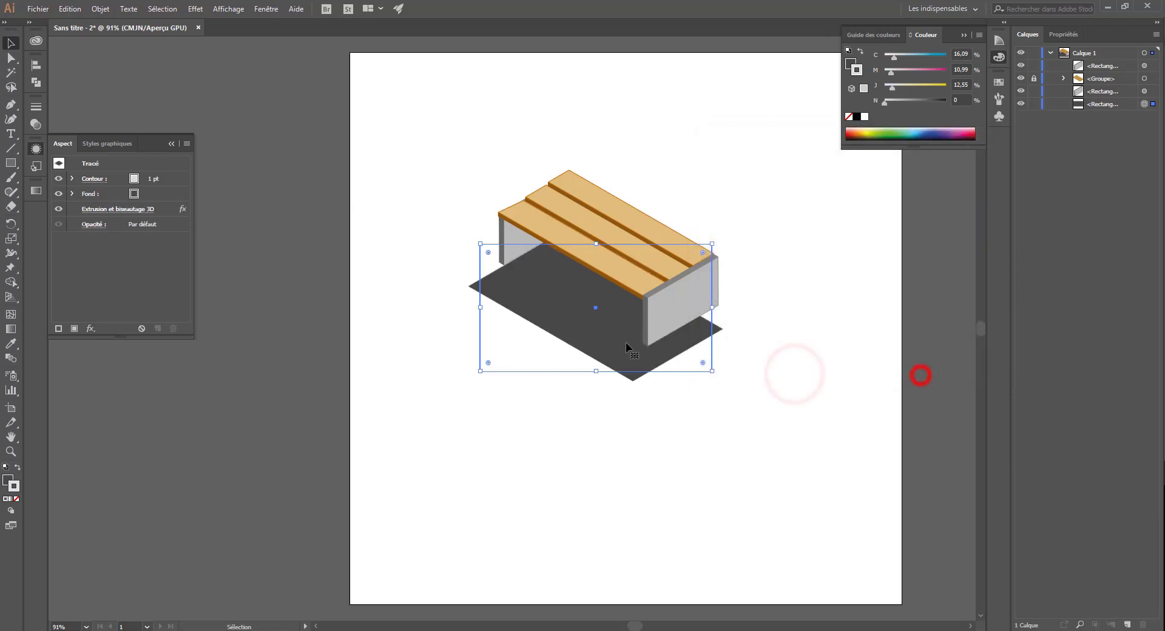
- Position the dark ground plane beneath the bench and enlarge it evenly about its centre so it extends past both supports
{"action": "mouse_move", "coordinate": [626, 343]}
{"action": "left_mouse_down"}
{"action": "mouse_move", "coordinate": [638, 329]}
{"action": "mouse_move", "coordinate": [626, 325]}
{"action": "left_mouse_up"}
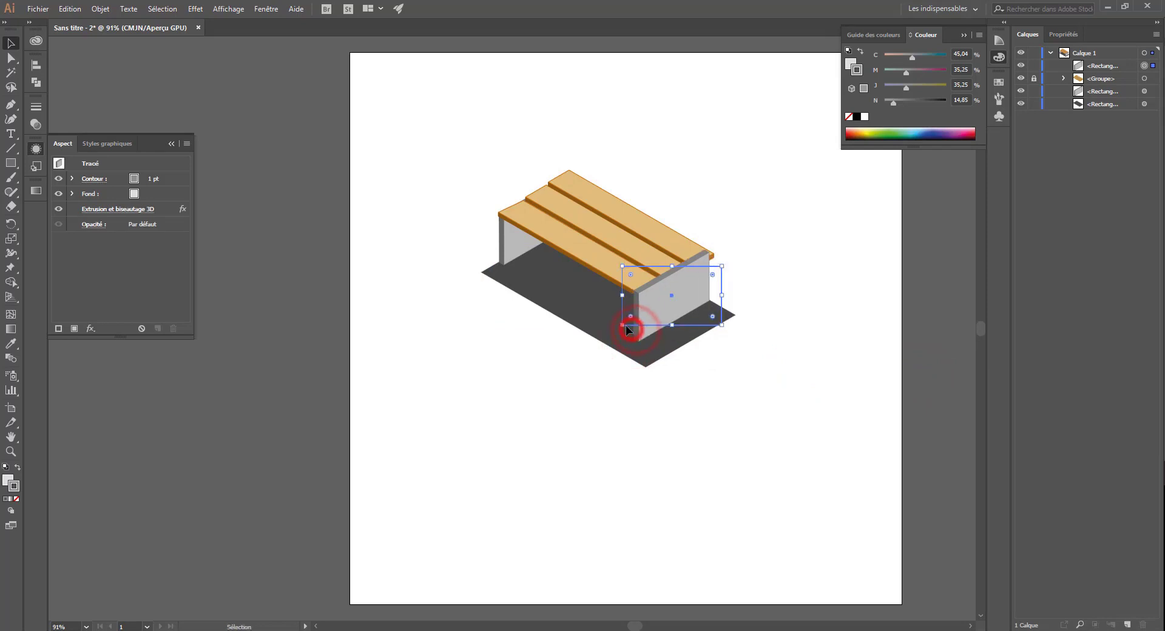
{"action": "left_click", "coordinate": [581, 291]}
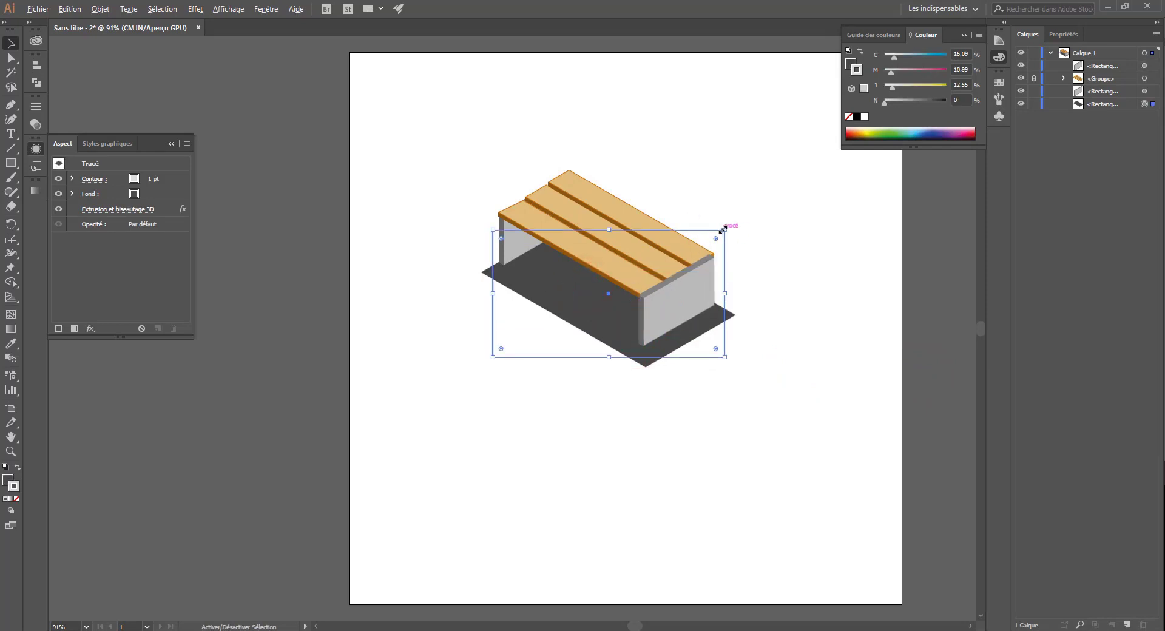
{"action": "mouse_move", "coordinate": [723, 229]}
{"action": "left_mouse_down"}
{"action": "mouse_move", "coordinate": [744, 209]}
{"action": "mouse_move", "coordinate": [741, 219]}
{"action": "left_mouse_up"}
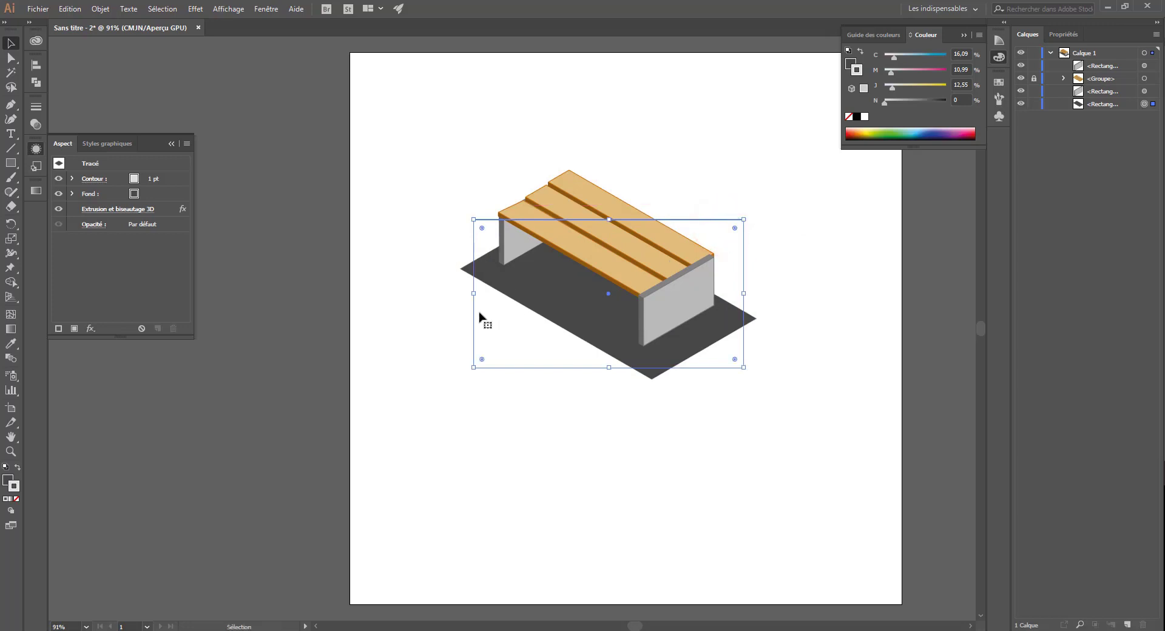
{"action": "key", "text": "shift+Left"}
{"action": "key", "text": "shift+Left"}
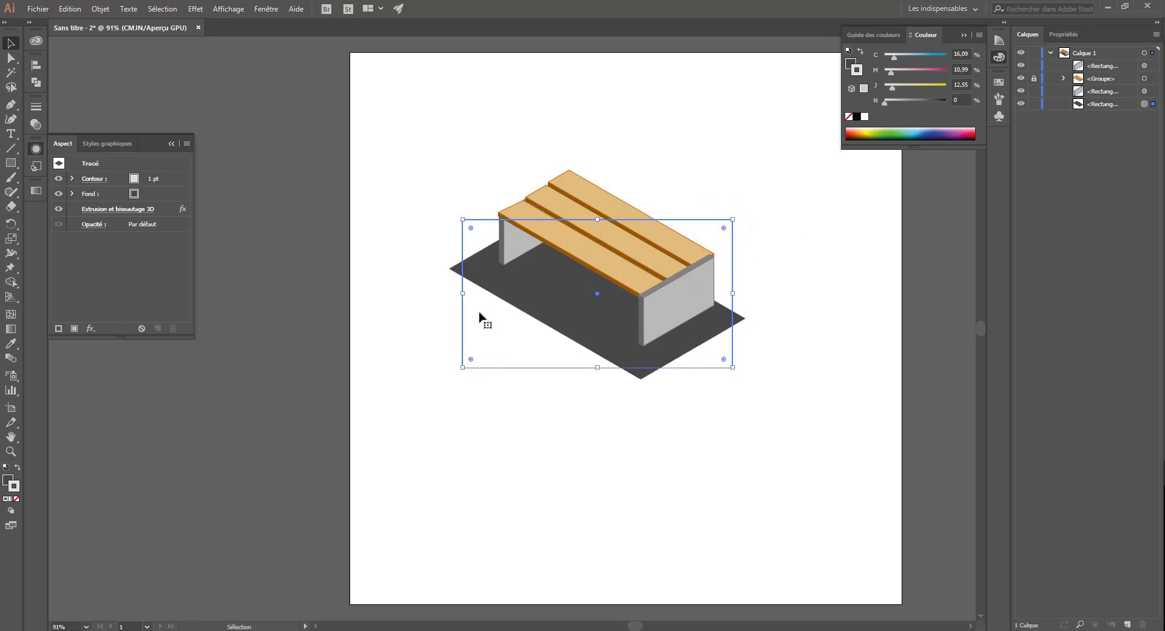
{"action": "key", "text": "Up"}
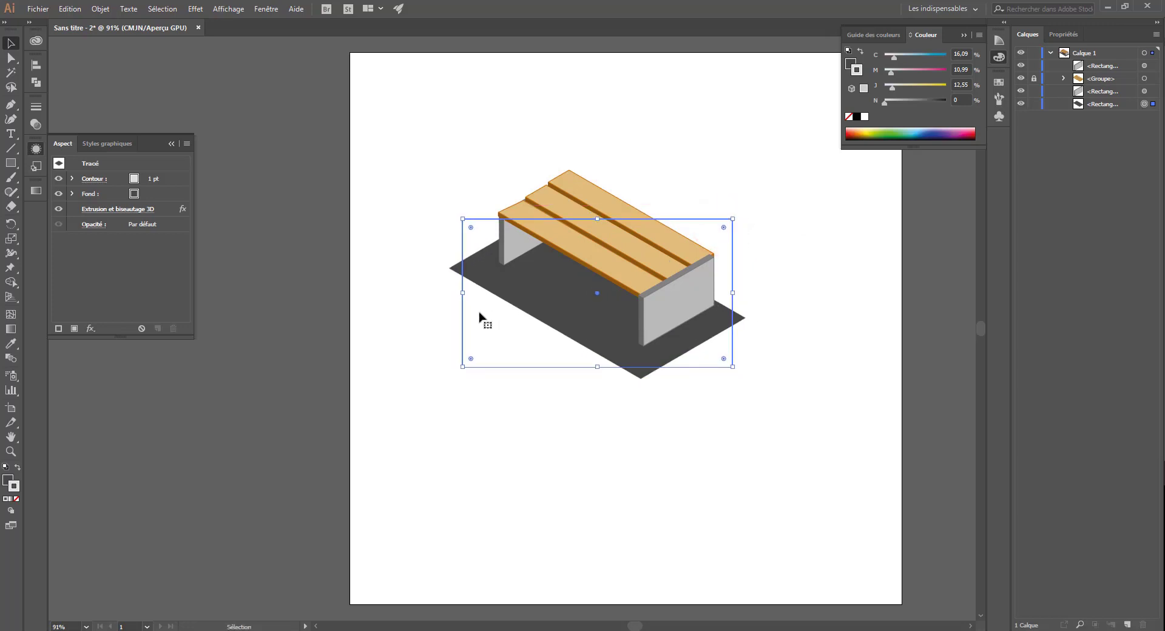
- Recolour the ground plane's fill to a pale mauve-grey with C 31, M 35.25, J 22 and N 0, then deselect it
{"action": "left_click", "coordinate": [852, 64]}
{"action": "left_click_drag", "start_coordinate": [915, 102], "coordinate": [893, 99]}
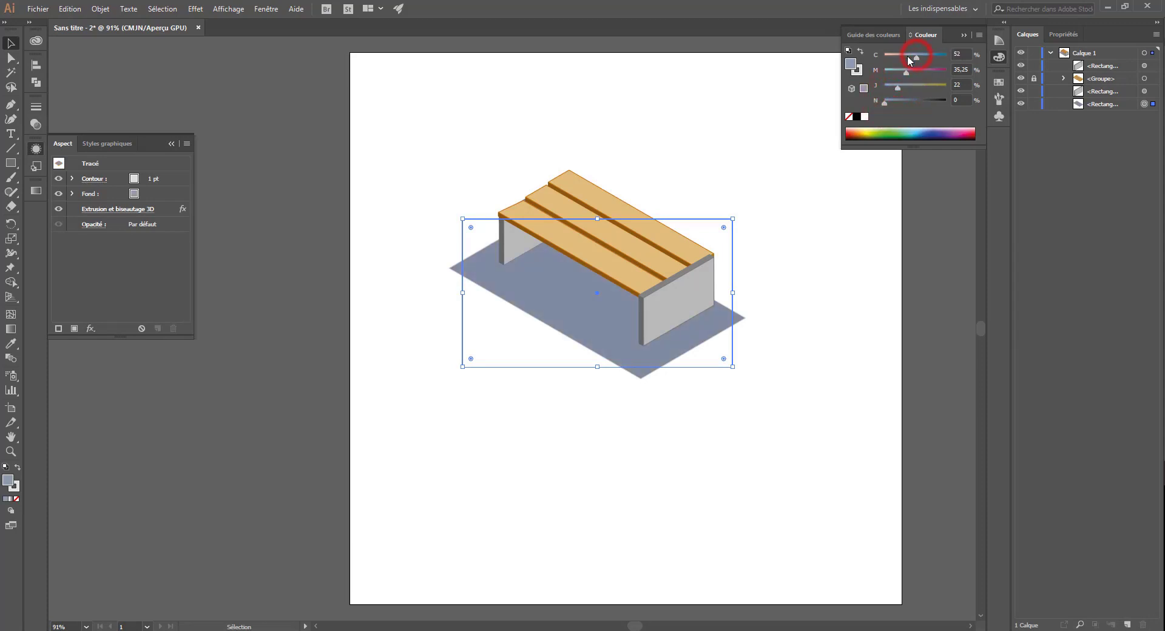
{"action": "left_click_drag", "start_coordinate": [908, 61], "coordinate": [904, 58]}
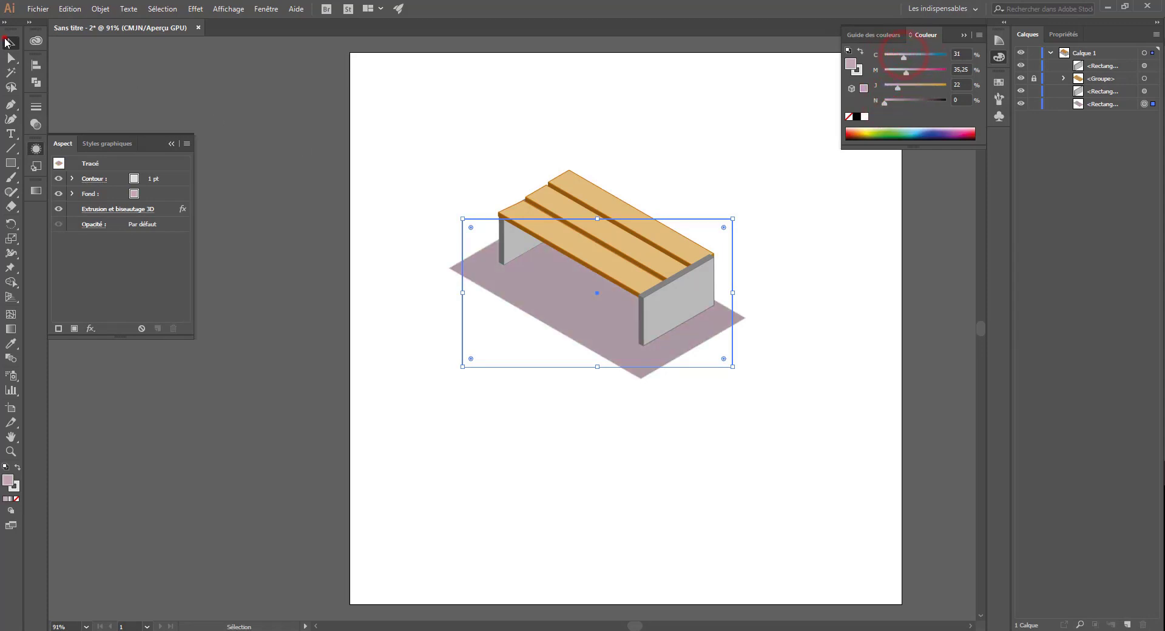
{"action": "left_click", "coordinate": [364, 163]}
{"action": "left_click_drag", "start_coordinate": [705, 138], "coordinate": [425, 386]}
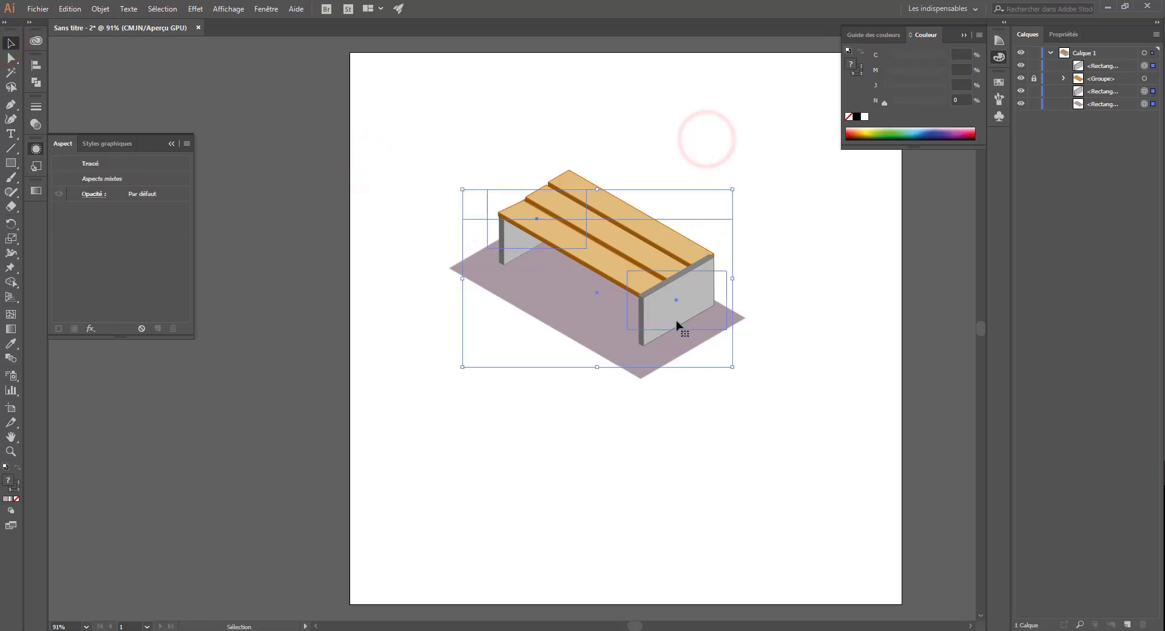
{"action": "left_click_drag", "start_coordinate": [677, 326], "coordinate": [575, 193]}
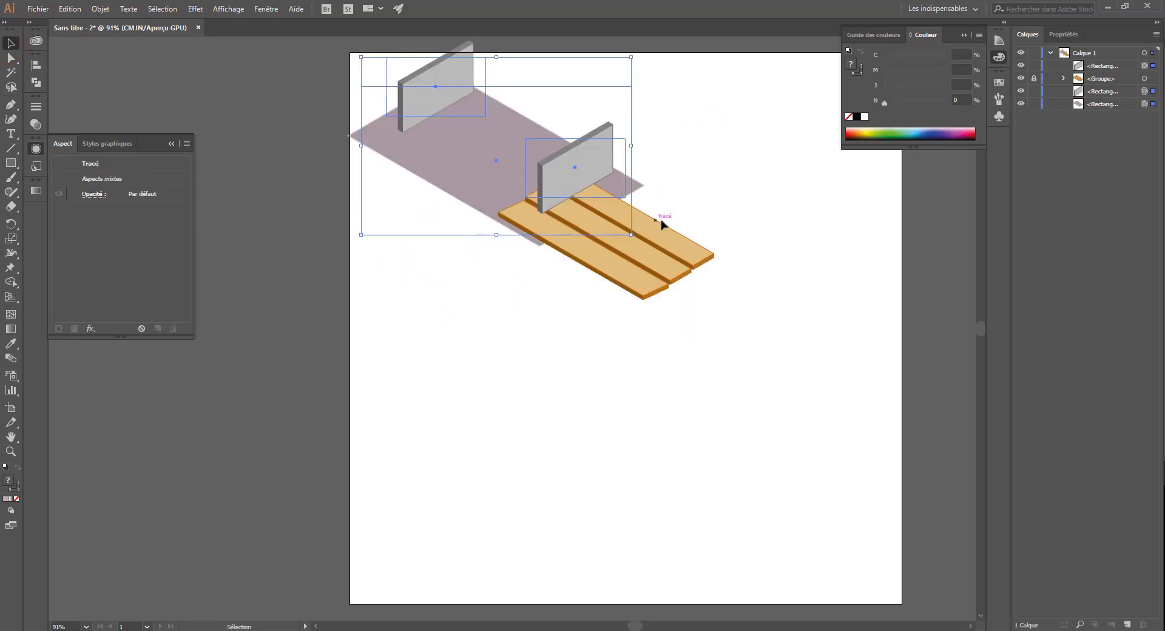
{"action": "key", "text": "ctrl+z"}
- Unlock the plank group and move the whole content of Calque 1 to the artboard's upper-left area
{"action": "left_click", "coordinate": [1065, 79]}
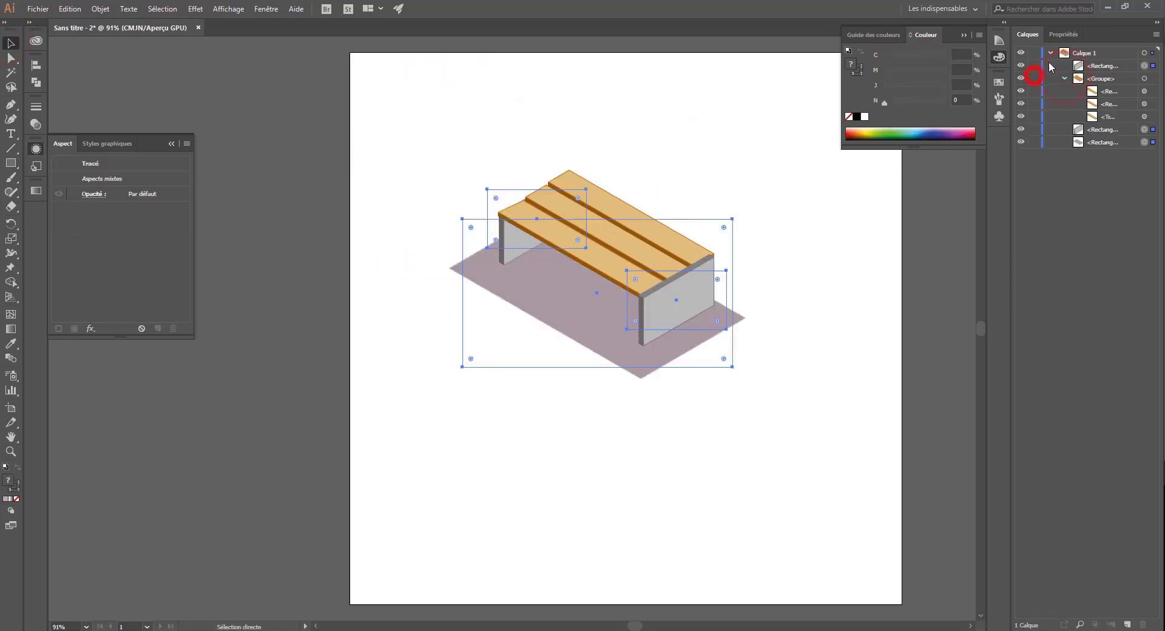
{"action": "left_click", "coordinate": [1051, 53]}
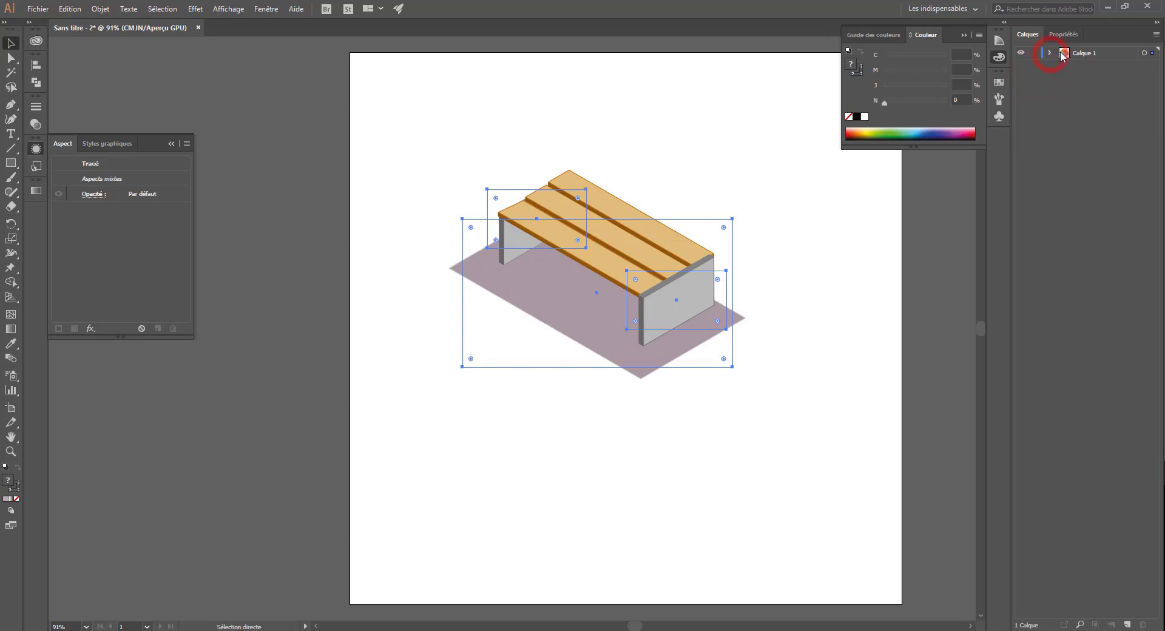
{"action": "left_click", "coordinate": [1147, 53]}
{"action": "left_click_drag", "start_coordinate": [666, 267], "coordinate": [597, 153]}
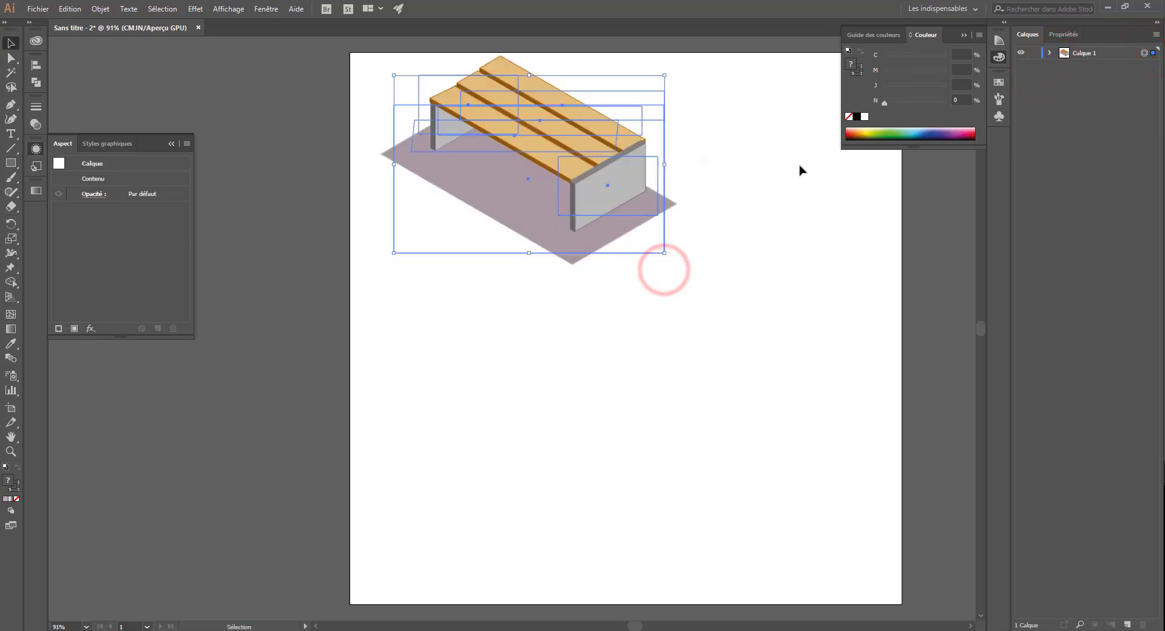
{"action": "left_click", "coordinate": [857, 255]}
- Duplicate Calque 1 and move the copied bench to the artboard's lower-right area
{"action": "left_click", "coordinate": [1091, 49]}
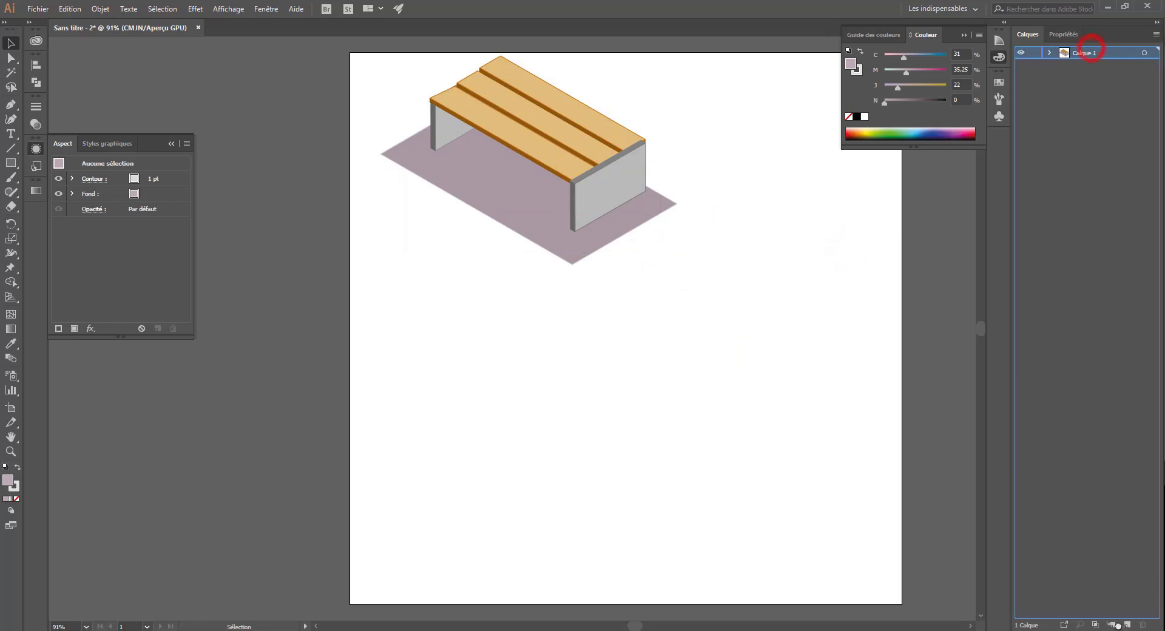
{"action": "left_click_drag", "start_coordinate": [1091, 49], "coordinate": [1127, 624]}
{"action": "left_click", "coordinate": [1145, 53]}
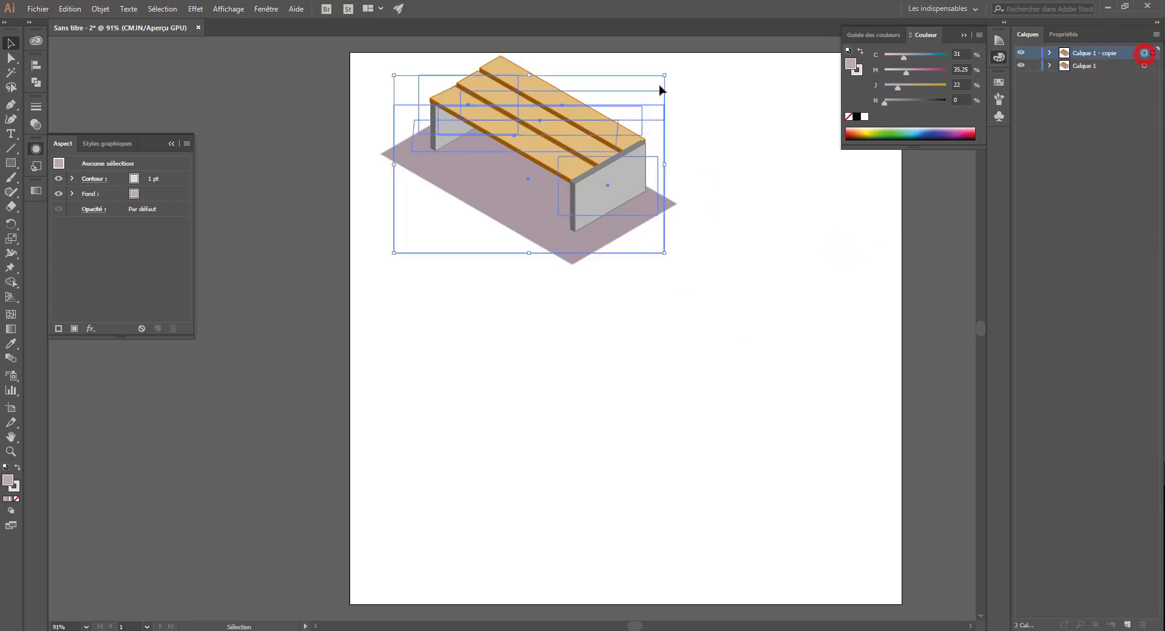
{"action": "left_click_drag", "start_coordinate": [597, 148], "coordinate": [743, 365]}
{"action": "left_click", "coordinate": [764, 310]}
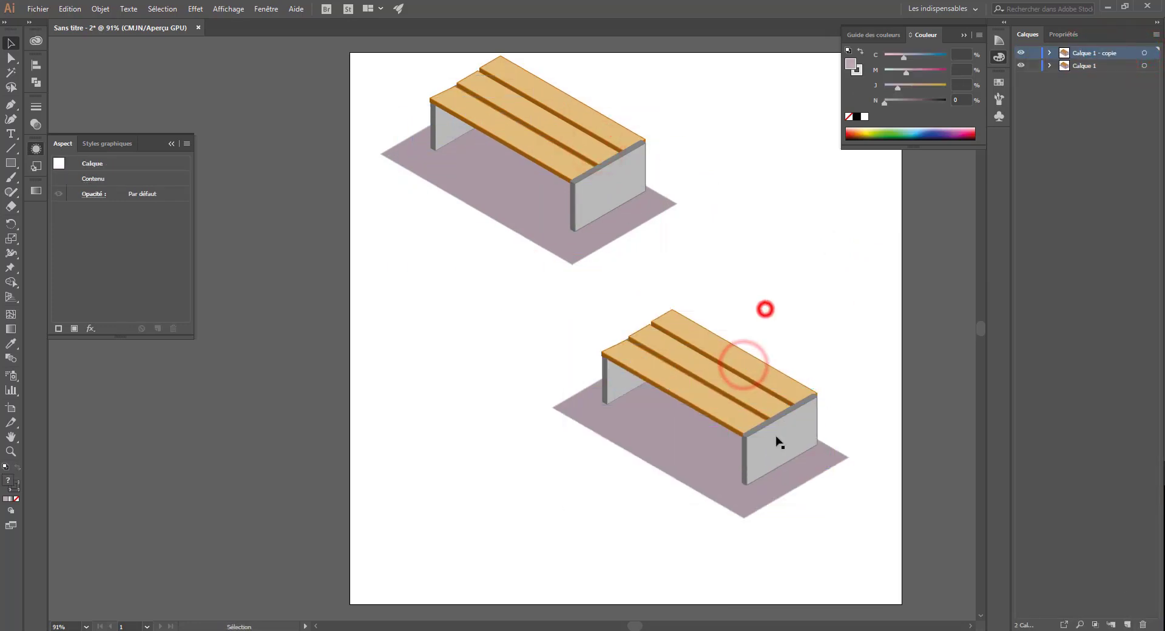
- Delete the copied bench's right support and lock the plank group in the duplicated layer
{"action": "left_click", "coordinate": [775, 446]}
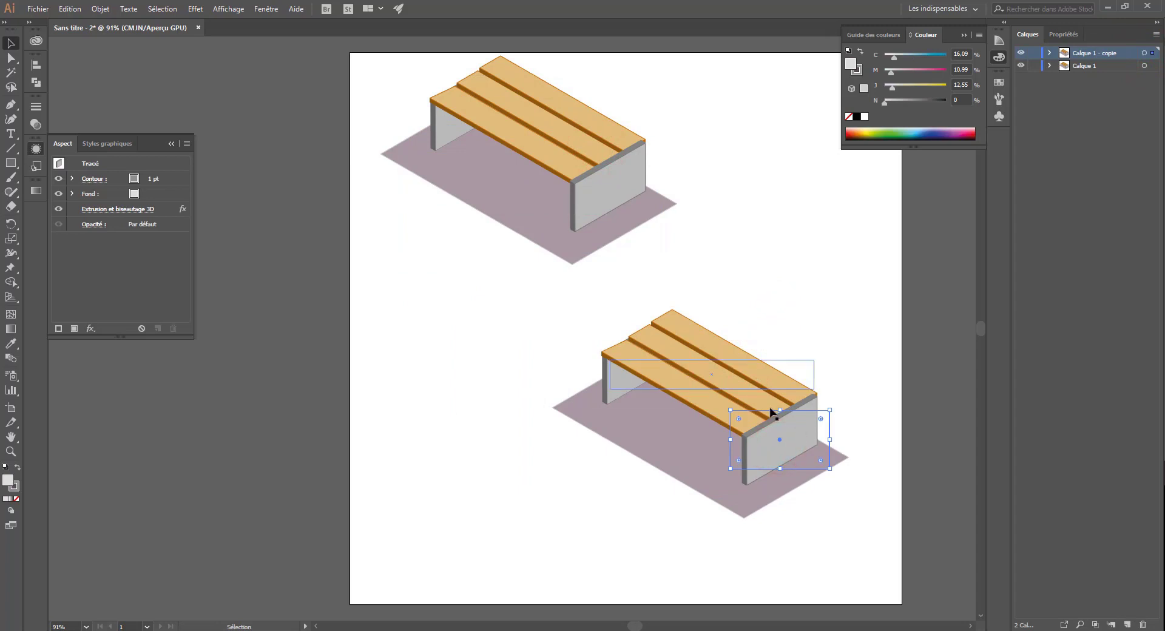
{"action": "key", "text": "Delete"}
{"action": "left_click", "coordinate": [629, 384]}
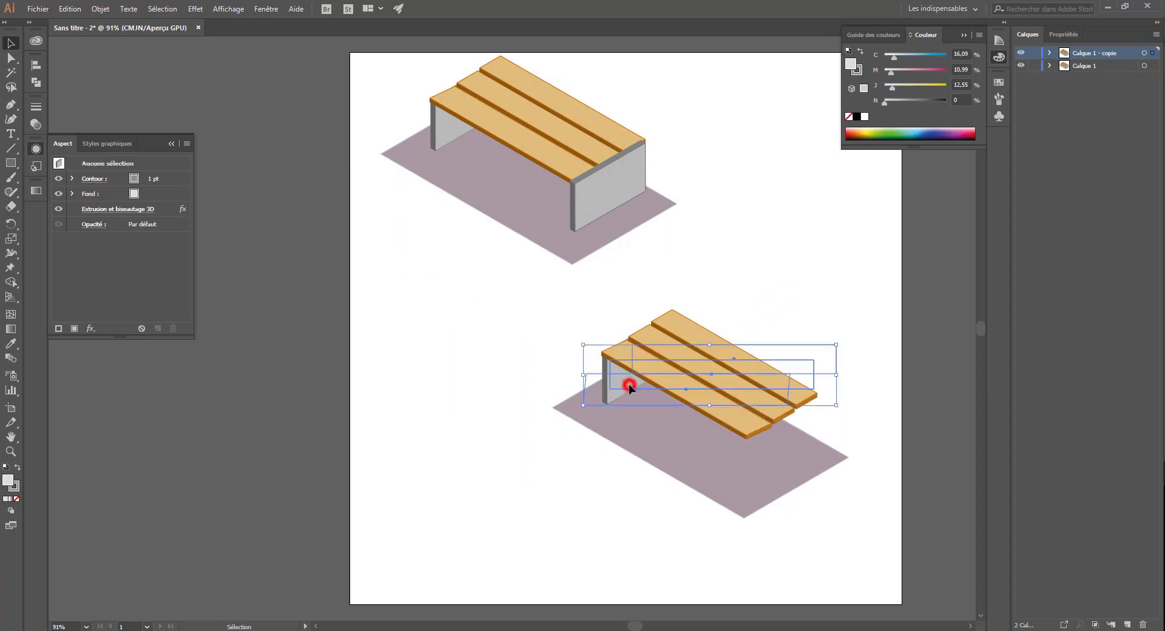
{"action": "left_click", "coordinate": [597, 362]}
{"action": "key", "text": "ctrl+z"}
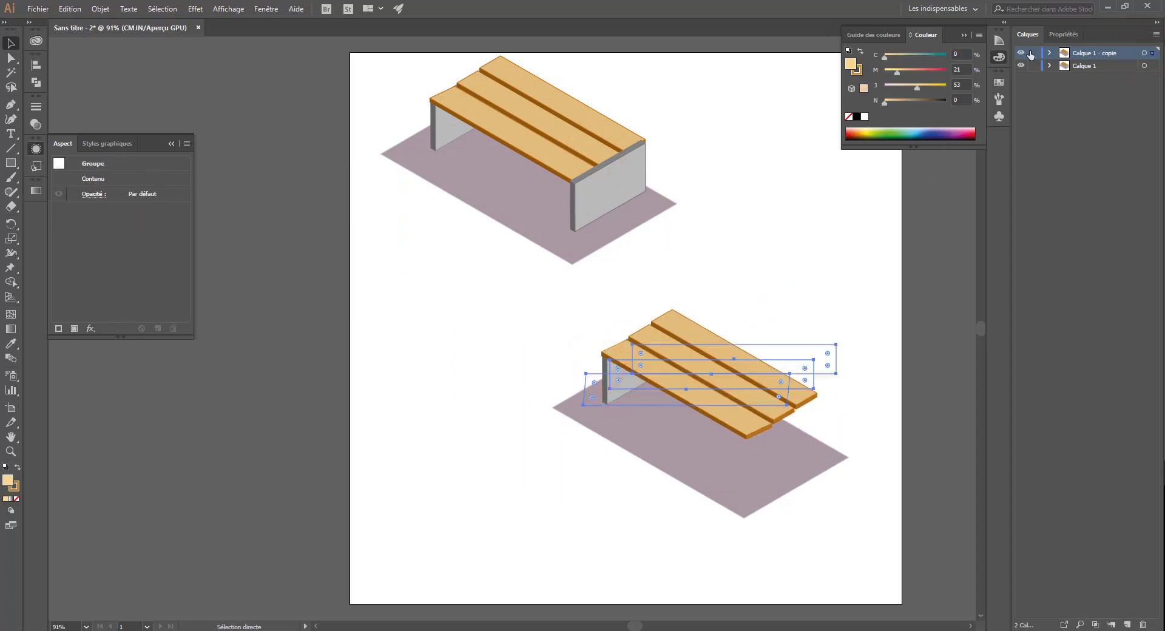
{"action": "left_click", "coordinate": [1048, 53]}
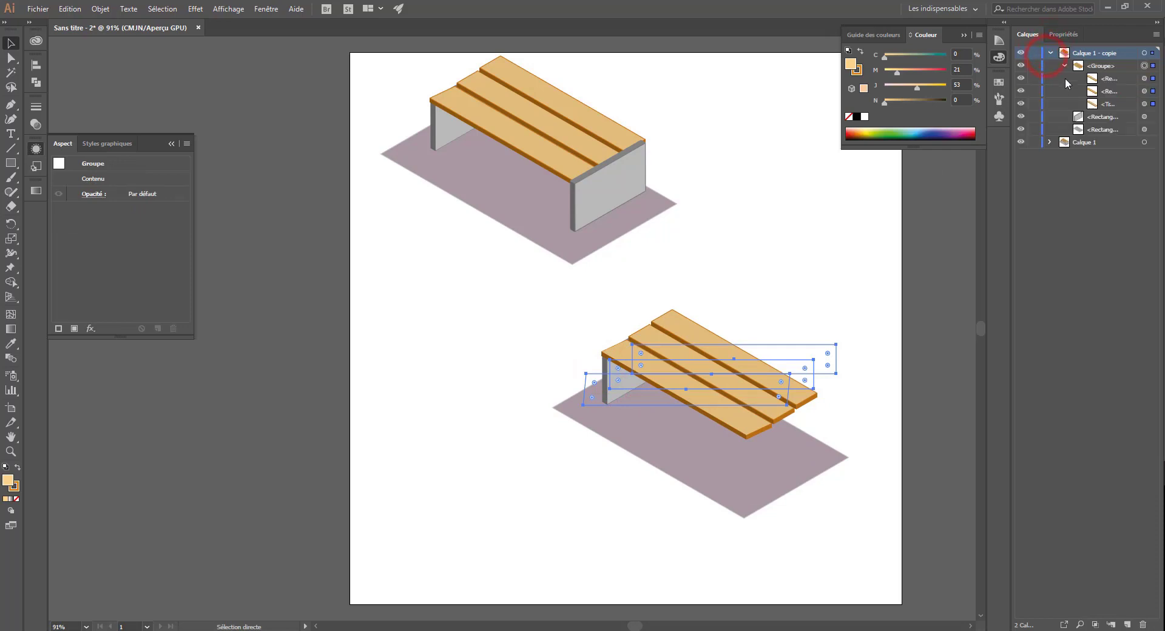
{"action": "left_click", "coordinate": [1034, 65]}
- Remove the fill from the copied bench's left support and give it a dark grey stroke with N 89 and C, M, J at 0
{"action": "left_click", "coordinate": [613, 378]}
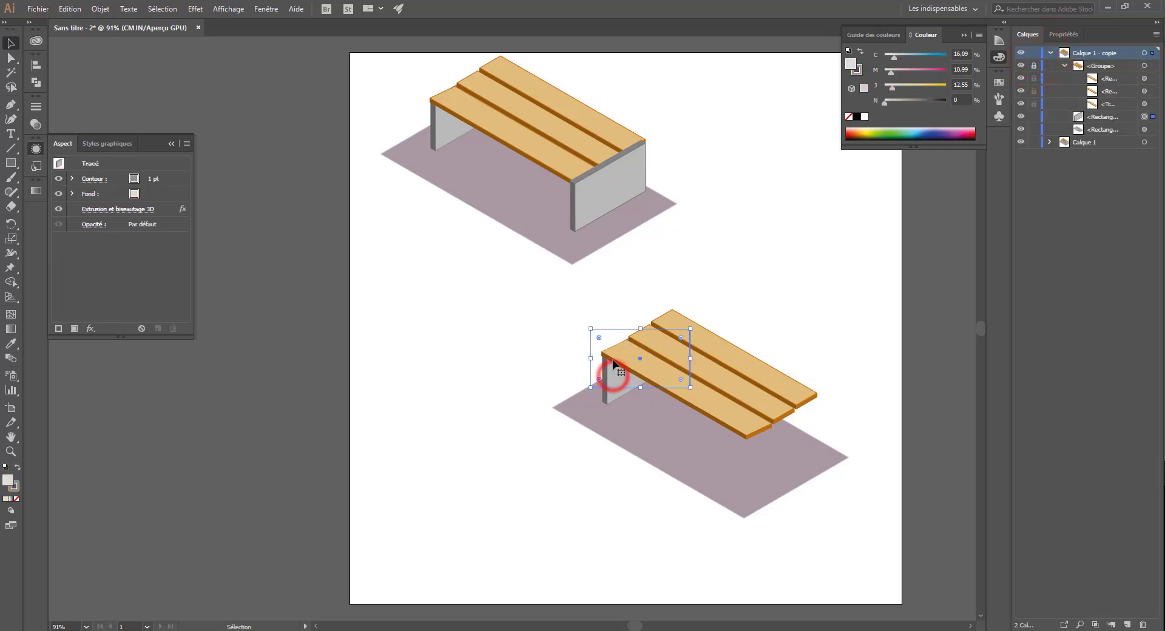
{"action": "left_click", "coordinate": [18, 499]}
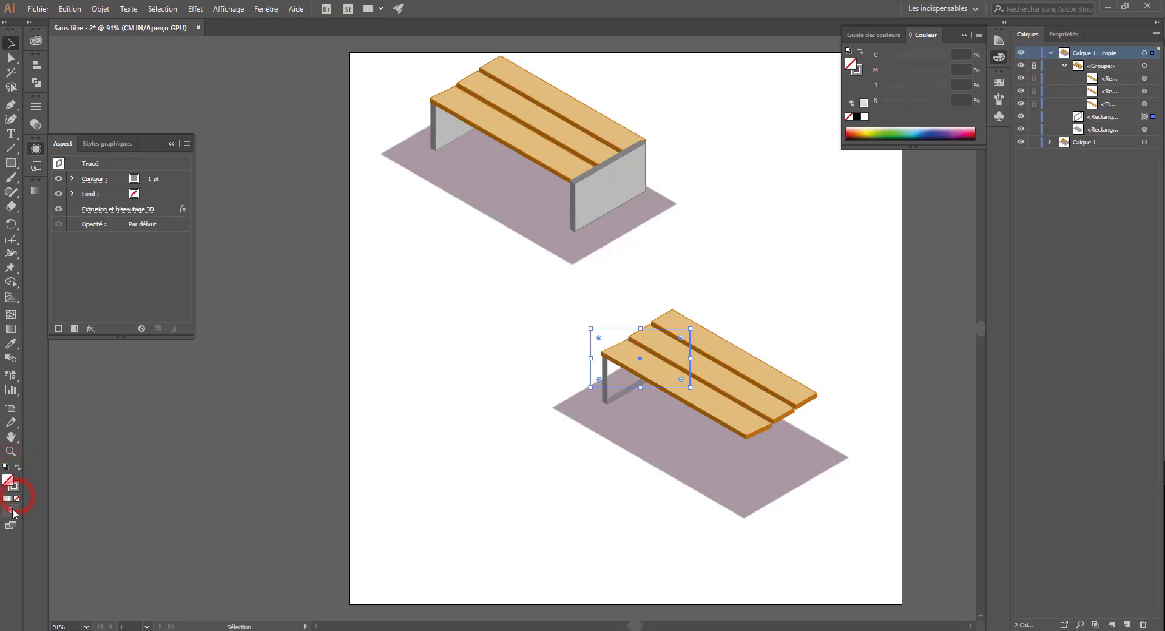
{"action": "left_click", "coordinate": [14, 487]}
{"action": "left_click", "coordinate": [856, 117]}
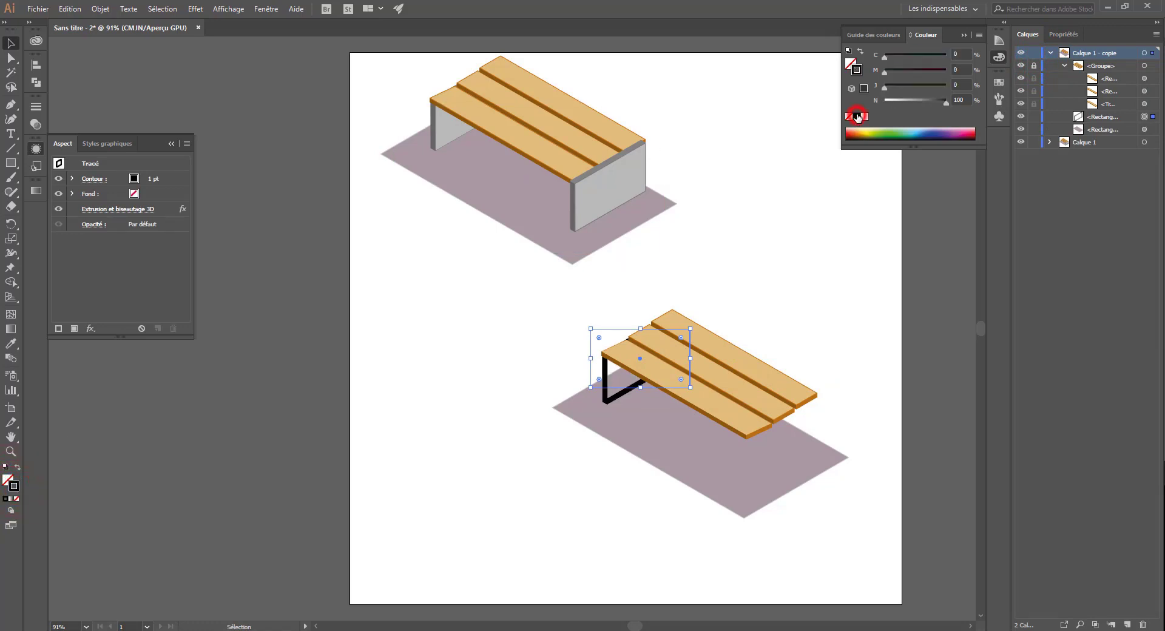
{"action": "left_click_drag", "start_coordinate": [937, 103], "coordinate": [933, 101]}
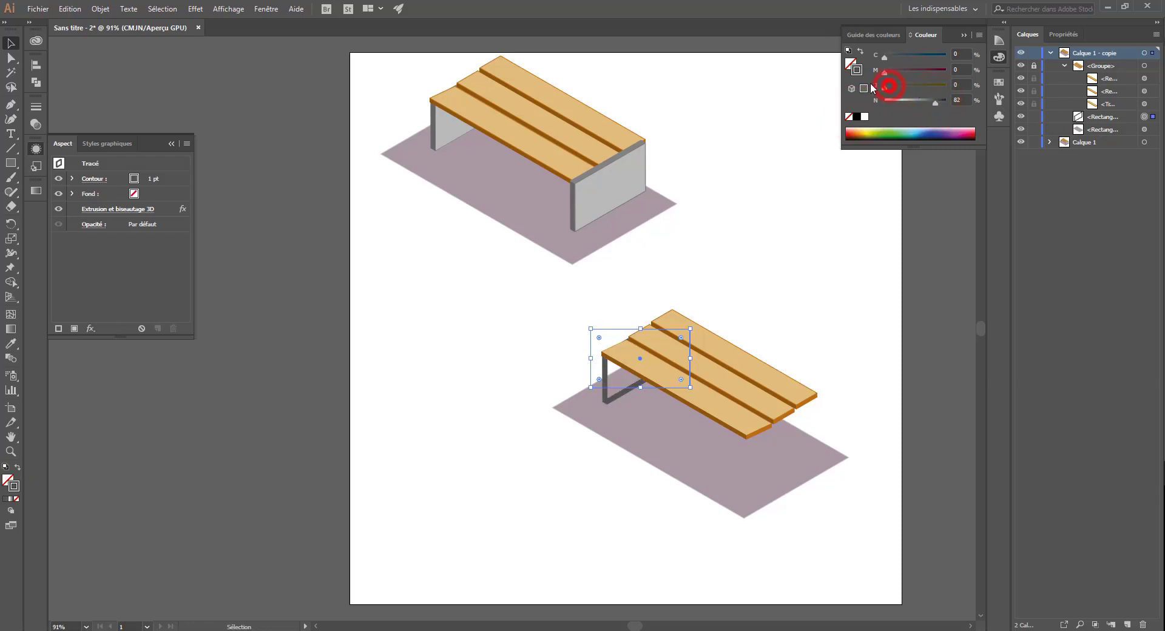
{"action": "left_click_drag", "start_coordinate": [934, 103], "coordinate": [938, 103]}
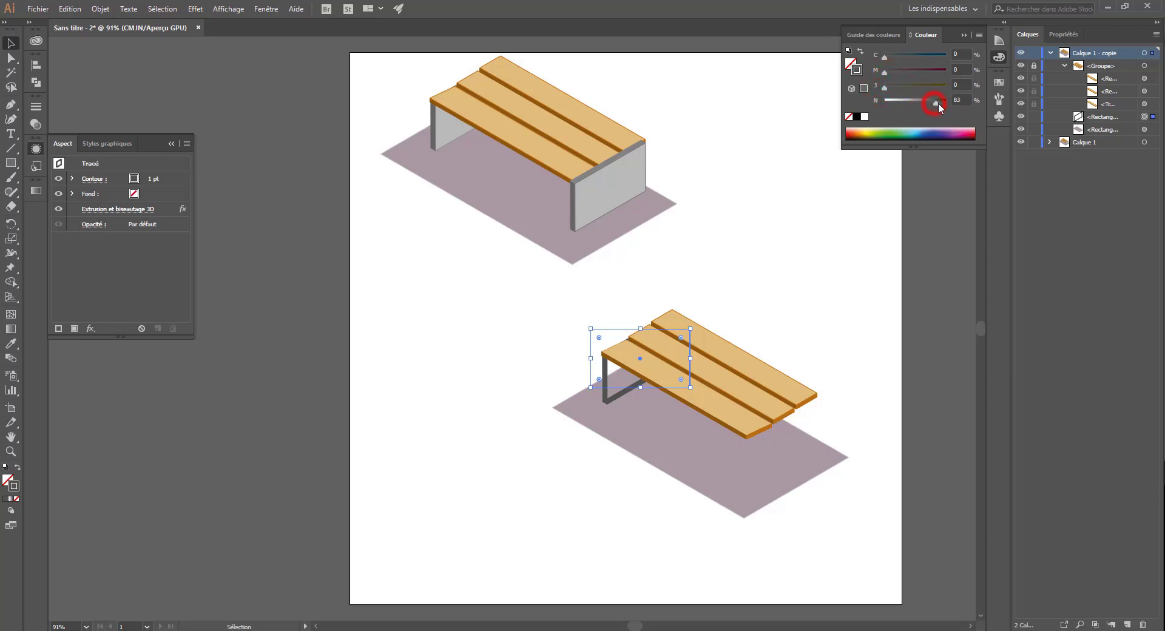
{"action": "left_click", "coordinate": [424, 382]}
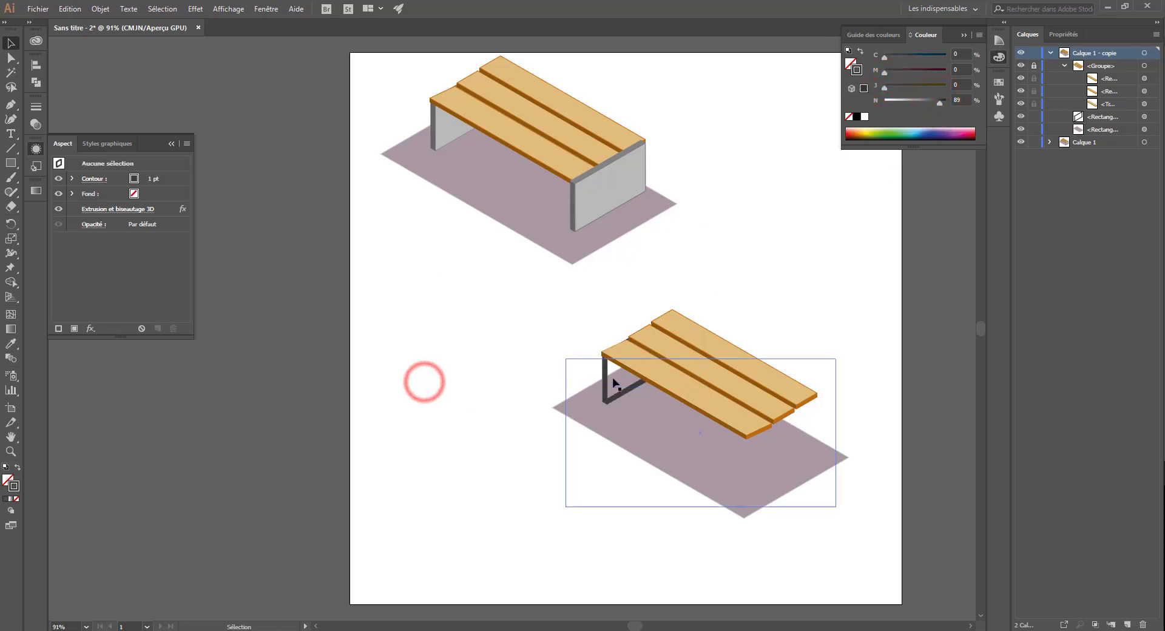
- Duplicate the open dark frame and nudge the copy into place beneath the right end of the lower bench's planks
{"action": "left_click_drag", "start_coordinate": [604, 386], "coordinate": [805, 418]}
{"action": "key", "text": "shift+Left"}
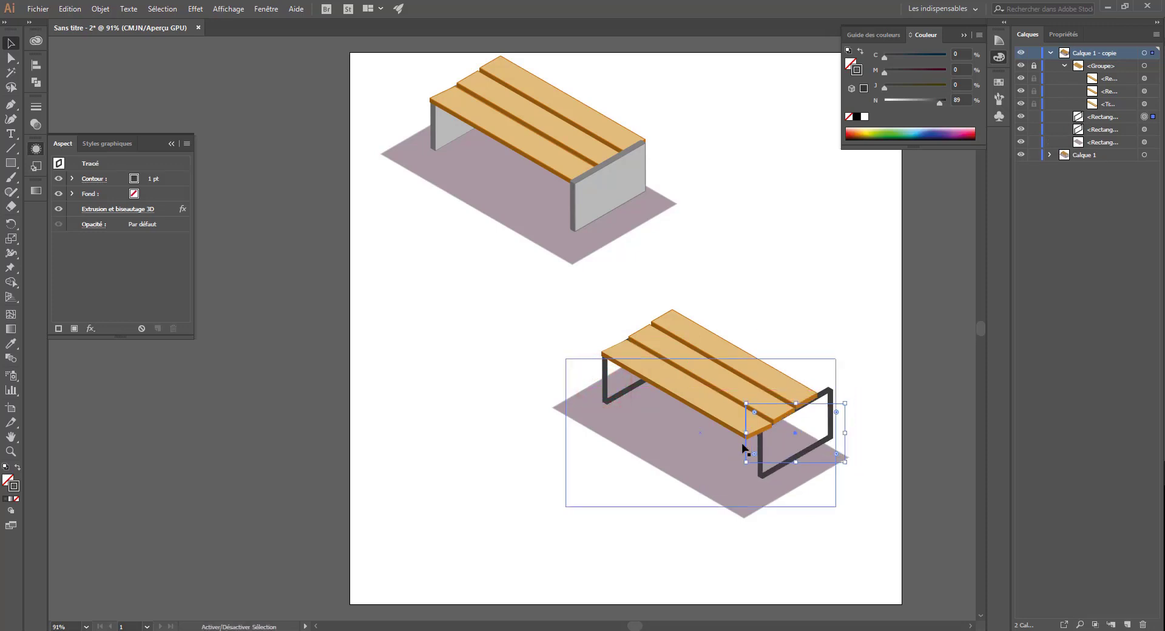
{"action": "key", "text": "shift+Left"}
{"action": "key", "text": "shift+Down"}
{"action": "key", "text": "shift+Left"}
{"action": "key", "text": "shift+Down"}
{"action": "key", "text": "shift+Up"}
{"action": "key", "text": "Left"}
{"action": "key", "text": "Down"}
{"action": "key", "text": "Down"}
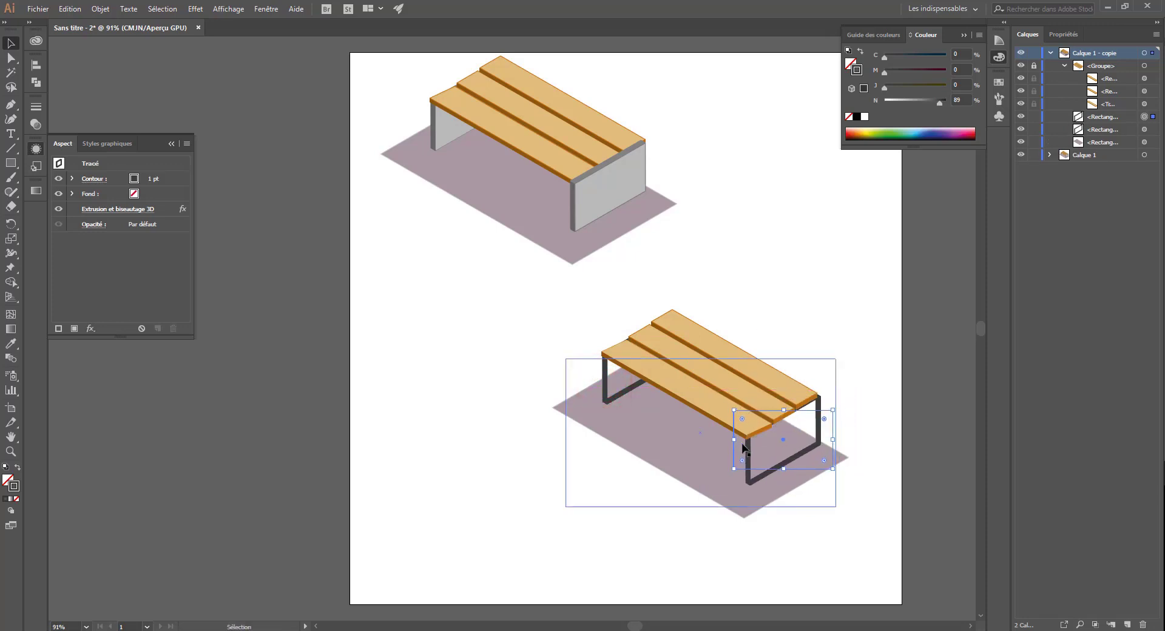
{"action": "key", "text": "Left"}
{"action": "key", "text": "Down"}
{"action": "key", "text": "Down"}
{"action": "key", "text": "Down"}
{"action": "key", "text": "Down"}
{"action": "key", "text": "Left"}
{"action": "key", "text": "Left"}
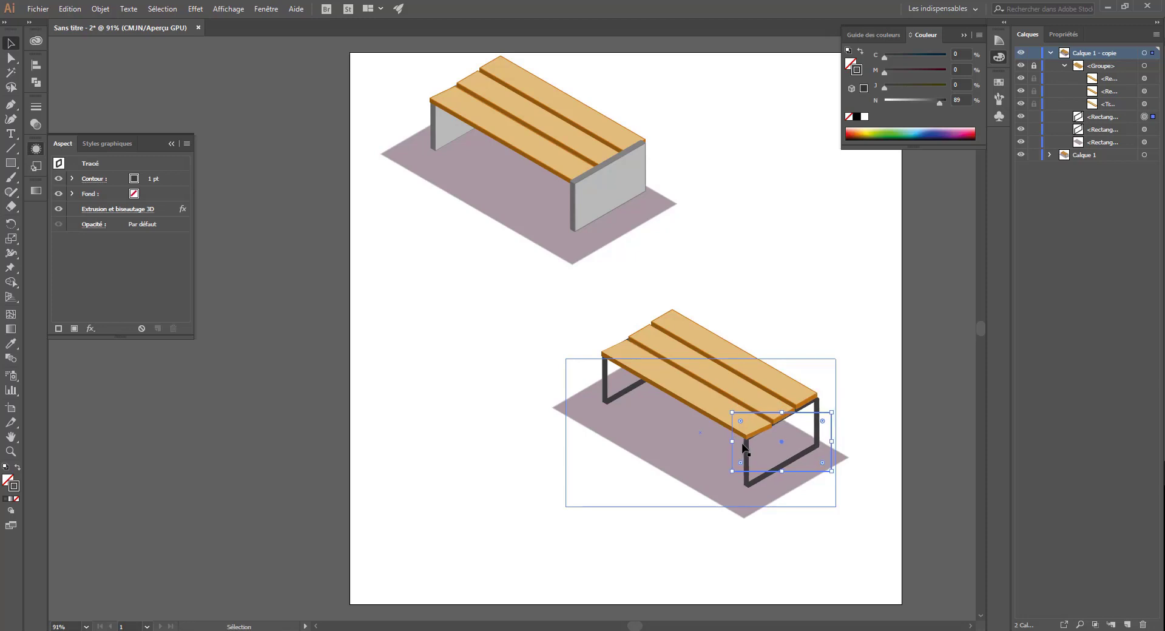
- Unlock the lower bench's plank group and nudge the planks slightly upward on the dark frames
{"action": "key", "text": "Up"}
{"action": "left_click", "coordinate": [1037, 68]}
{"action": "left_click", "coordinate": [707, 411]}
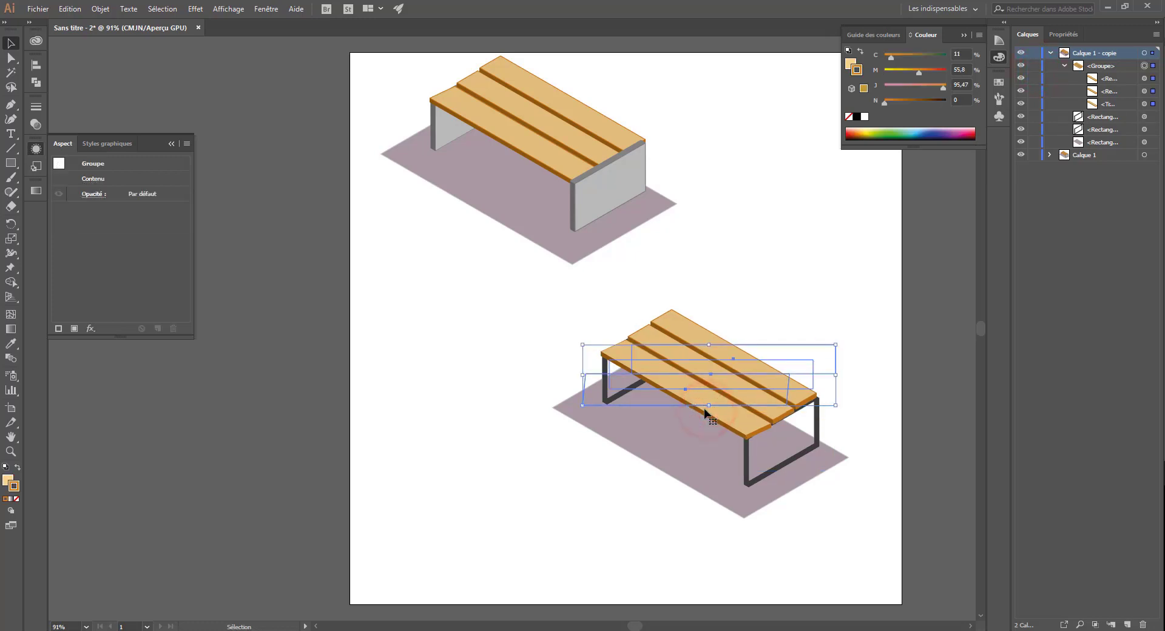
{"action": "key", "text": "Up"}
{"action": "key", "text": "Up"}
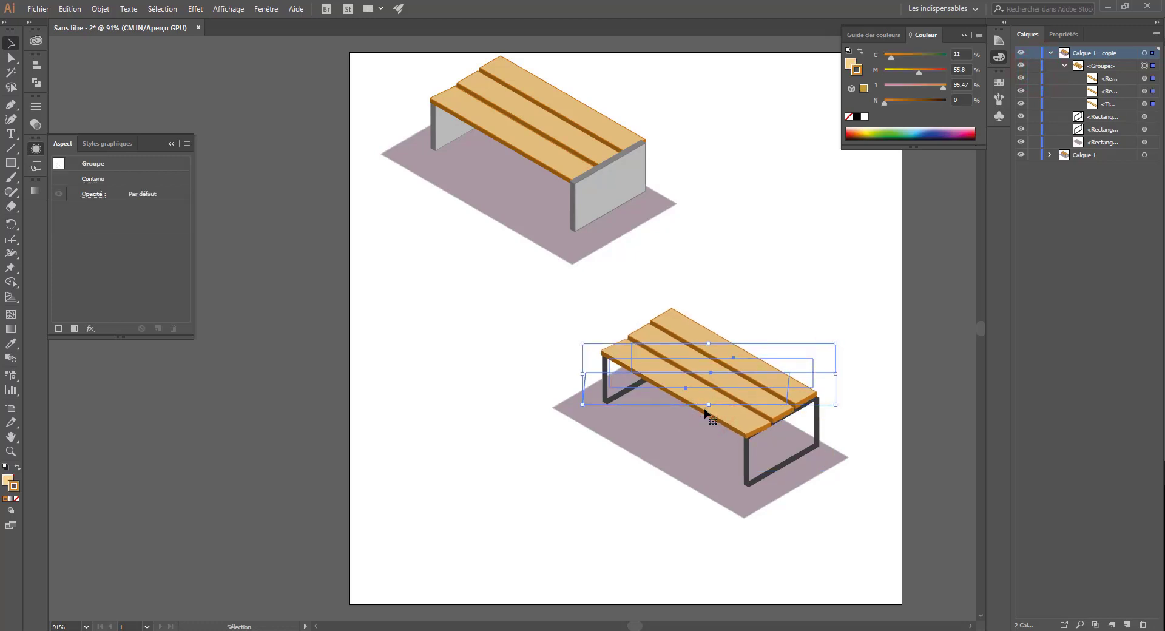
{"action": "left_click", "coordinate": [779, 235]}
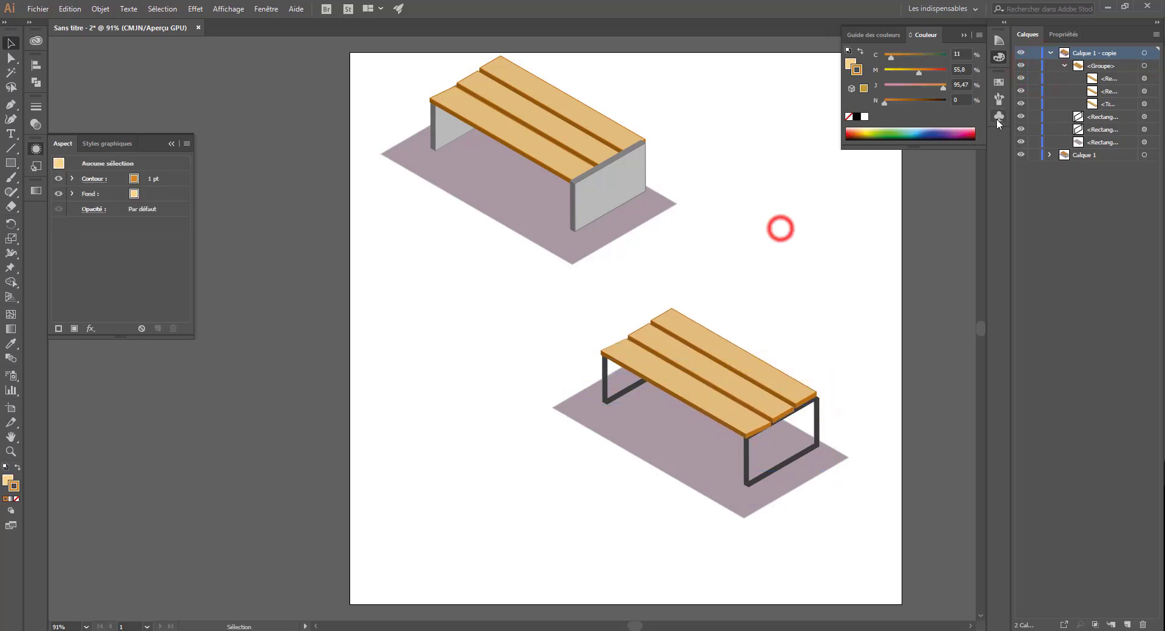
- Duplicate two planks of the copied layer's group and move the duplicates out of the group to the top of the layer
{"action": "left_click", "coordinate": [1078, 66]}
{"action": "left_click", "coordinate": [1124, 81]}
{"action": "left_click", "coordinate": [1118, 90], "text": "shift"}
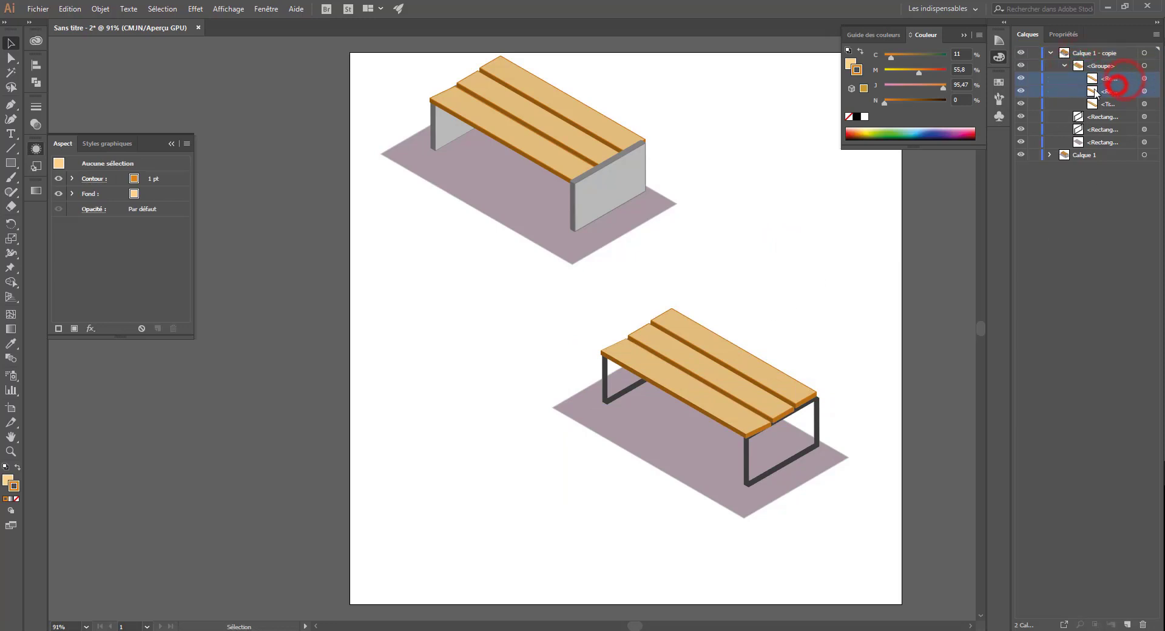
{"action": "left_click_drag", "start_coordinate": [1100, 80], "coordinate": [1131, 624]}
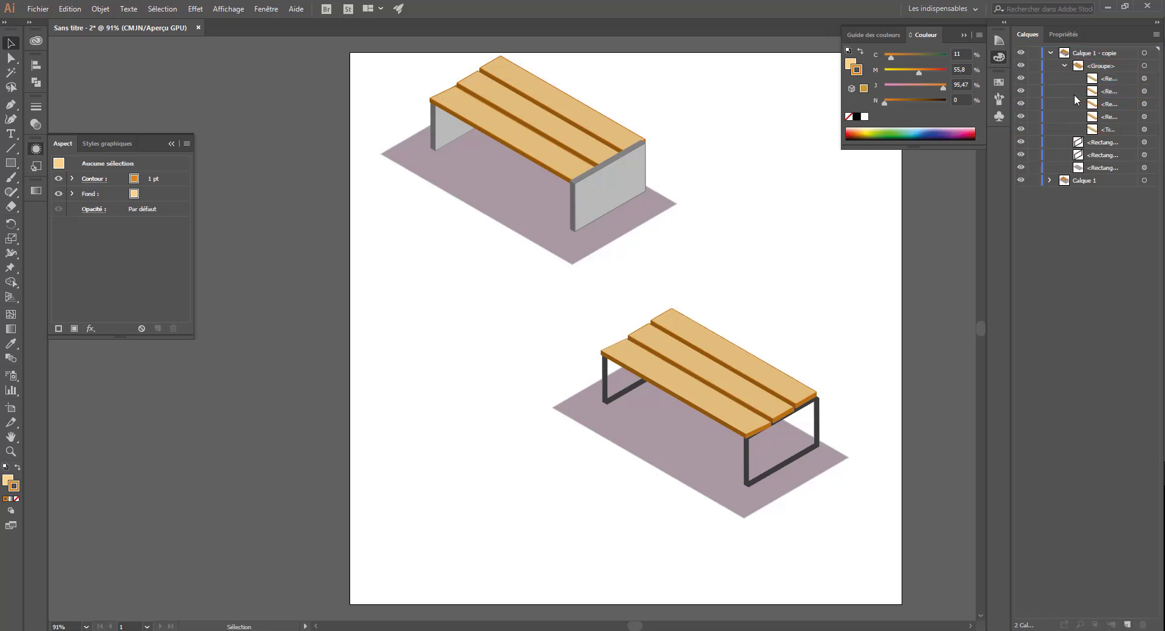
{"action": "left_click", "coordinate": [1112, 79]}
{"action": "left_click", "coordinate": [1117, 92], "text": "shift"}
{"action": "left_click_drag", "start_coordinate": [1114, 85], "coordinate": [1130, 60]}
- Move the two duplicated planks into the empty area above the lower bench's seat
{"action": "left_click", "coordinate": [1144, 66]}
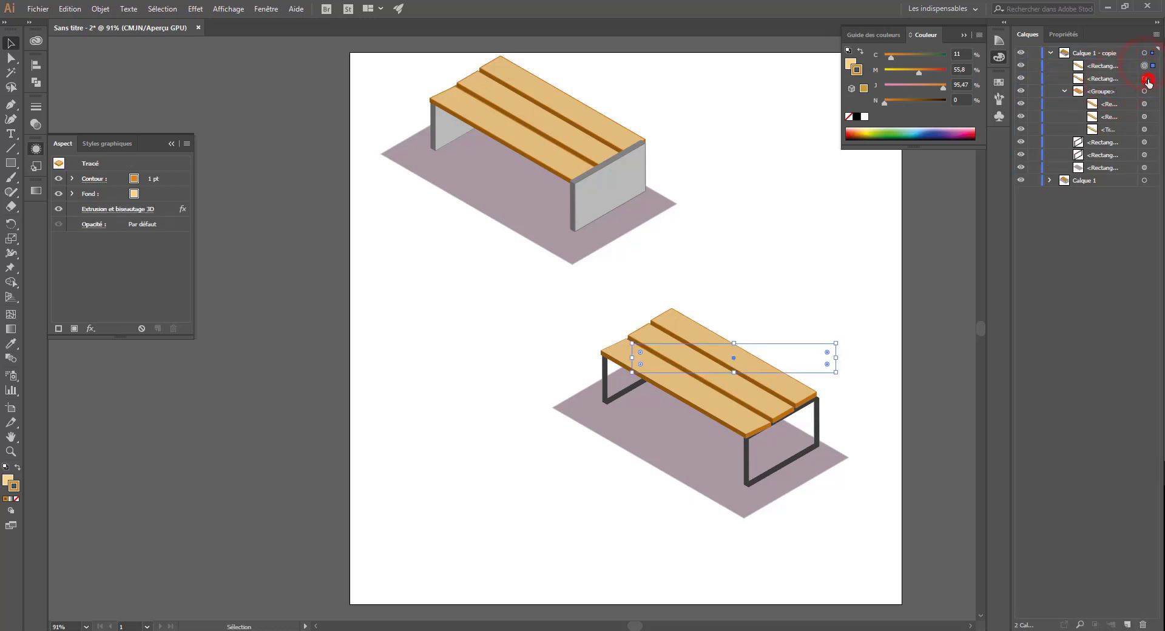
{"action": "left_click", "coordinate": [1145, 79], "text": "shift"}
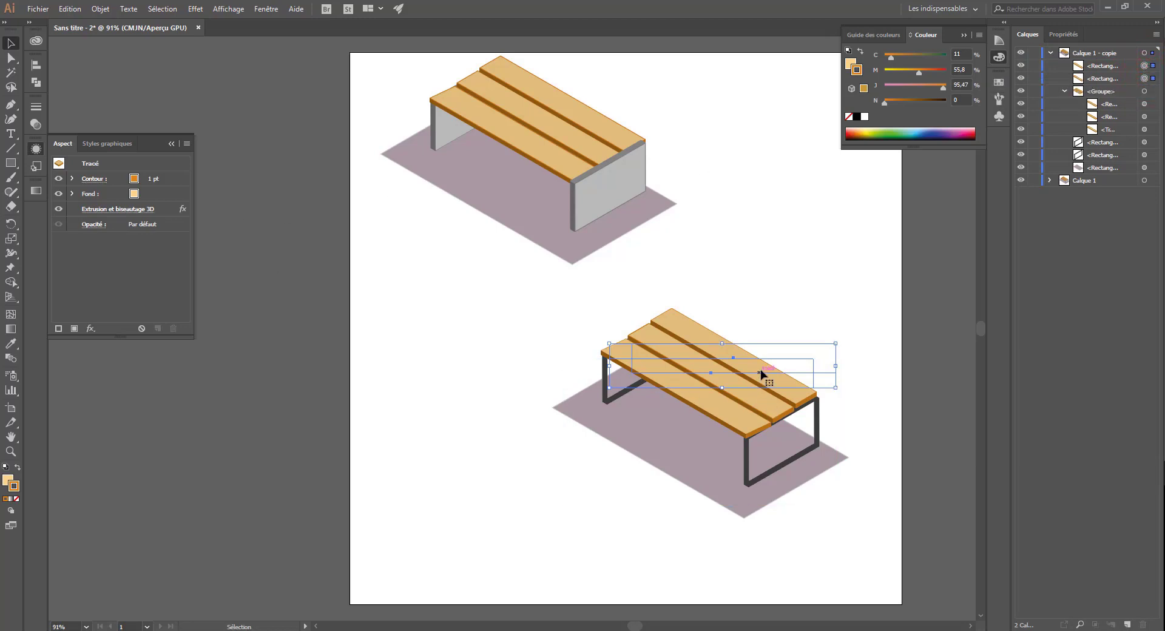
{"action": "left_click_drag", "start_coordinate": [748, 355], "coordinate": [786, 283]}
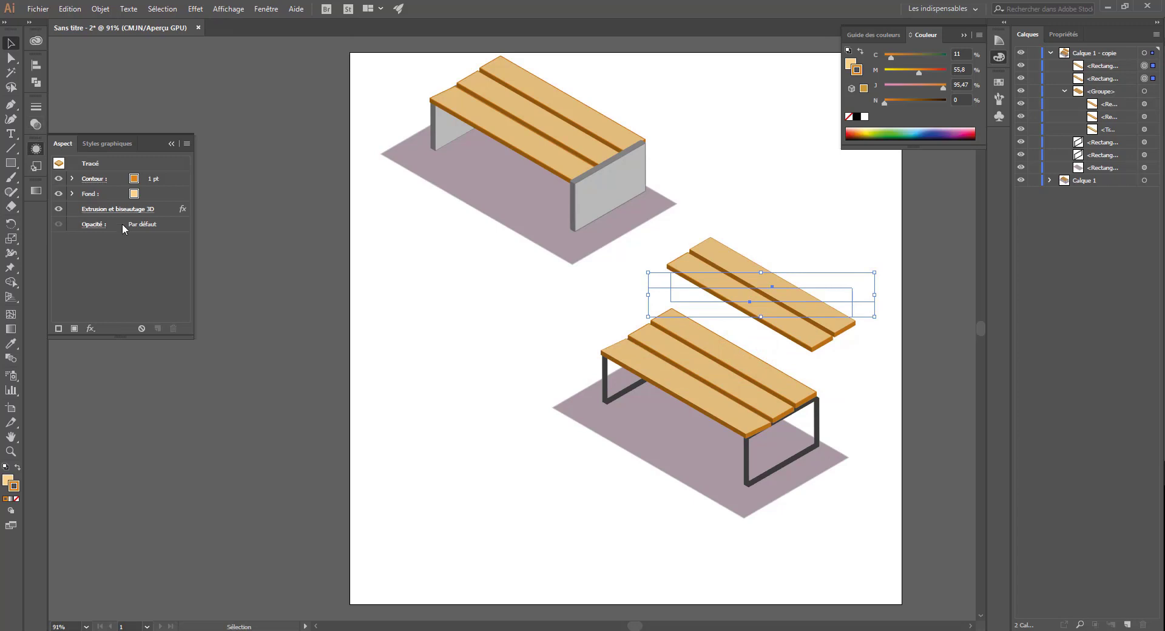
- Change the 3D Extrude & Bevel position of the two duplicated planks to Isométrique gauche so they stand upright
{"action": "left_click", "coordinate": [146, 210]}
{"action": "left_click_drag", "start_coordinate": [632, 128], "coordinate": [784, 125]}
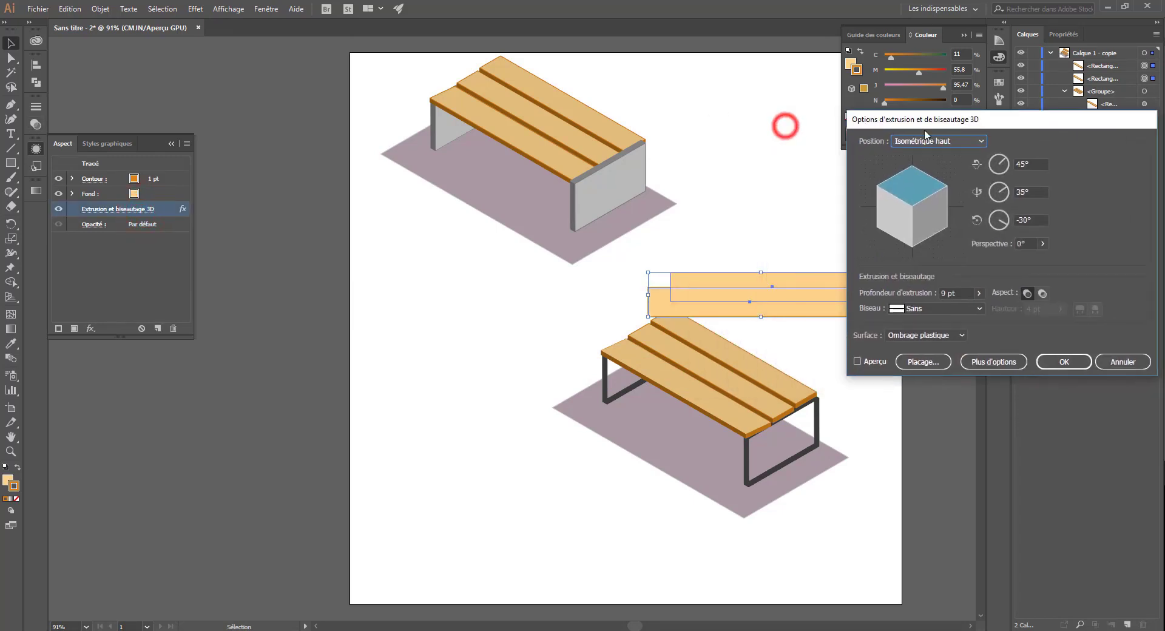
{"action": "left_click", "coordinate": [859, 362]}
{"action": "left_click", "coordinate": [928, 142]}
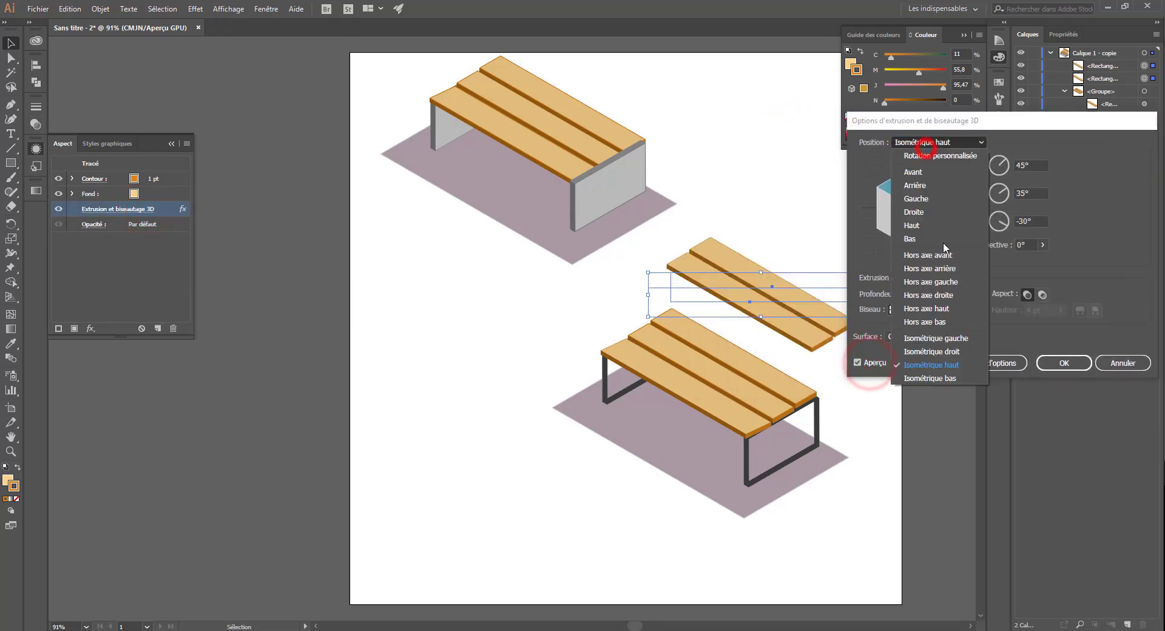
{"action": "left_click", "coordinate": [931, 351]}
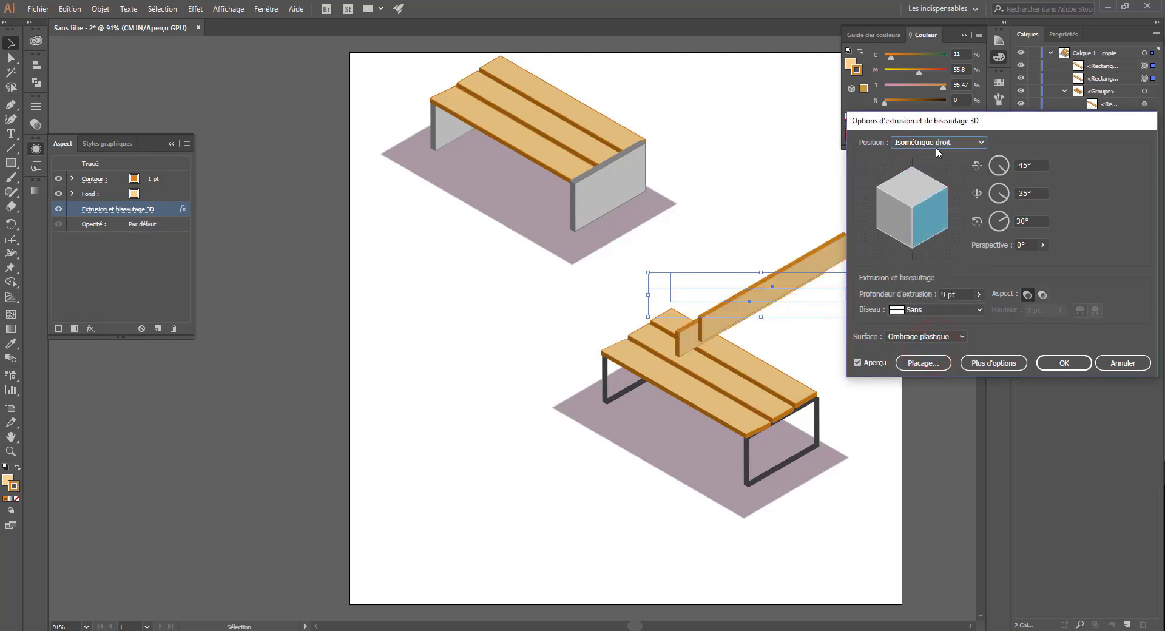
{"action": "left_click", "coordinate": [937, 147]}
{"action": "left_click", "coordinate": [929, 342]}
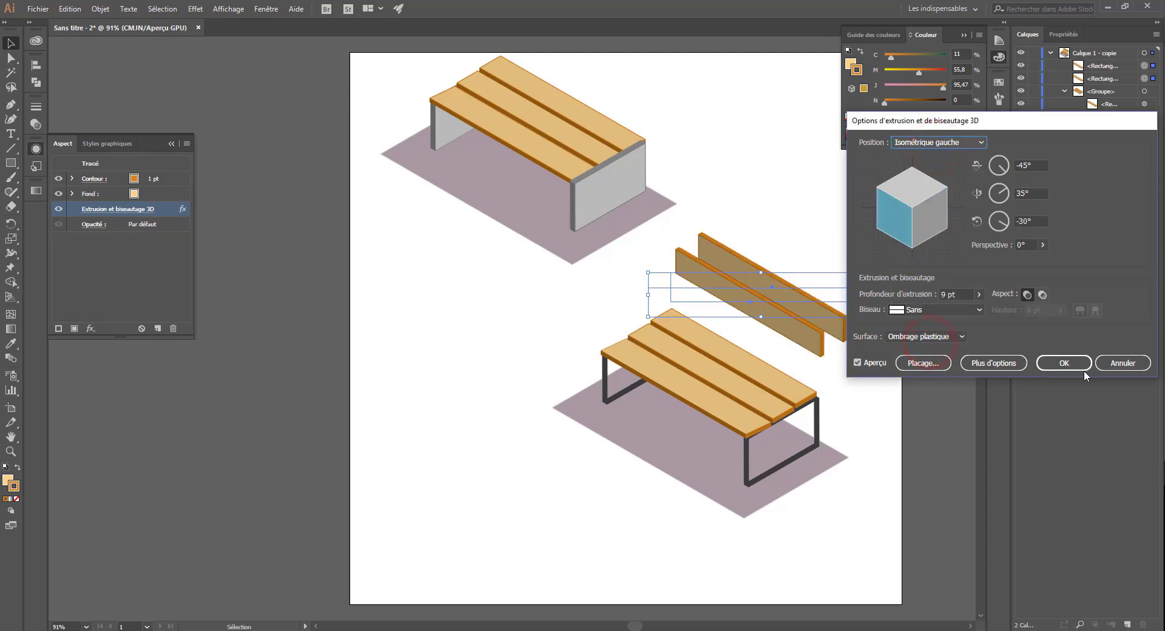
{"action": "left_click", "coordinate": [1070, 362]}
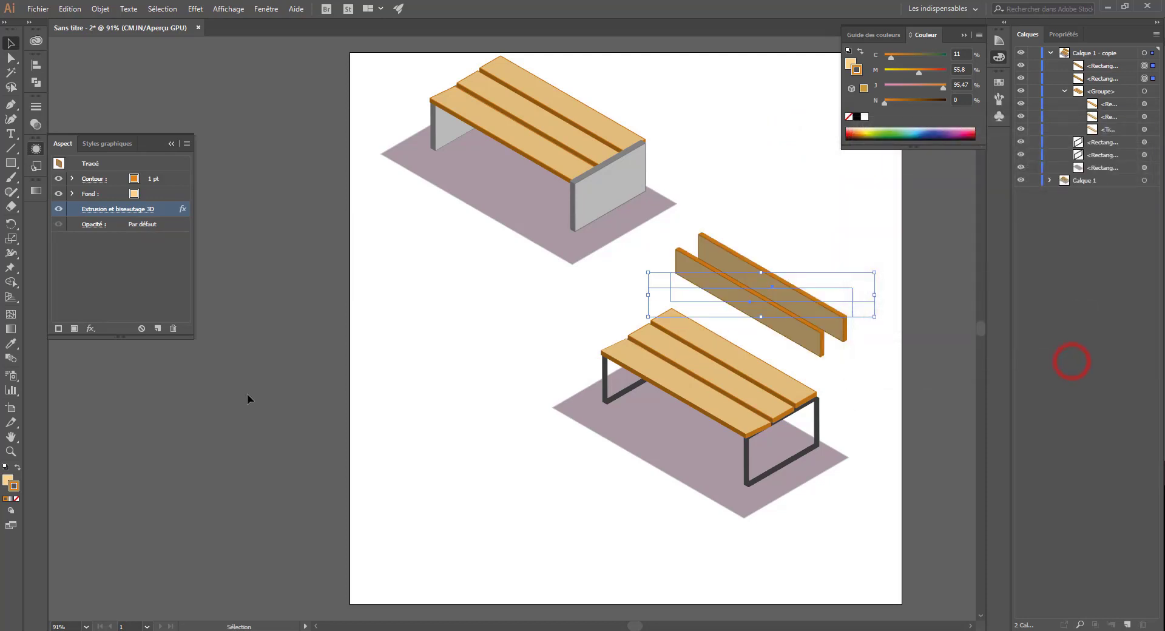
{"action": "left_click", "coordinate": [804, 224]}
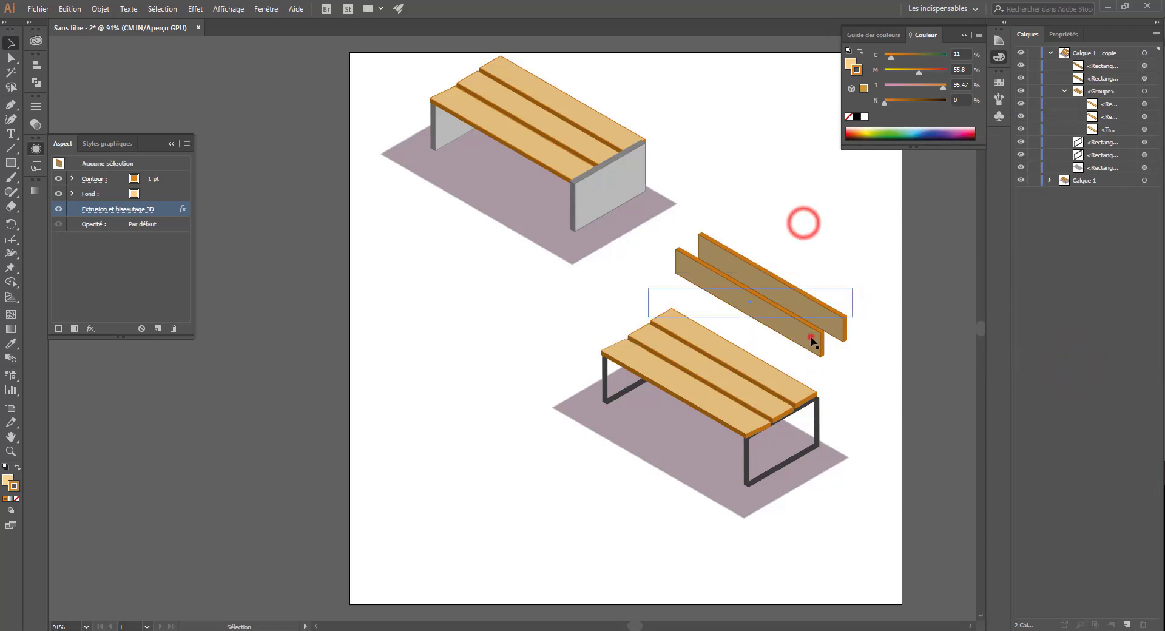
- Place the front upright plank directly below the rear one, leaving a narrow gap between the two backrest planks
{"action": "mouse_move", "coordinate": [811, 337]}
{"action": "left_mouse_down"}
{"action": "mouse_move", "coordinate": [825, 353]}
{"action": "mouse_move", "coordinate": [831, 345]}
{"action": "left_mouse_up"}
{"action": "key", "text": "Right"}
{"action": "key", "text": "Down"}
{"action": "key", "text": "Down"}
{"action": "key", "text": "Down"}
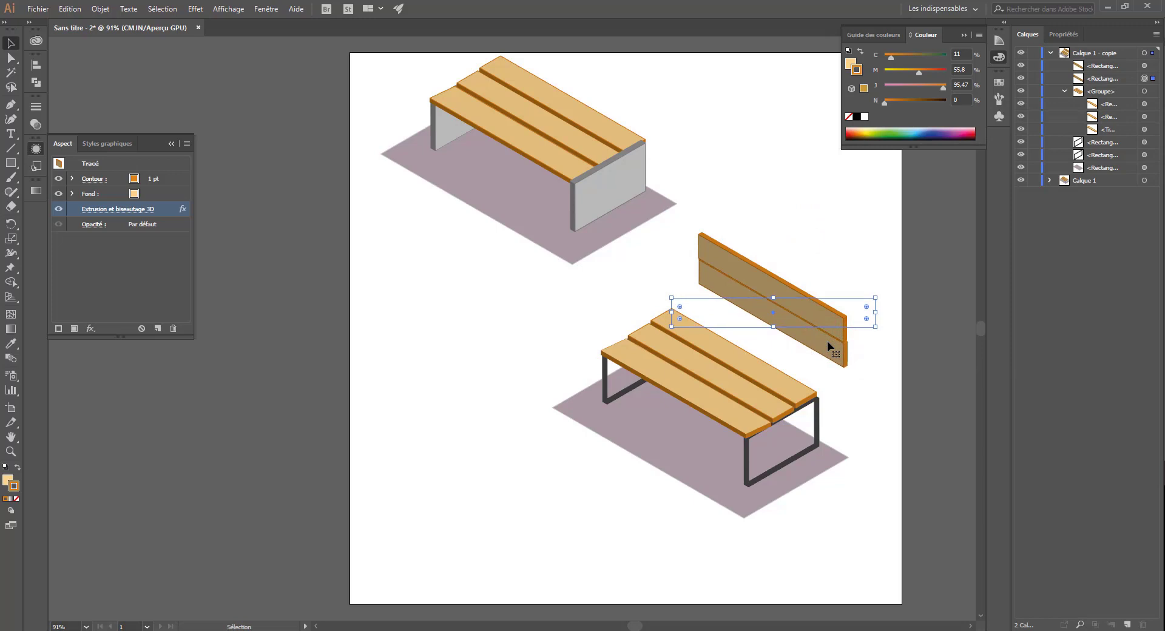
{"action": "key", "text": "Down"}
{"action": "key", "text": "Down"}
{"action": "key", "text": "Down"}
{"action": "key", "text": "Down"}
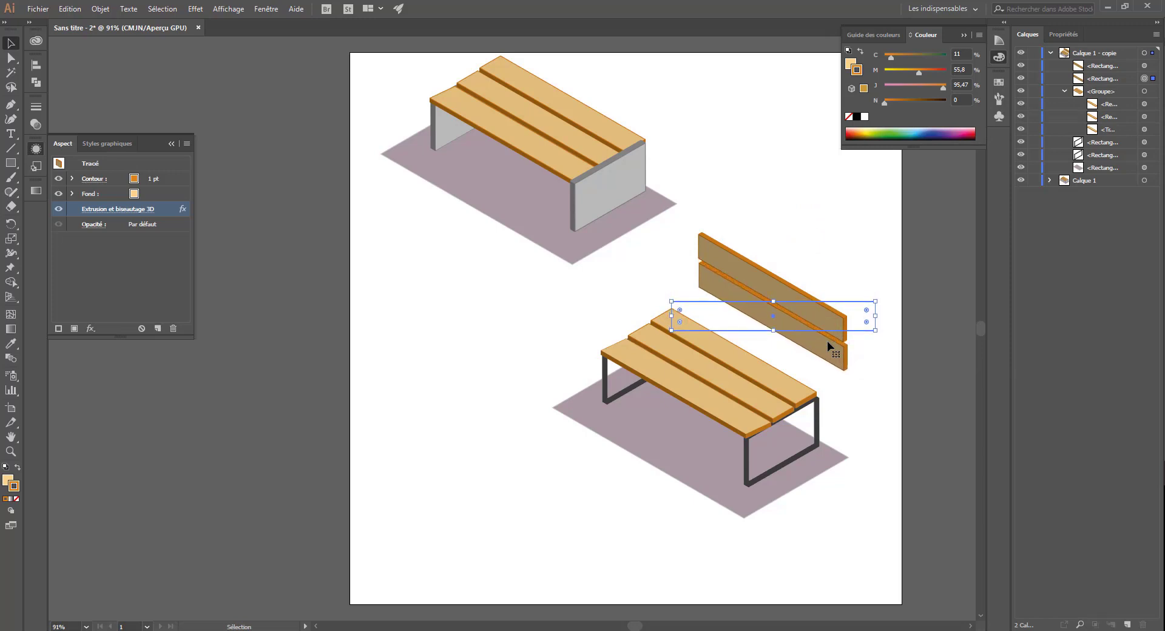
- Move both backrest planks together closer to the rear edge of the lower bench's seat
{"action": "left_click", "coordinate": [847, 247]}
{"action": "left_click_drag", "start_coordinate": [887, 268], "coordinate": [823, 333]}
{"action": "left_click", "coordinate": [827, 244]}
{"action": "left_click", "coordinate": [822, 304]}
{"action": "left_click", "coordinate": [817, 344], "text": "shift"}
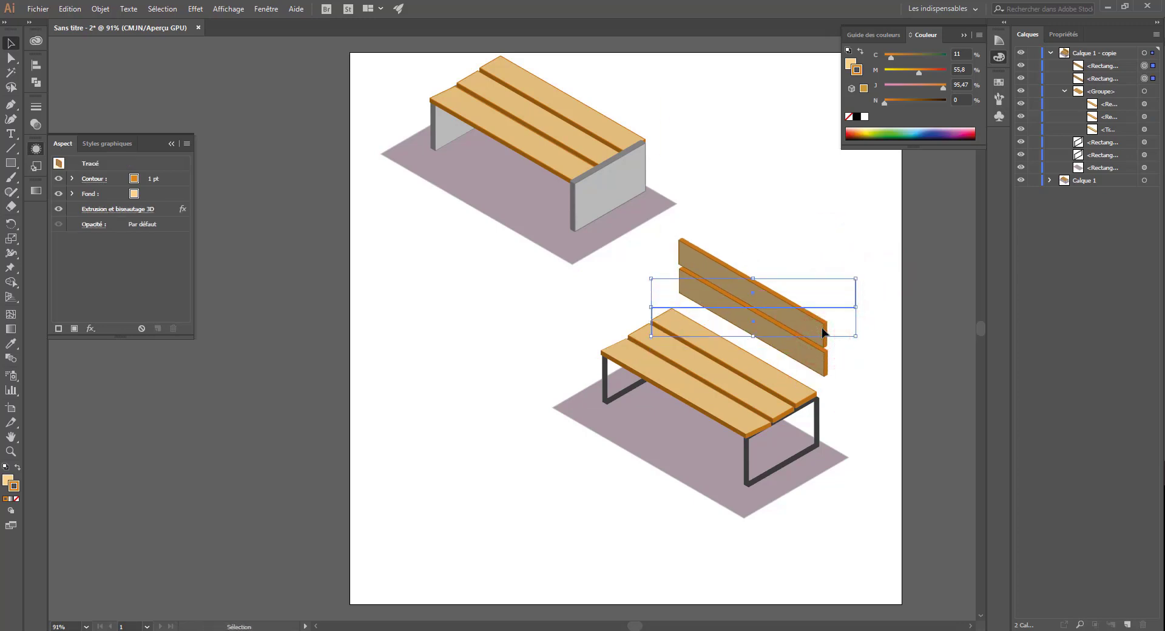
{"action": "left_click", "coordinate": [813, 346]}
{"action": "left_click", "coordinate": [850, 416]}
- Duplicate the lower bench's right leg frame into the empty area beside the bench and swap the copy's fill and stroke
{"action": "left_click", "coordinate": [823, 414]}
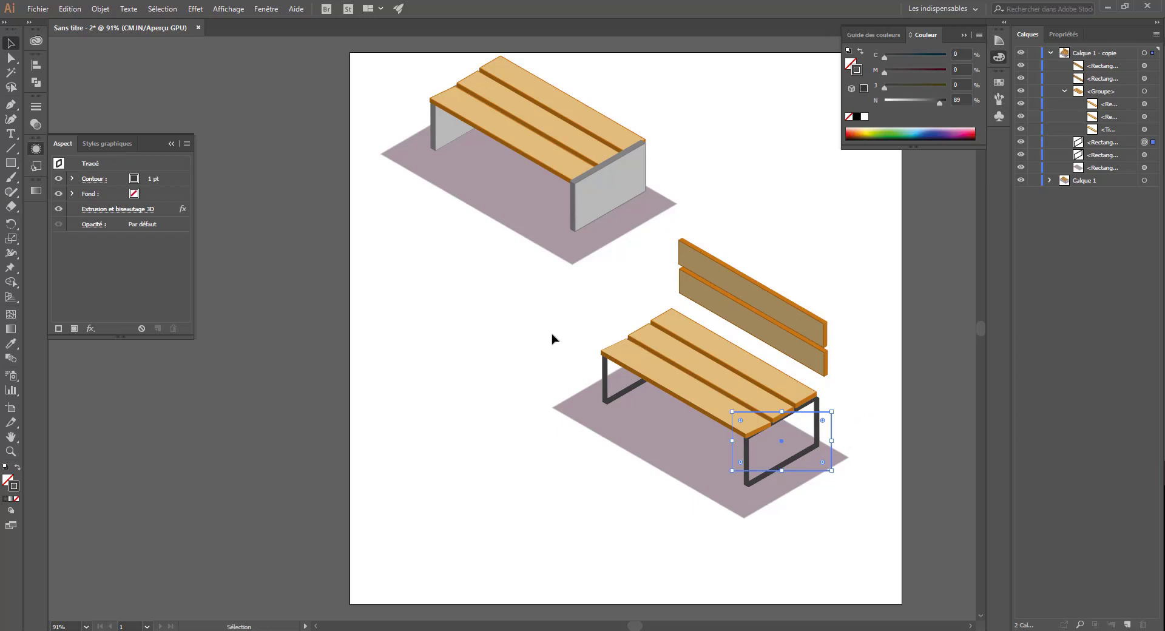
{"action": "left_click_drag", "start_coordinate": [817, 440], "coordinate": [539, 400]}
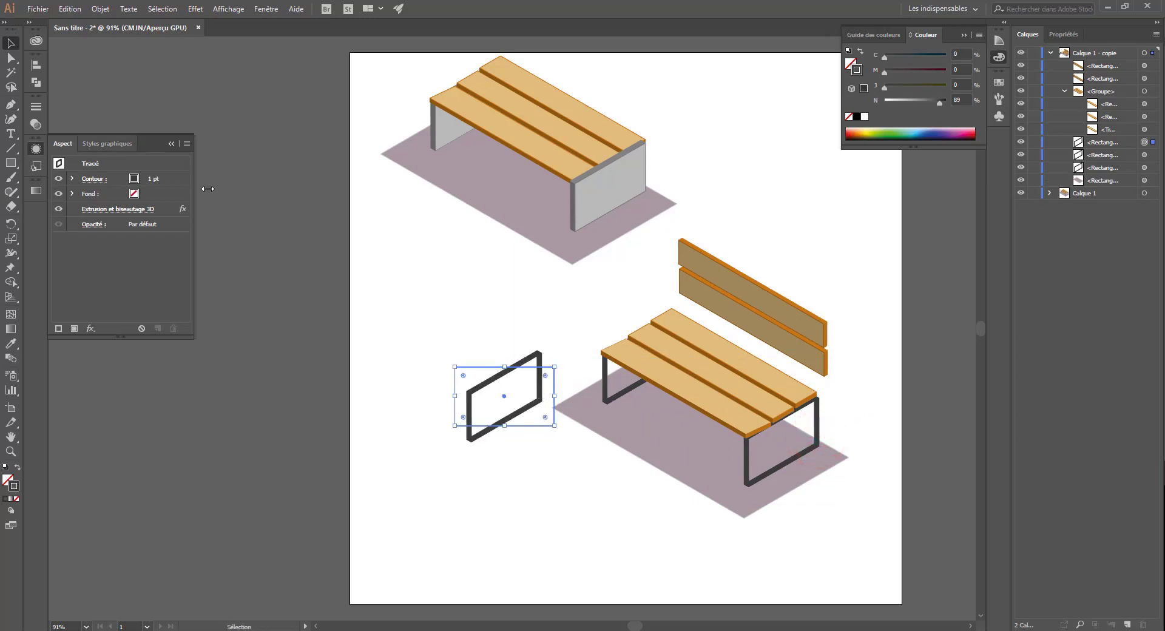
{"action": "left_click", "coordinate": [19, 467]}
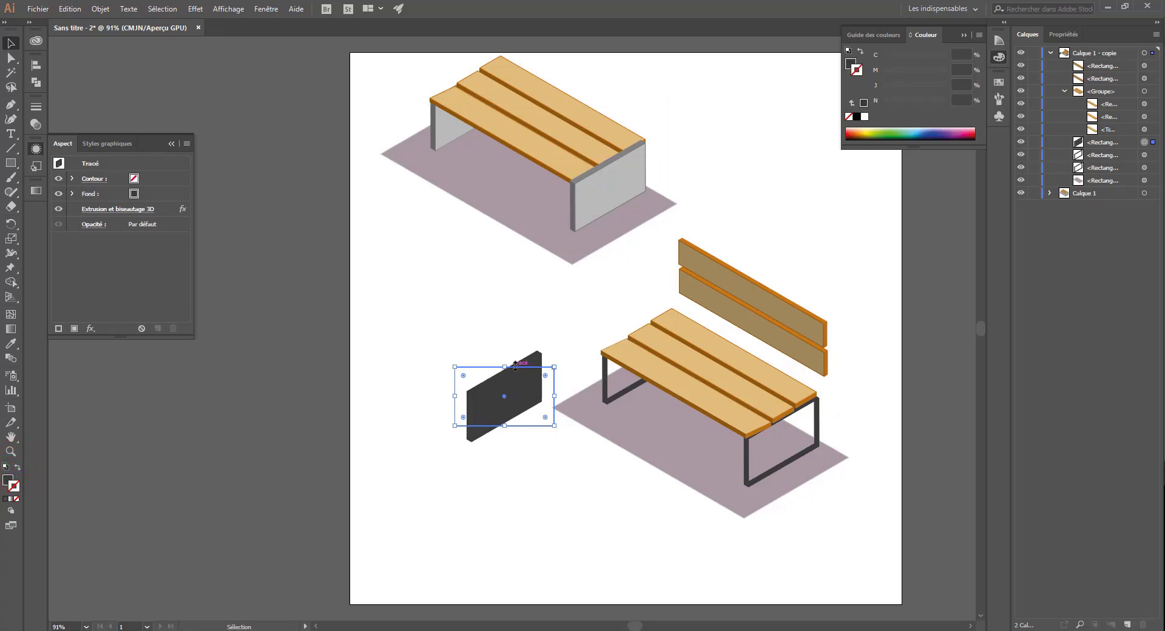
- Reduce the height of the solid dark copy to turn it into a thin bar
{"action": "left_click_drag", "start_coordinate": [505, 366], "coordinate": [502, 410]}
{"action": "key", "text": "z"}
{"action": "key", "text": "ctrl+z"}
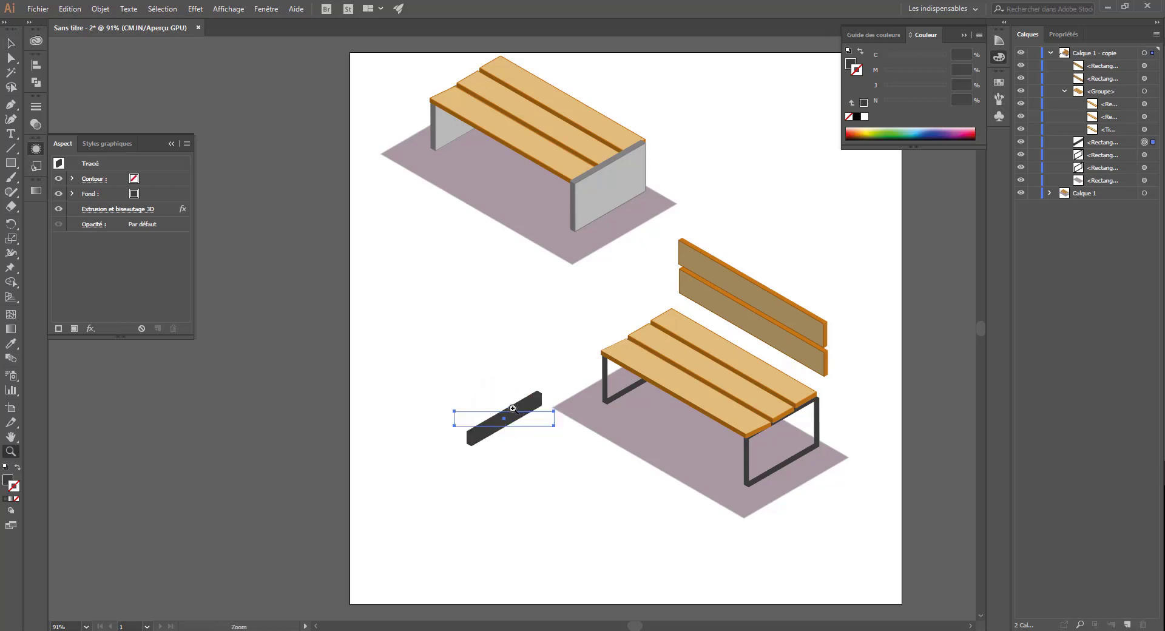
{"action": "left_click", "coordinate": [10, 42]}
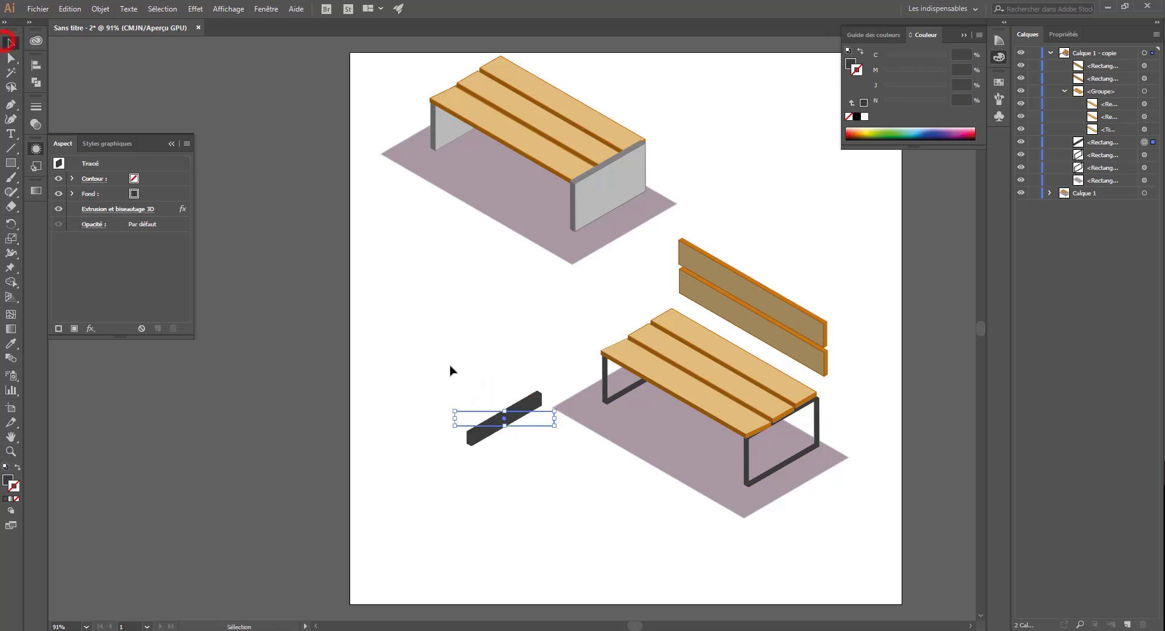
- Move the dark bar under the seat's rear right corner so its end sticks out below the backrest planks
{"action": "left_click_drag", "start_coordinate": [527, 419], "coordinate": [817, 401]}
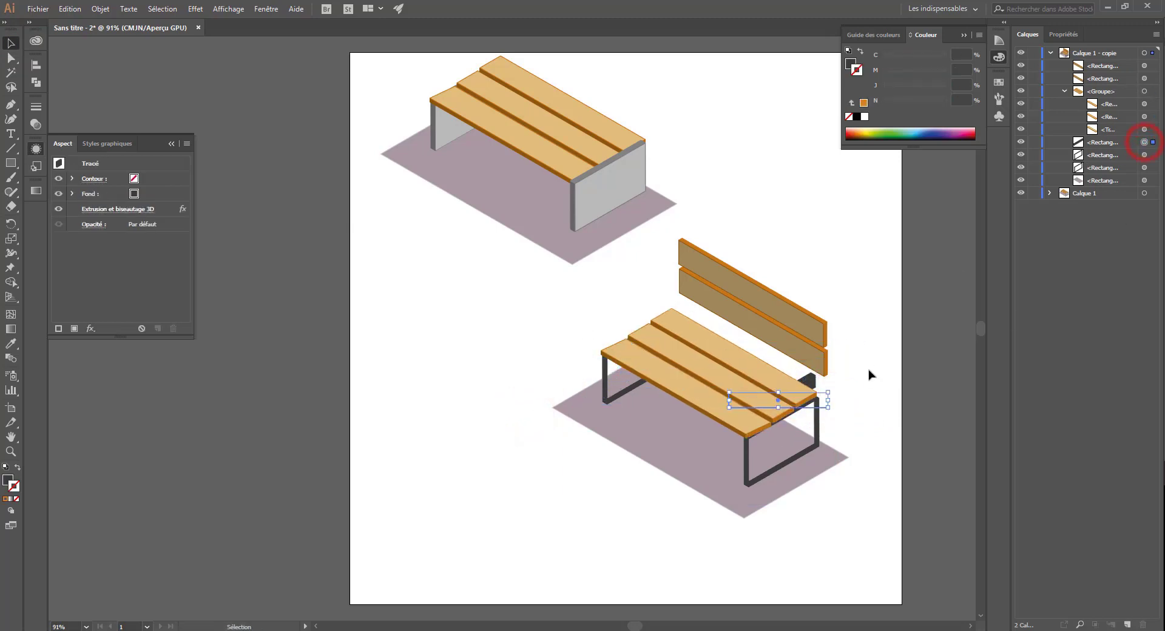
{"action": "key", "text": "Down"}
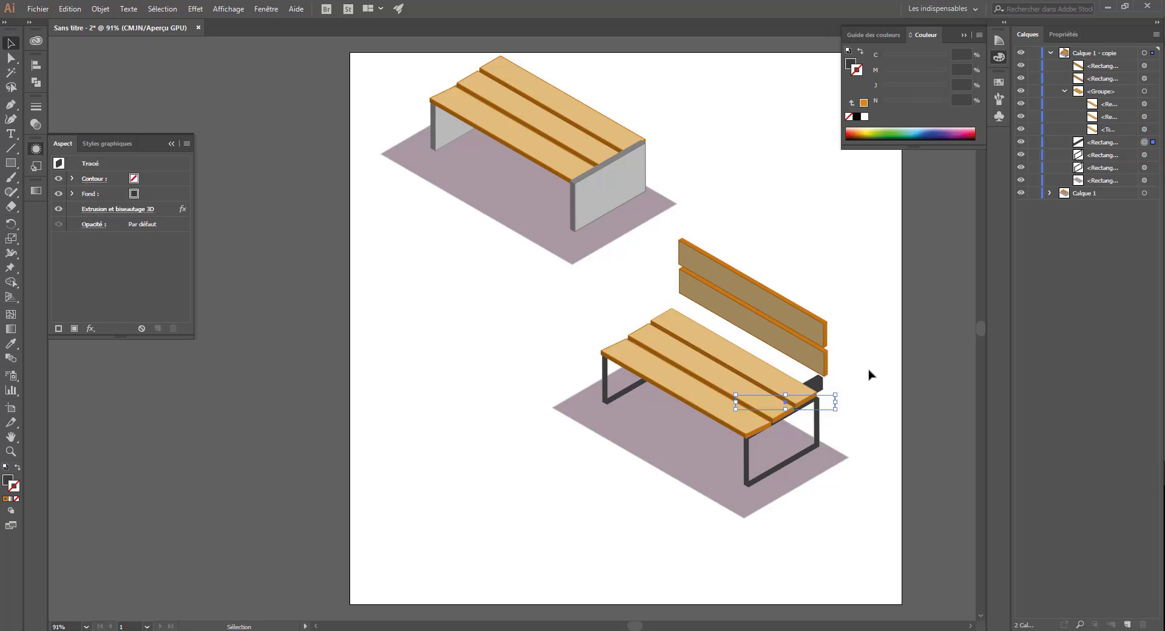
{"action": "key", "text": "shift+Right"}
{"action": "key", "text": "Down"}
{"action": "key", "text": "Down"}
{"action": "key", "text": "Down"}
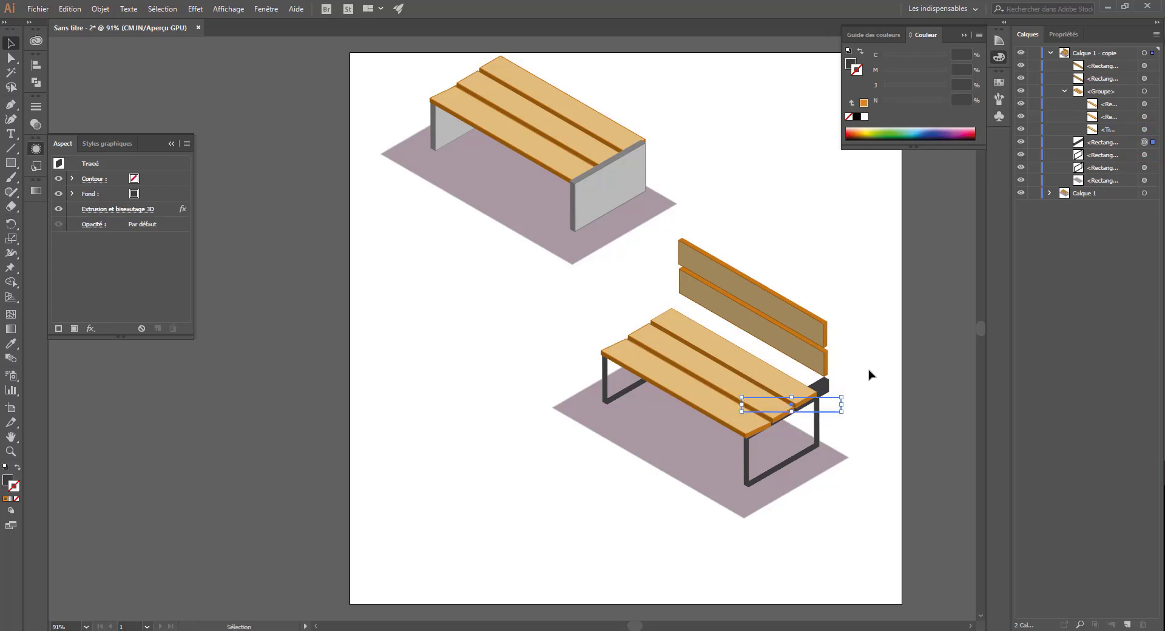
- Flatten the dark bar further and place a duplicate of it at the seat's rear left corner
{"action": "left_click", "coordinate": [792, 397]}
{"action": "left_click_drag", "start_coordinate": [791, 397], "coordinate": [796, 405]}
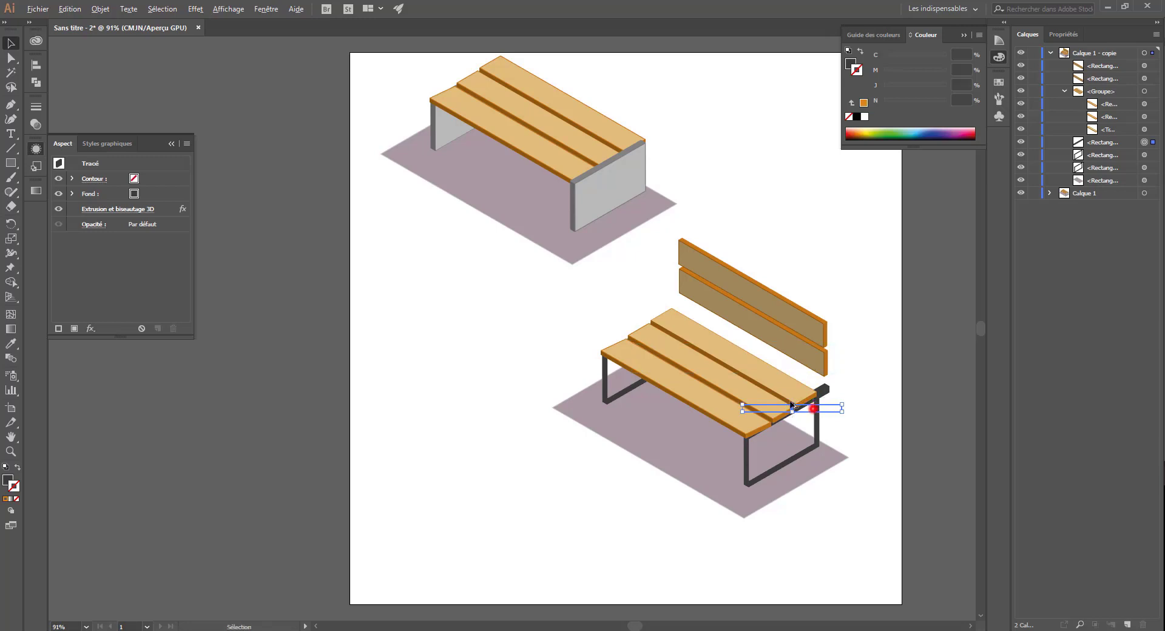
{"action": "left_click_drag", "start_coordinate": [792, 406], "coordinate": [613, 327]}
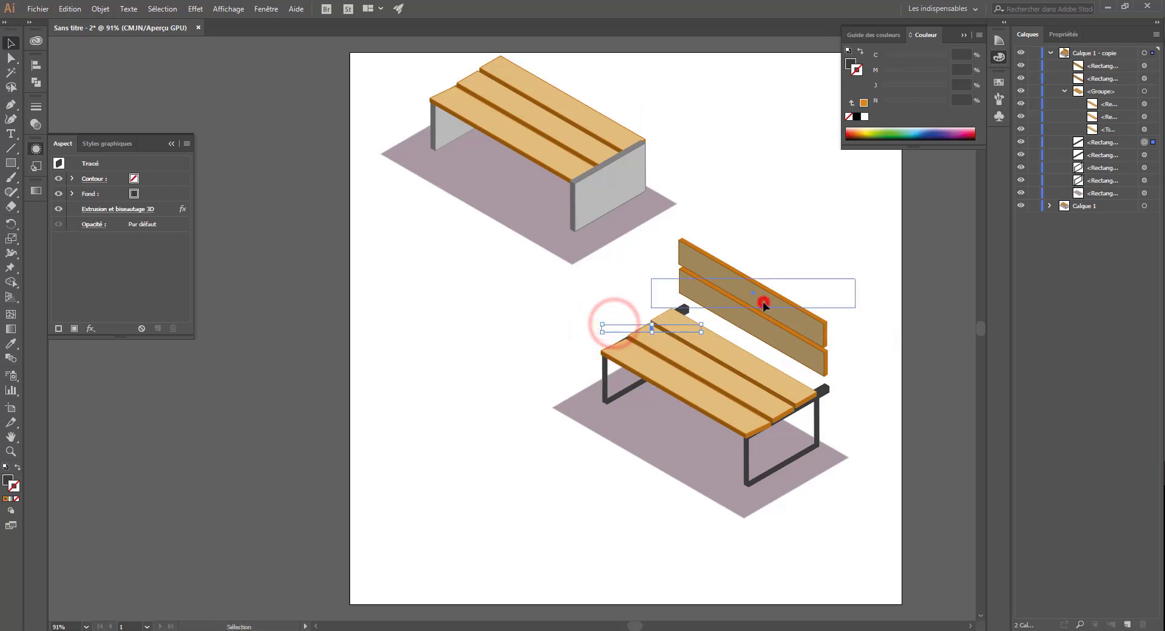
- Lower both backrest planks and shift them slightly right so they rest on the two dark bars
{"action": "left_click", "coordinate": [763, 301]}
{"action": "left_click", "coordinate": [799, 326]}
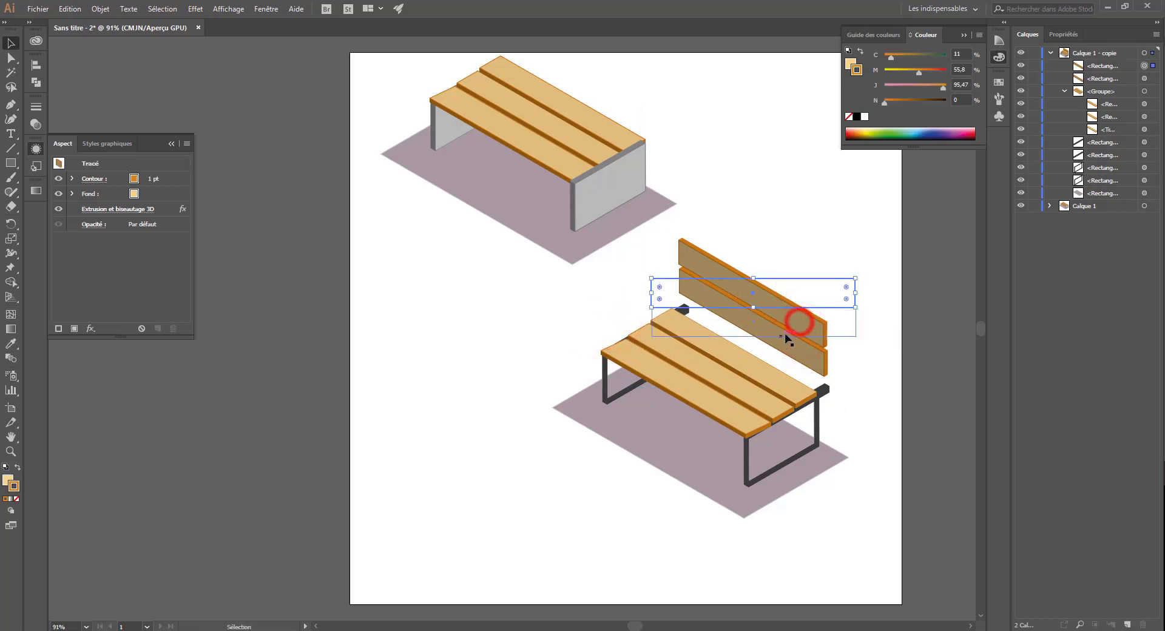
{"action": "left_click", "coordinate": [733, 317], "text": "shift"}
{"action": "key", "text": "shift+Down"}
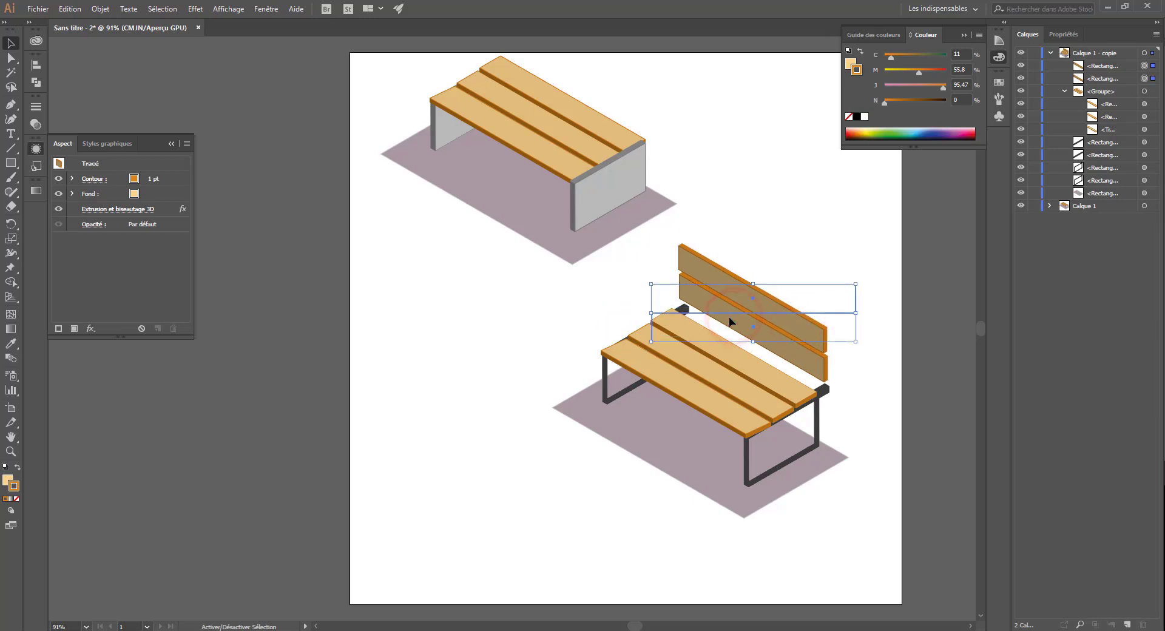
{"action": "key", "text": "shift+Down"}
{"action": "key", "text": "Right"}
{"action": "key", "text": "Right"}
{"action": "key", "text": "Right"}
{"action": "key", "text": "Down"}
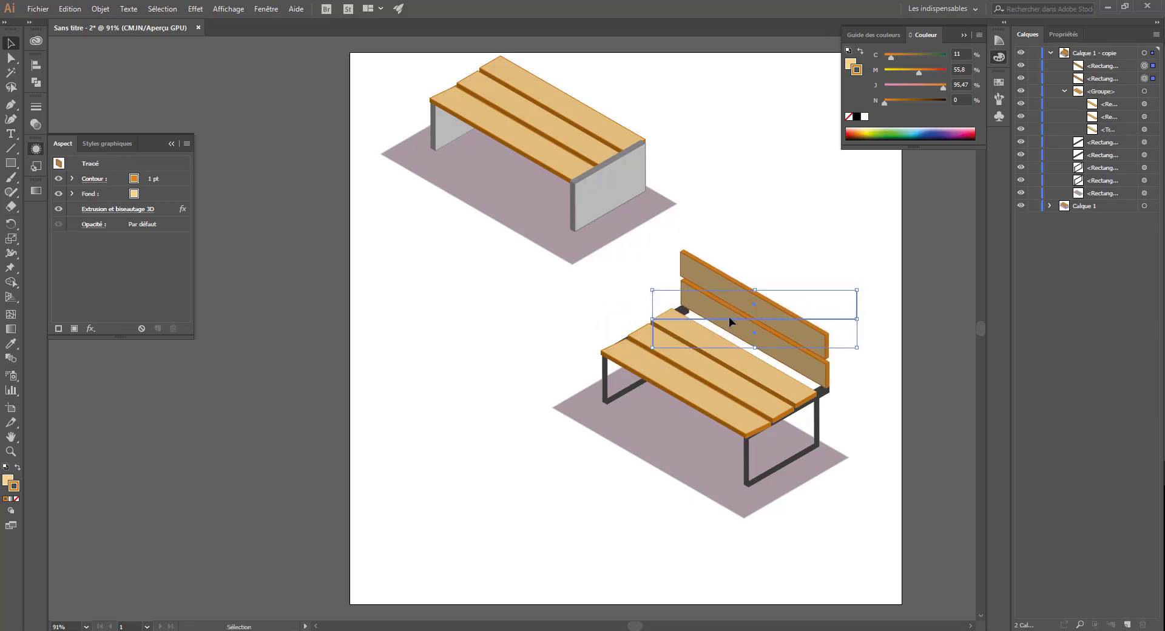
{"action": "key", "text": "Down"}
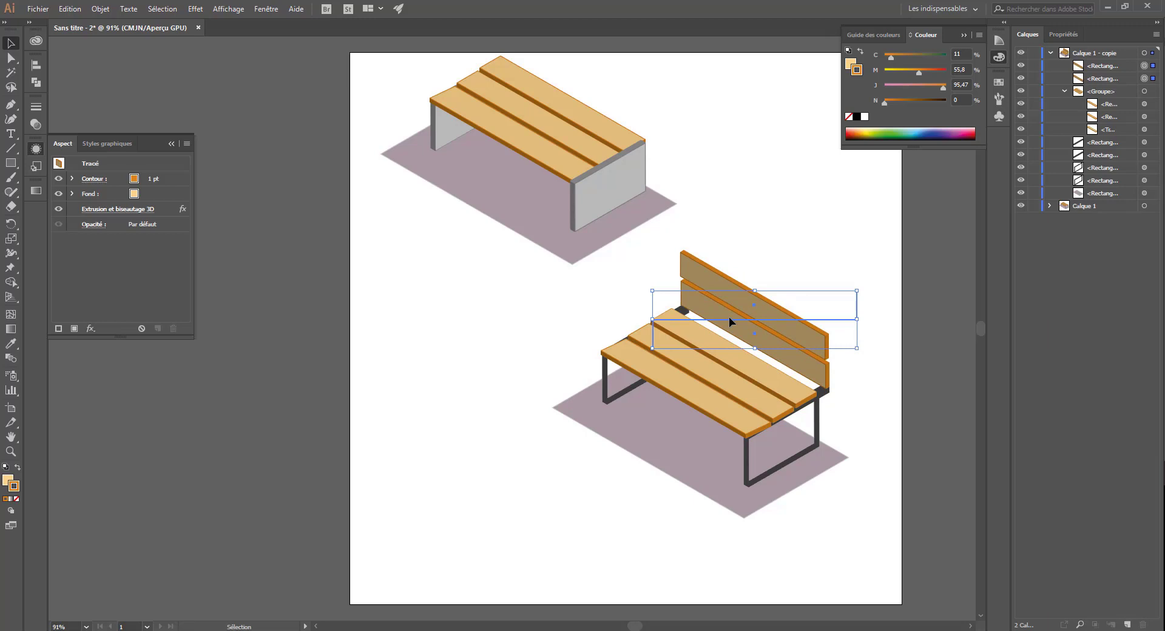
{"action": "left_click", "coordinate": [785, 227]}
- Try N 61 for the stroke of the lower bench's ground plane and remove the stroke entirely
{"action": "left_click_drag", "start_coordinate": [837, 287], "coordinate": [721, 278]}
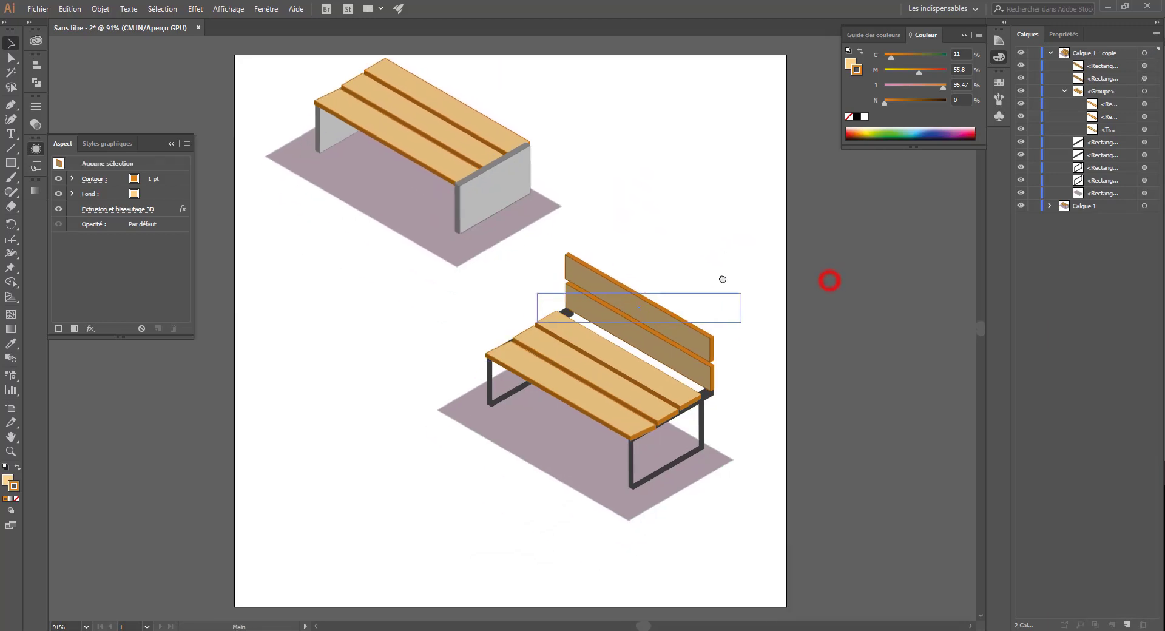
{"action": "left_click", "coordinate": [570, 445]}
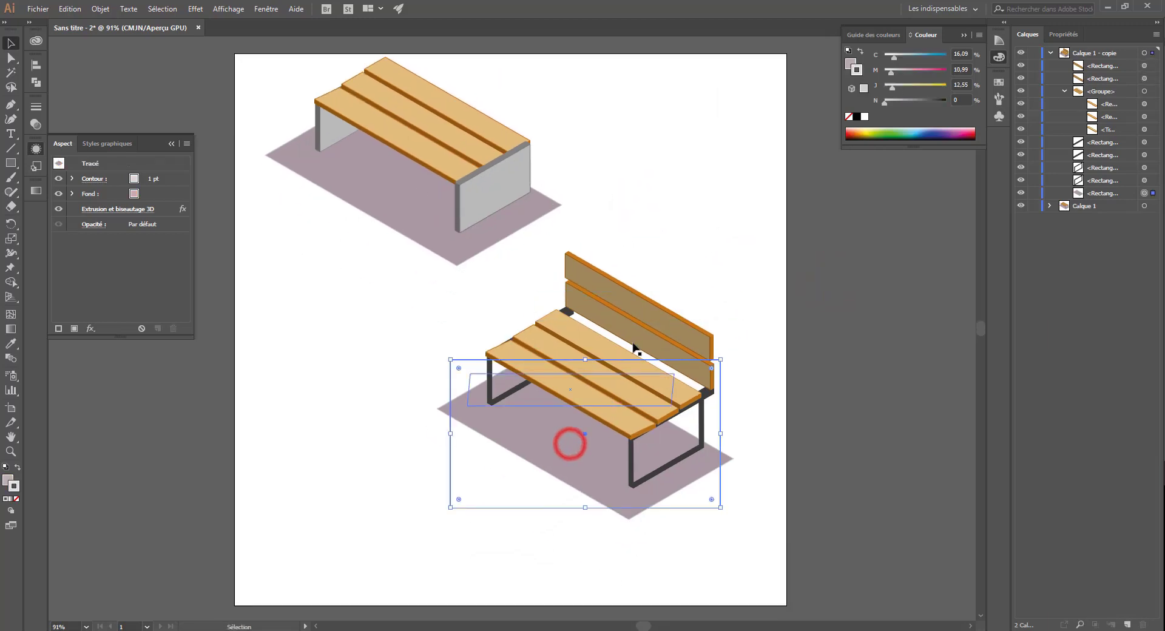
{"action": "left_click", "coordinate": [905, 101]}
{"action": "left_click", "coordinate": [923, 101]}
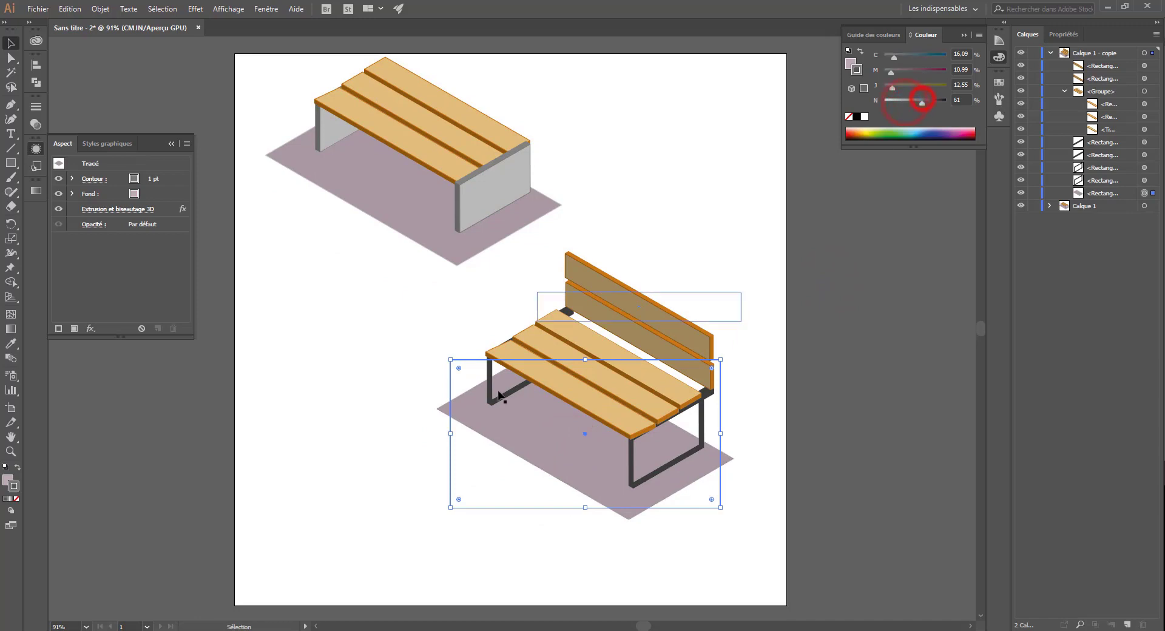
{"action": "left_click", "coordinate": [16, 498]}
{"action": "left_click", "coordinate": [8, 479]}
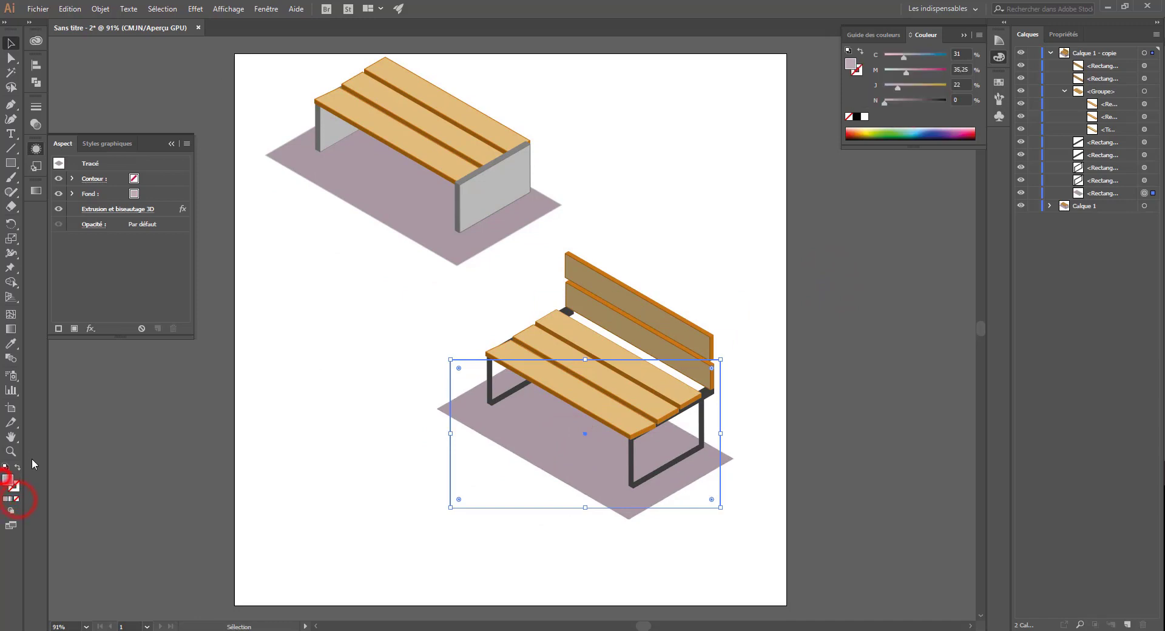
- Change the fill of the lower bench's ground plane to a light grey with C 0, M 0, J 0, N 12
{"action": "left_click", "coordinate": [917, 102]}
{"action": "left_click", "coordinate": [769, 240]}
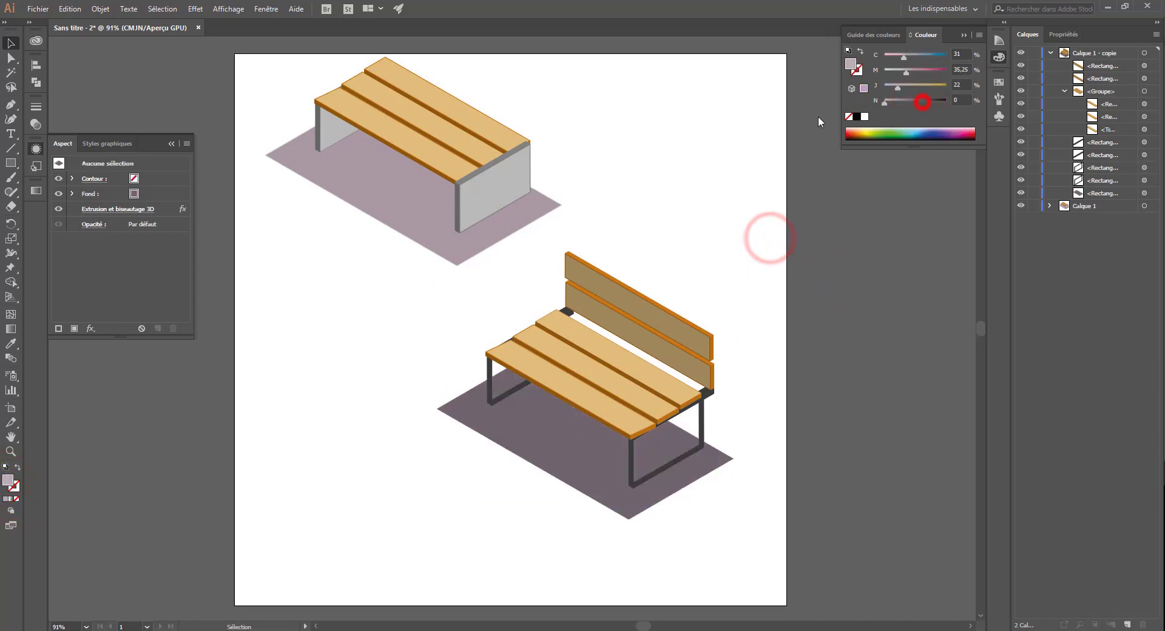
{"action": "left_click", "coordinate": [865, 117]}
{"action": "left_click", "coordinate": [579, 448]}
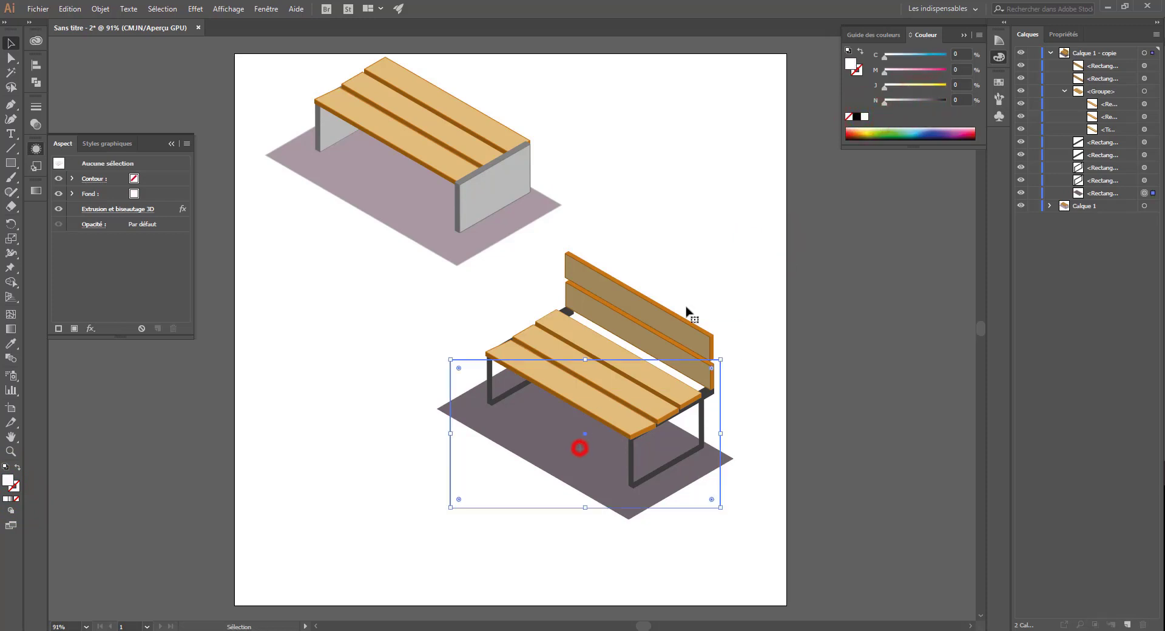
{"action": "left_click", "coordinate": [857, 117]}
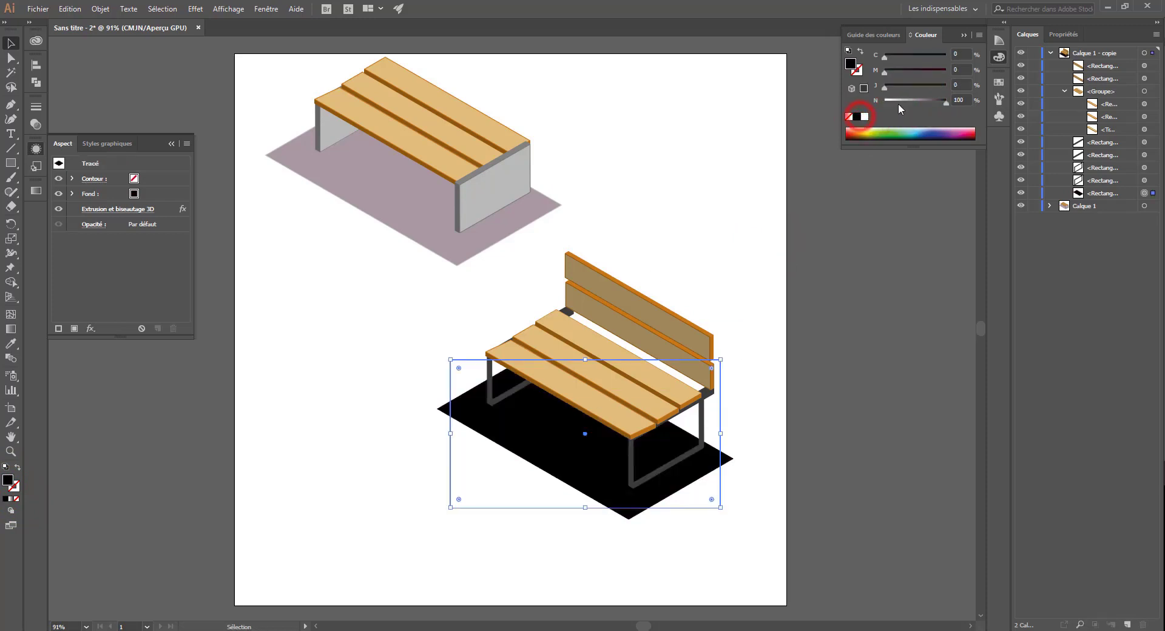
{"action": "left_click", "coordinate": [891, 103]}
{"action": "left_click", "coordinate": [656, 161]}
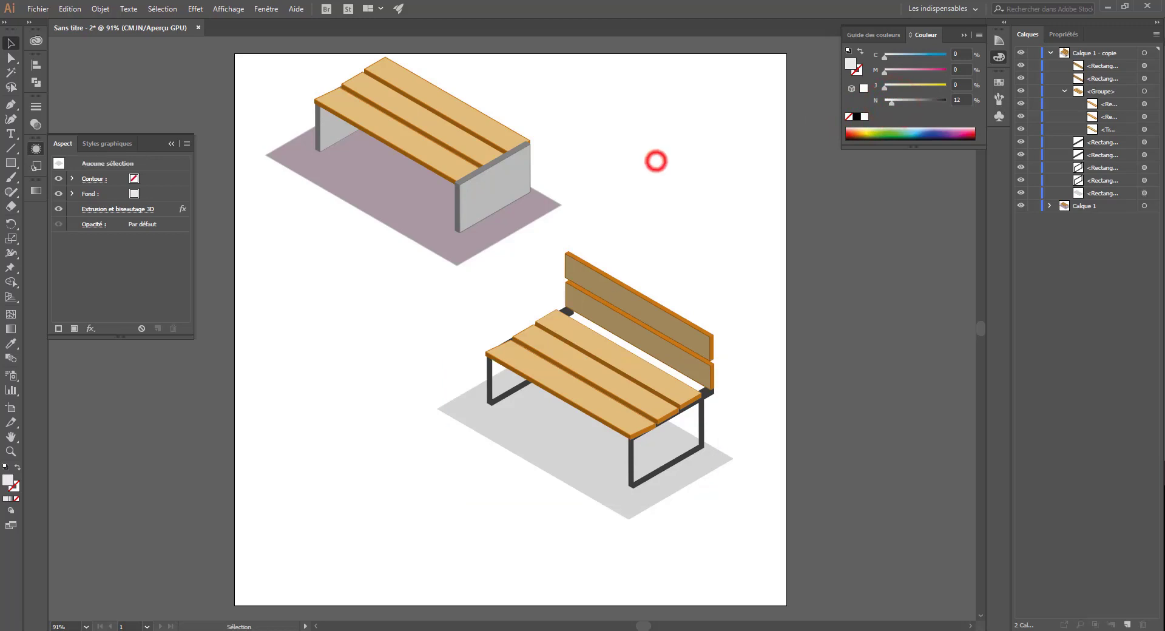
- Enlarge the lower bench's ground plane slightly in height and shift it up and to the left beneath the bench
{"action": "left_click", "coordinate": [587, 460]}
{"action": "left_click", "coordinate": [583, 364]}
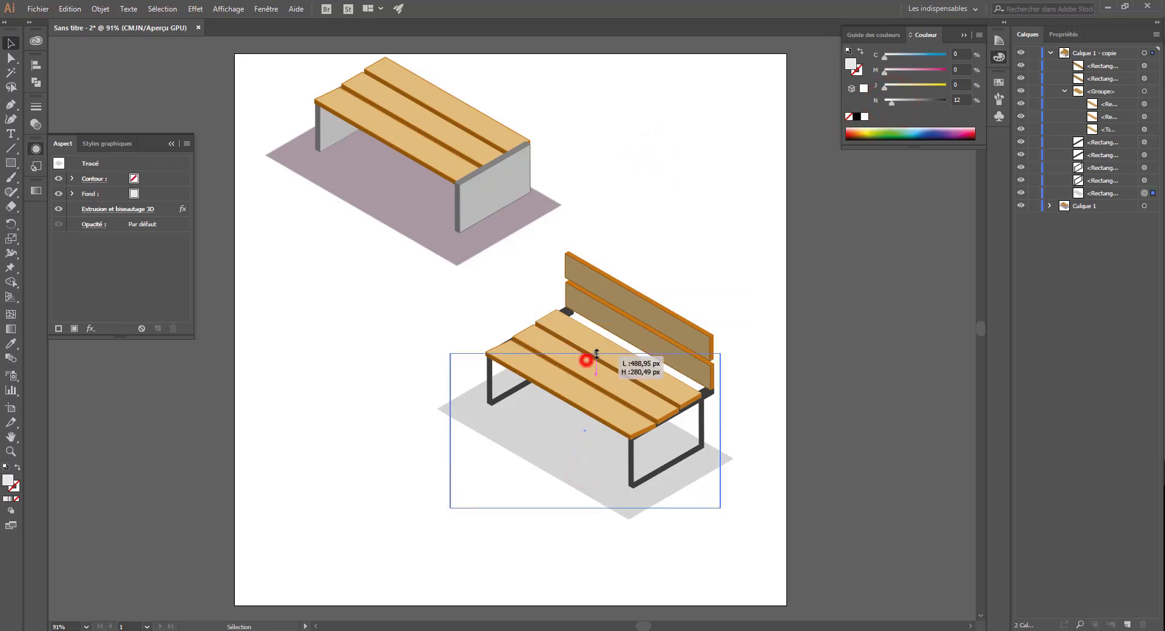
{"action": "left_click_drag", "start_coordinate": [582, 482], "coordinate": [563, 452]}
- Thicken the open leg frame at the lower bench's left end by setting its stroke weight to 6 pt
{"action": "left_click", "coordinate": [629, 468]}
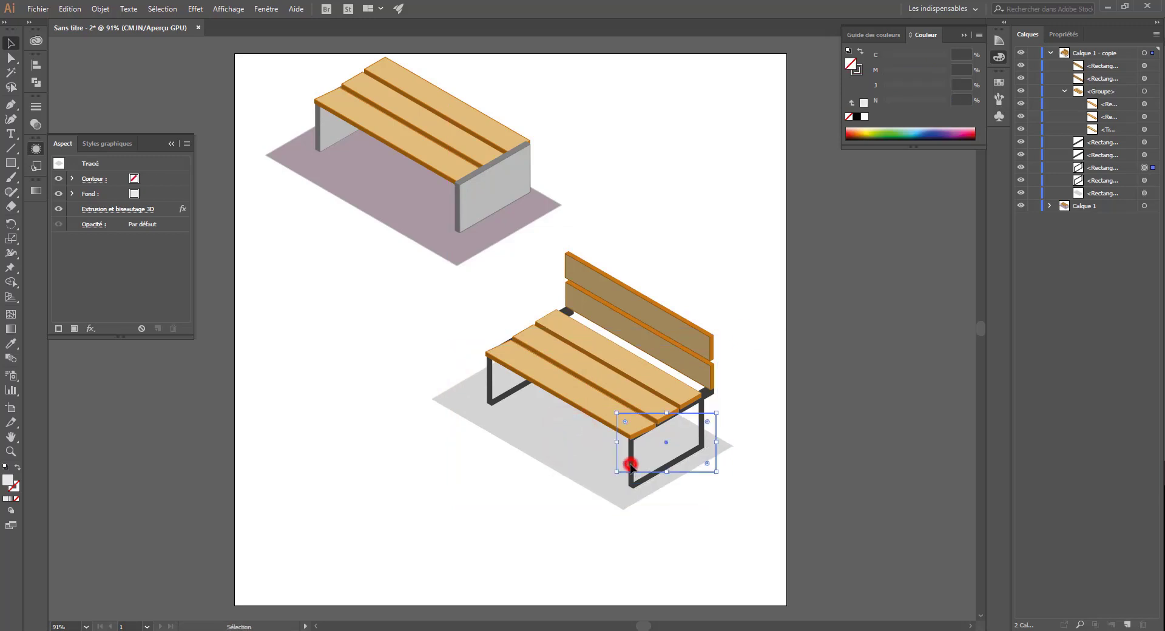
{"action": "left_click", "coordinate": [860, 74]}
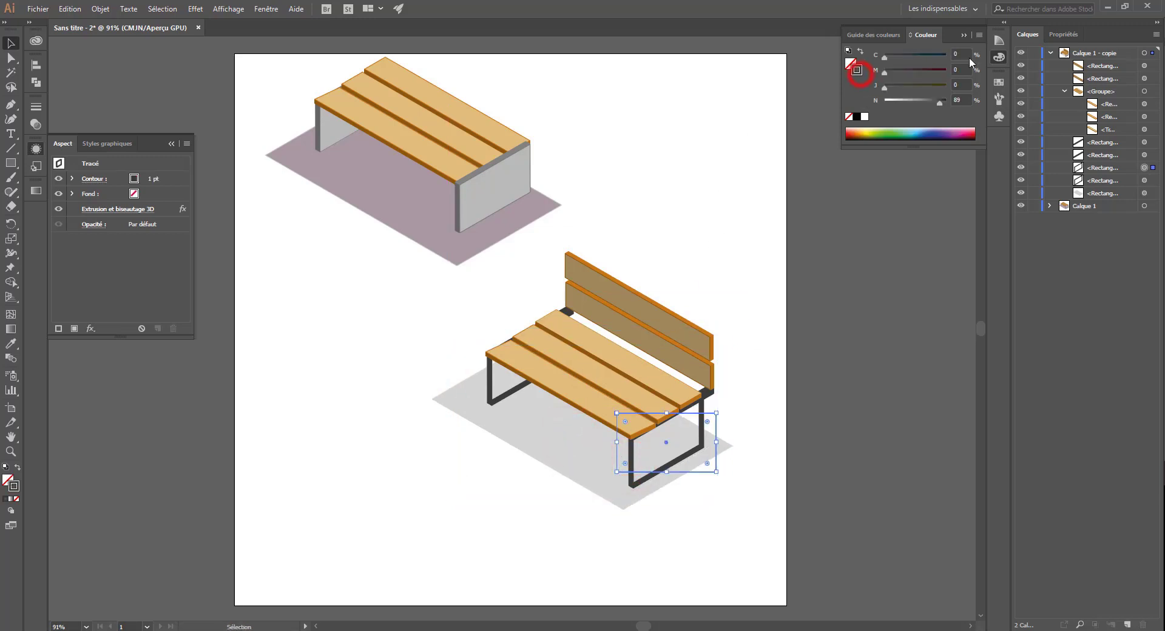
{"action": "left_click", "coordinate": [1056, 34]}
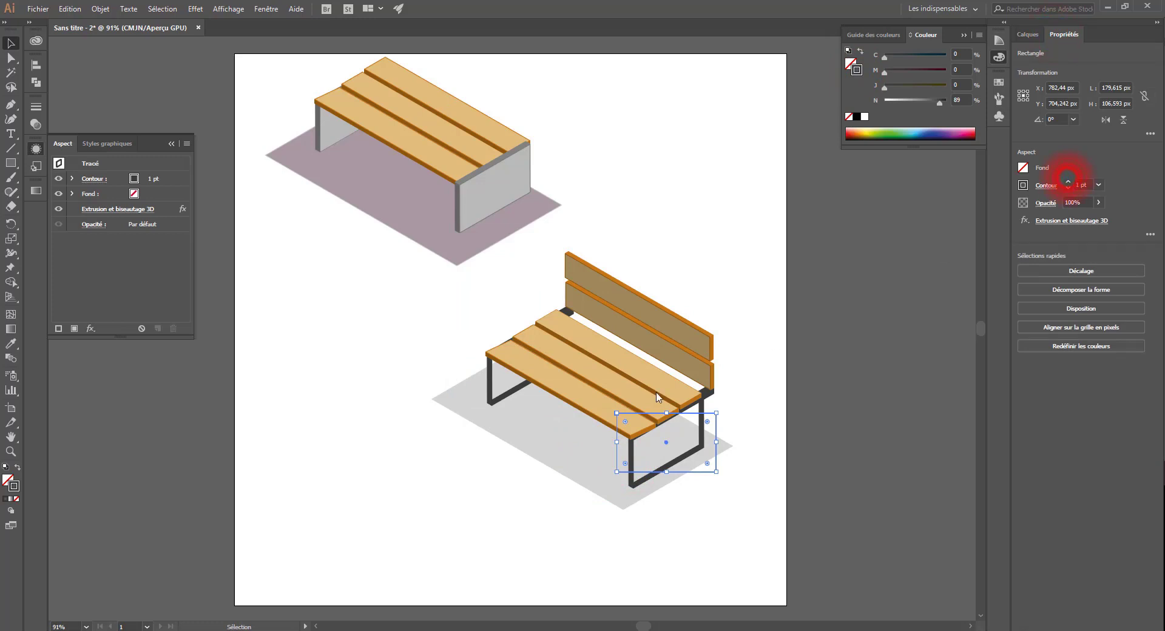
{"action": "left_click", "coordinate": [419, 302]}
{"action": "left_click", "coordinate": [486, 364]}
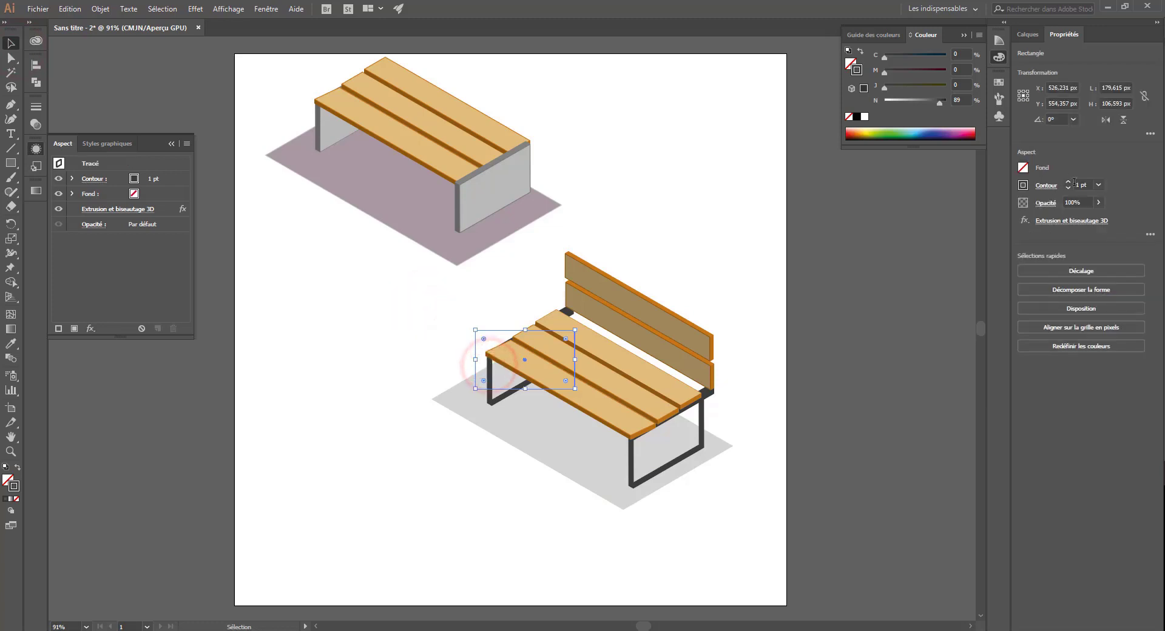
{"action": "left_click", "coordinate": [1068, 182]}
{"action": "left_click", "coordinate": [1068, 182]}
{"action": "left_click", "coordinate": [1068, 182]}
{"action": "left_click", "coordinate": [1068, 182]}
{"action": "left_click", "coordinate": [767, 208]}
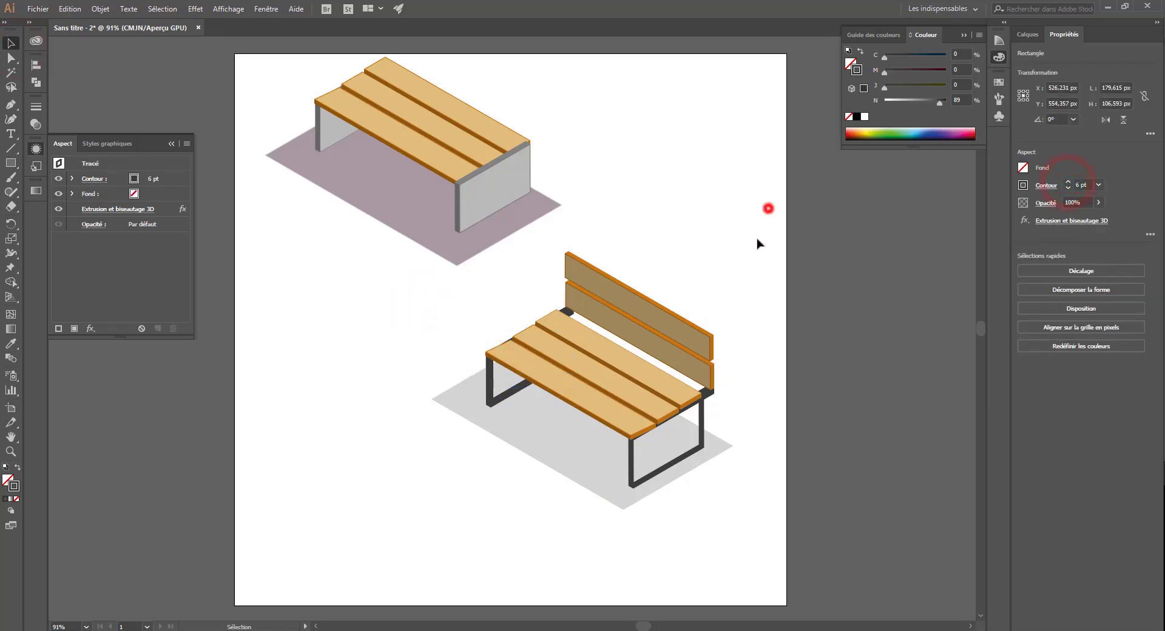
- Set the stroke weight of the open leg frame at the lower bench's right end to 4 pt
{"action": "left_click", "coordinate": [702, 422]}
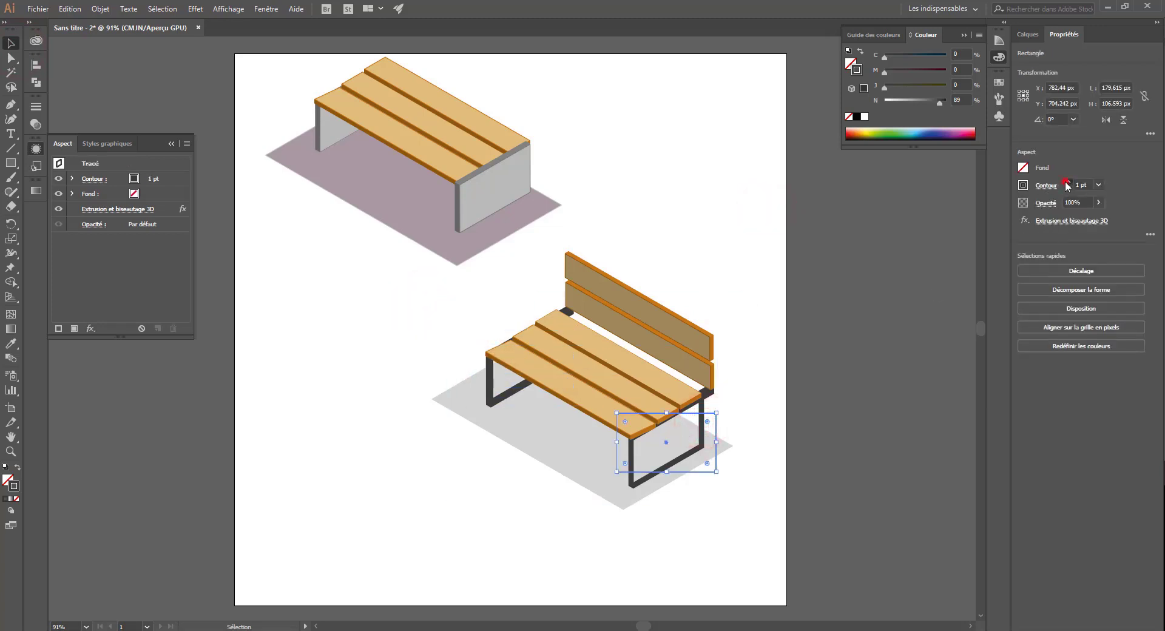
{"action": "left_click", "coordinate": [1068, 182]}
{"action": "left_click", "coordinate": [1068, 182]}
{"action": "left_click", "coordinate": [1069, 182]}
{"action": "left_click", "coordinate": [820, 325]}
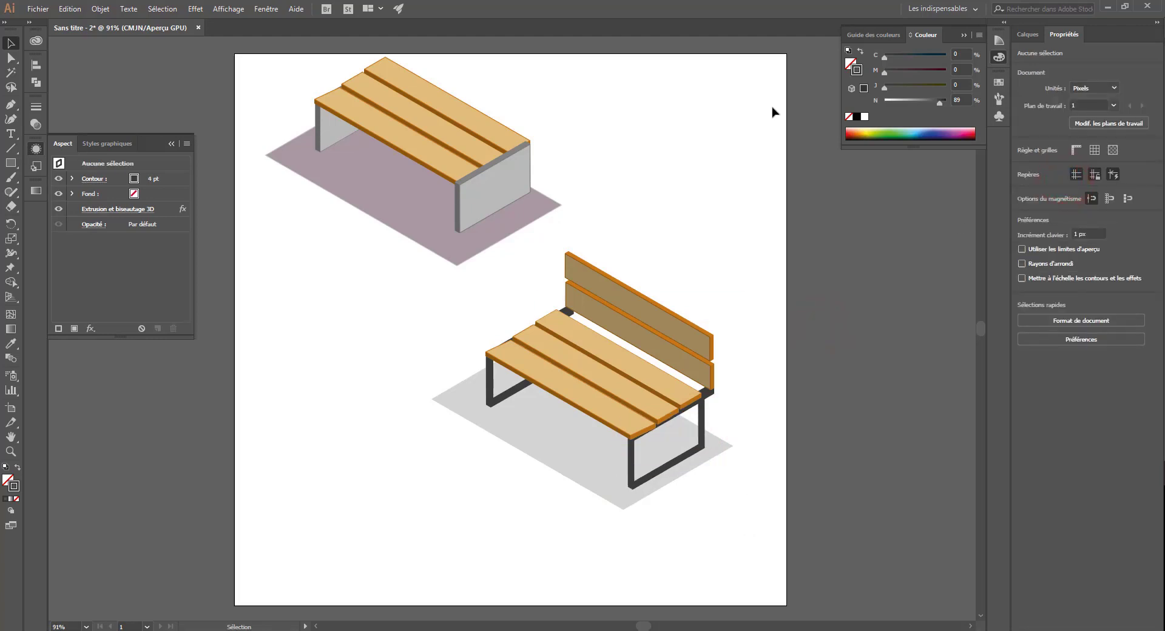
{"action": "mouse_move", "coordinate": [750, 185]}
{"action": "left_mouse_down"}
{"action": "mouse_move", "coordinate": [551, 486]}
{"action": "mouse_move", "coordinate": [739, 199]}
{"action": "left_mouse_up"}
{"action": "scroll", "coordinate": [710, 254], "scroll_direction": "down", "scroll_amount": 1}
{"action": "scroll", "coordinate": [691, 277], "scroll_direction": "up", "scroll_amount": 3}
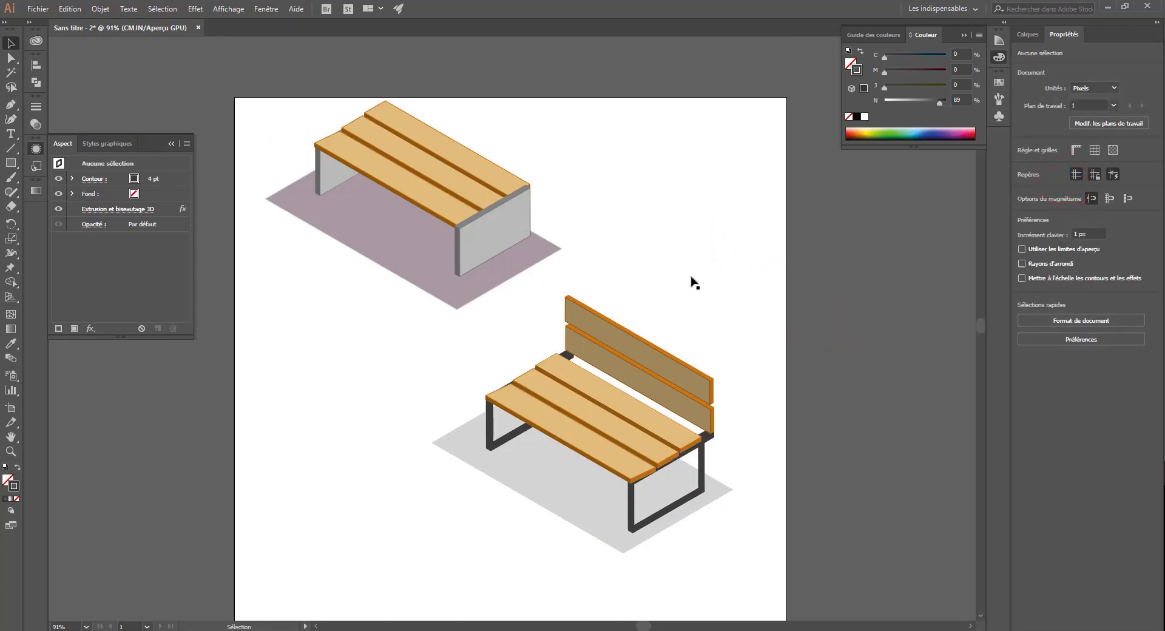